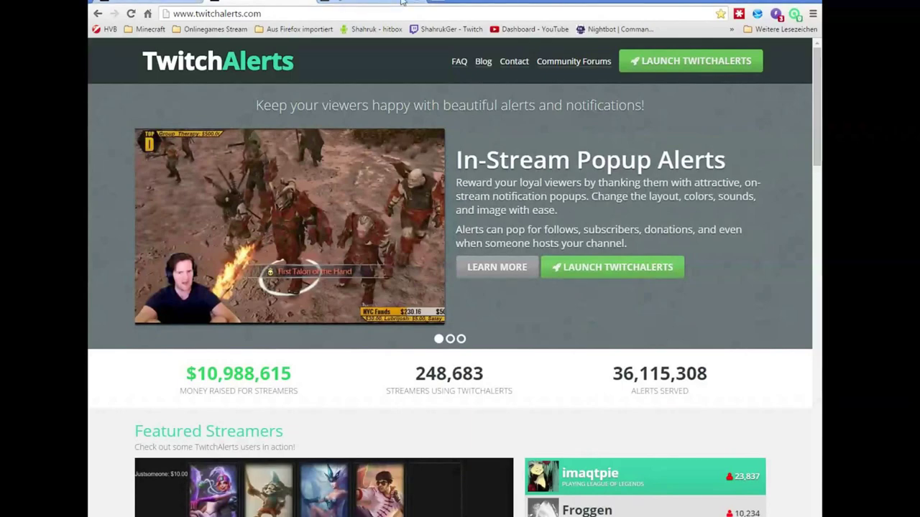
- Open the Open Broadcaster Software forum from the browser's bookmarked OBS sites
click(211, 29)
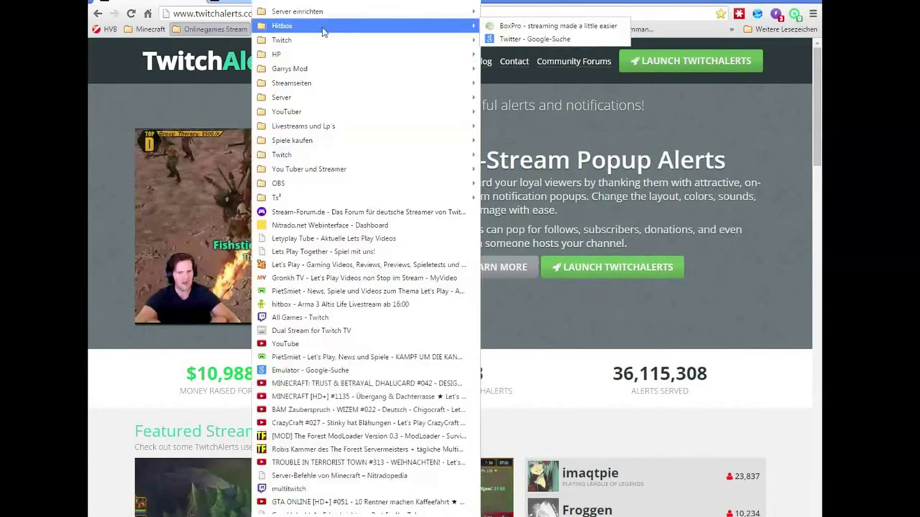
mouse_move(415, 42)
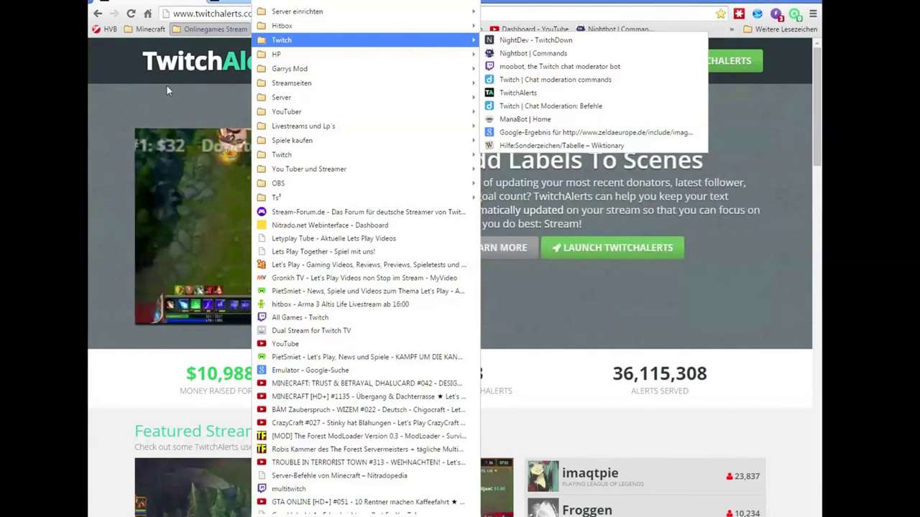
mouse_move(406, 99)
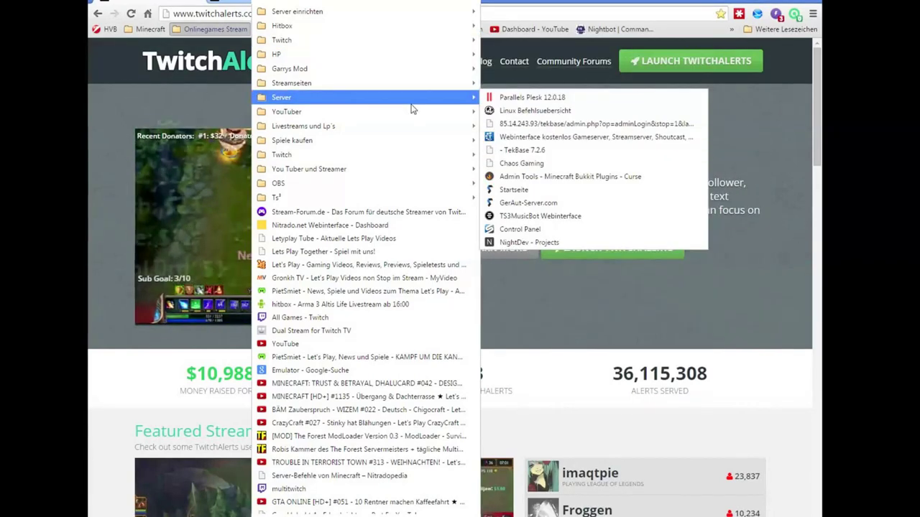
mouse_move(408, 183)
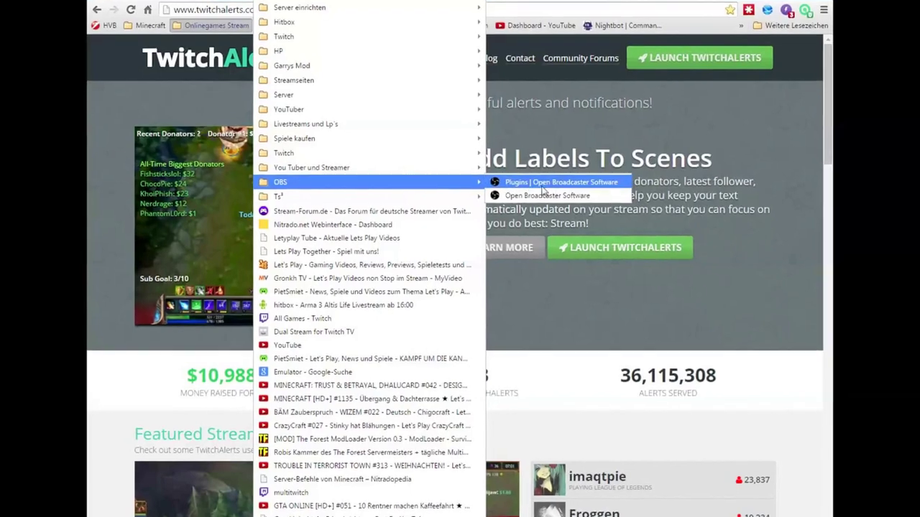
click(549, 189)
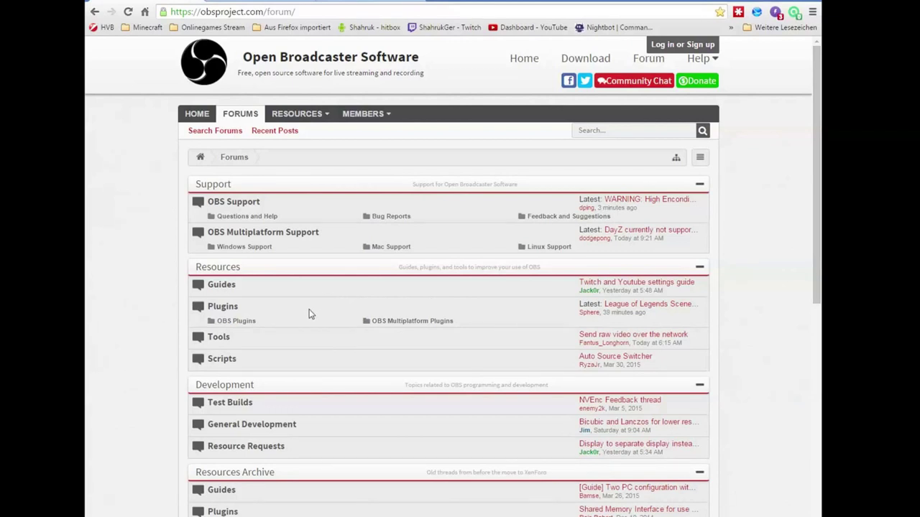
- Open the CLR Browser Source Plugin resource page from the OBS Plugins forum and show its download links
click(248, 324)
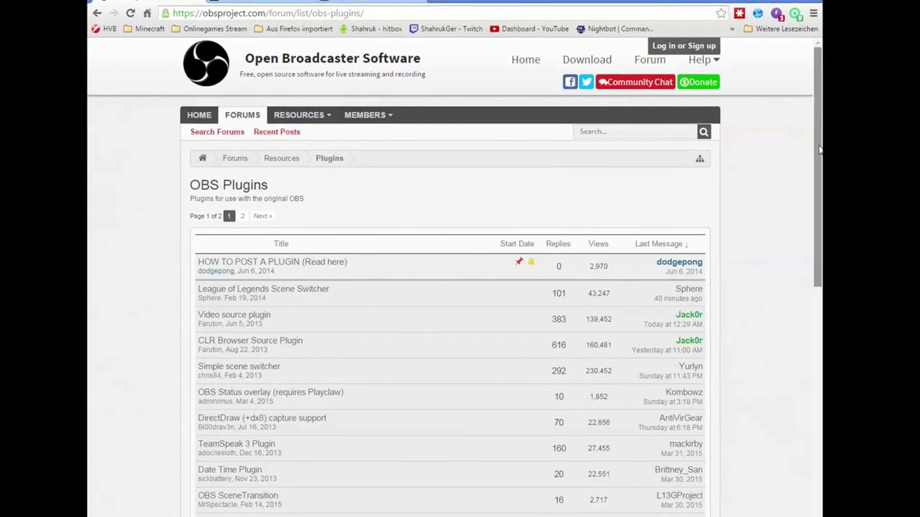
scroll(819, 189, down, 1)
drag(819, 188, 820, 226)
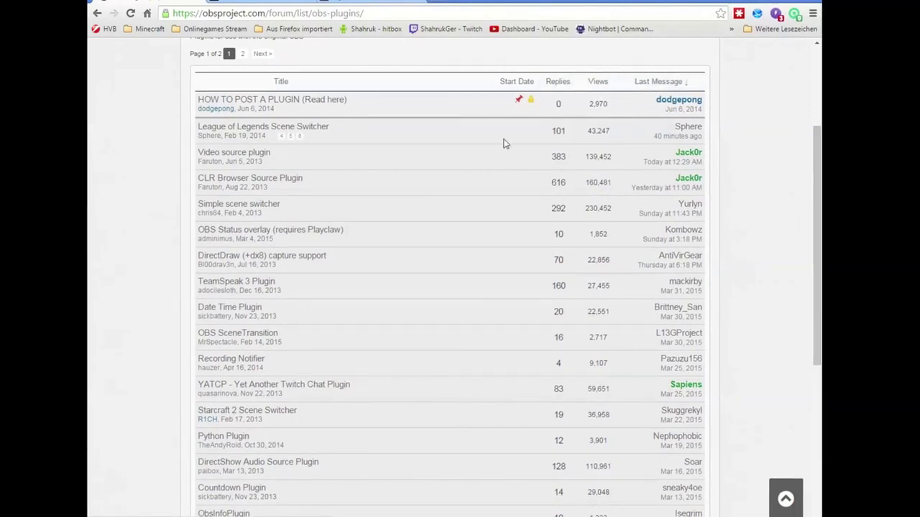
mouse_move(250, 182)
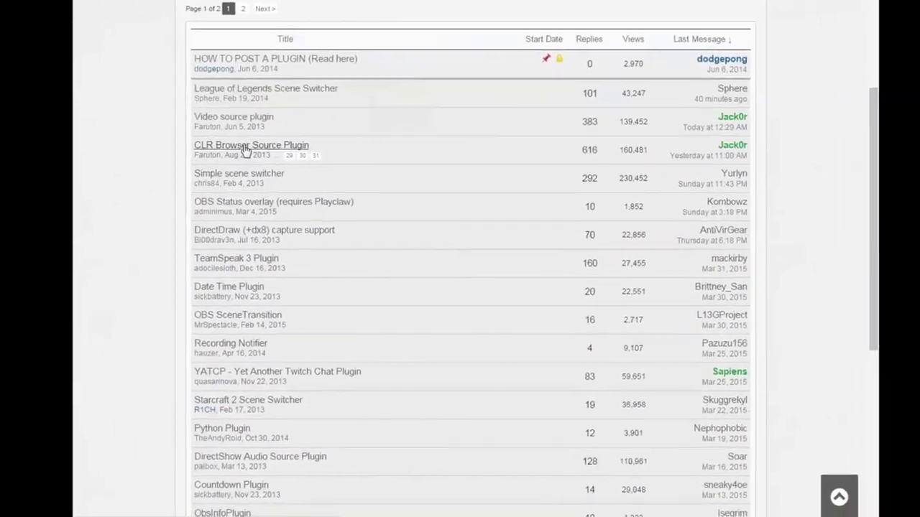
click(245, 146)
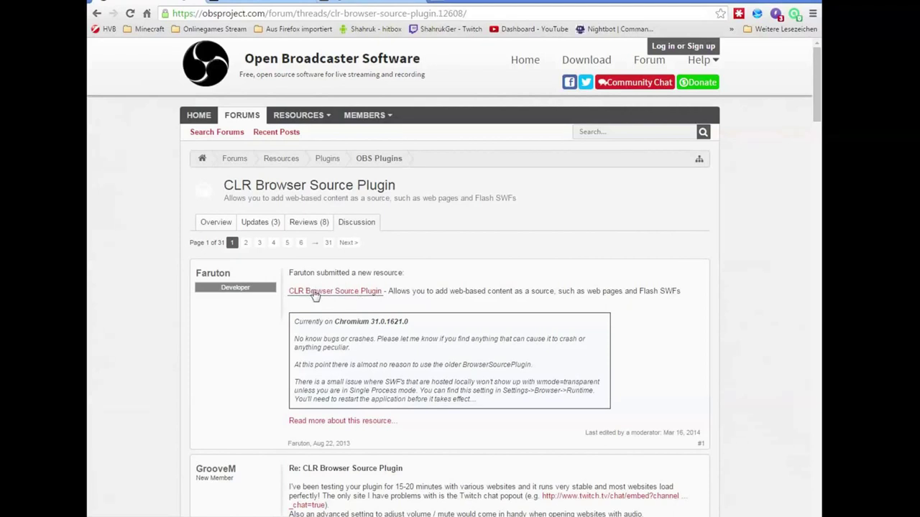
click(314, 292)
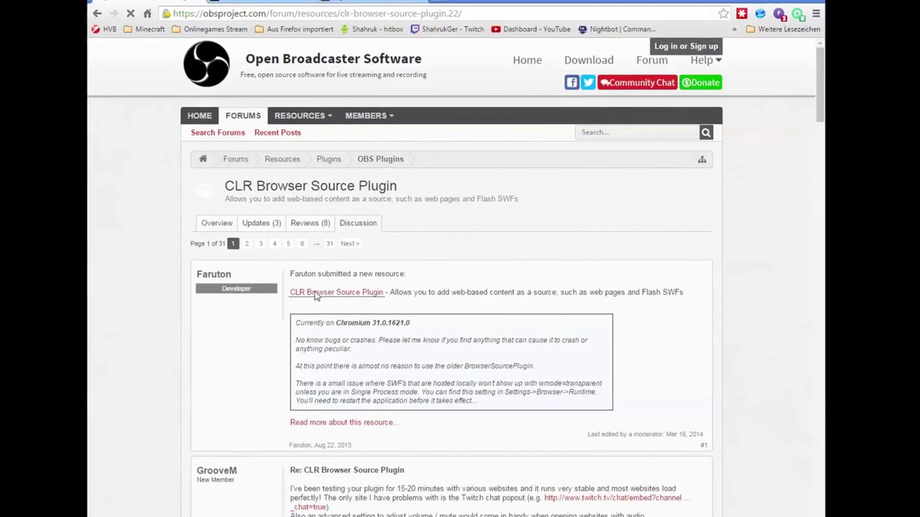
scroll(455, 311, down, 3)
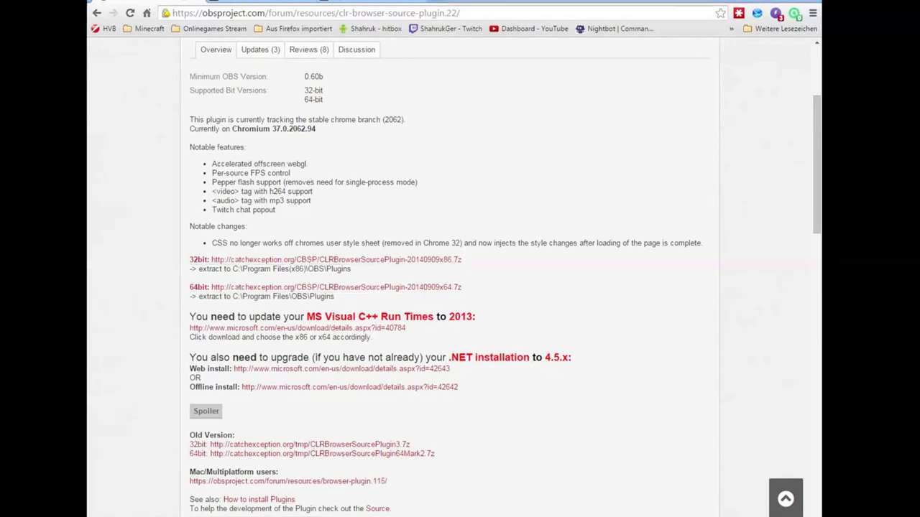
- Switch to OBS to check its bit version, and open the OBS folder under C:\Programme (x86) in Windows Explorer
key(alt+Tab)
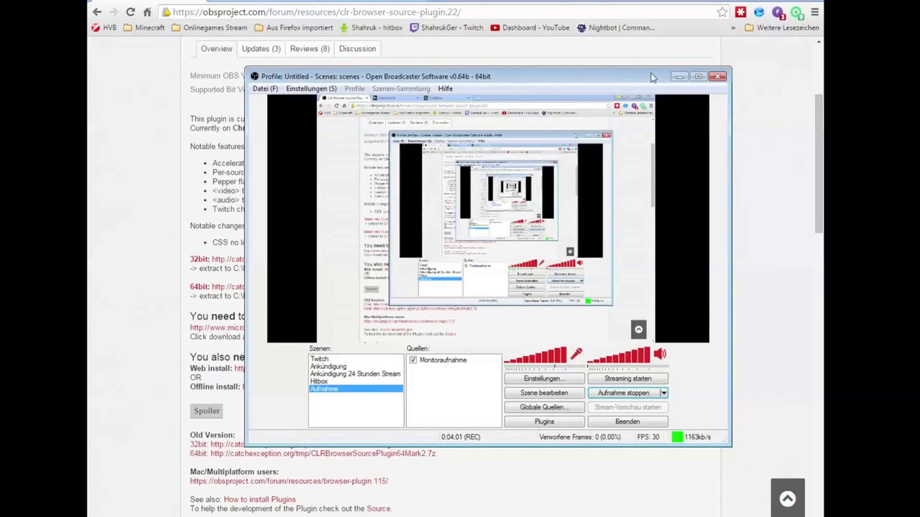
click(679, 76)
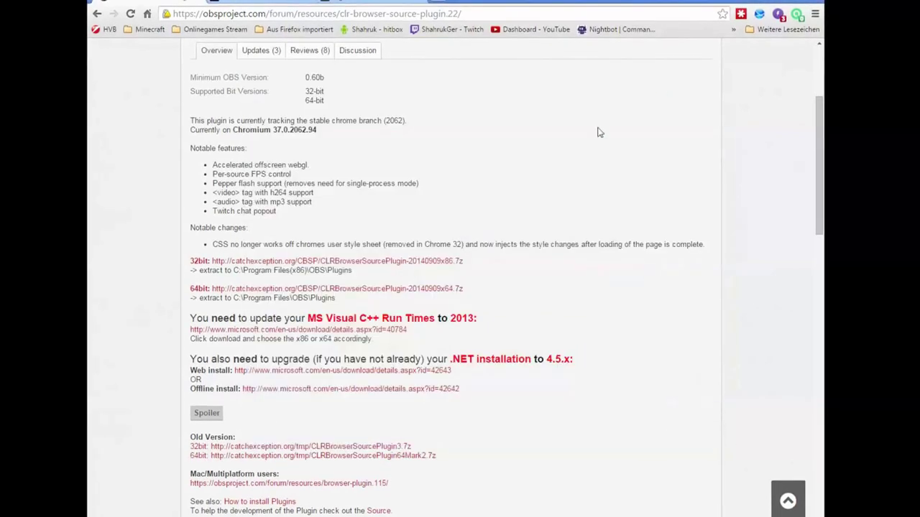
click(149, 478)
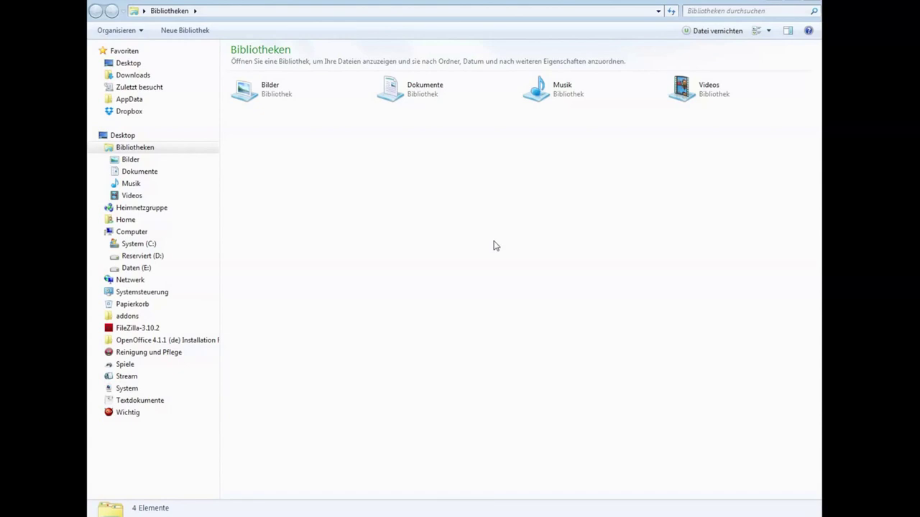
click(140, 245)
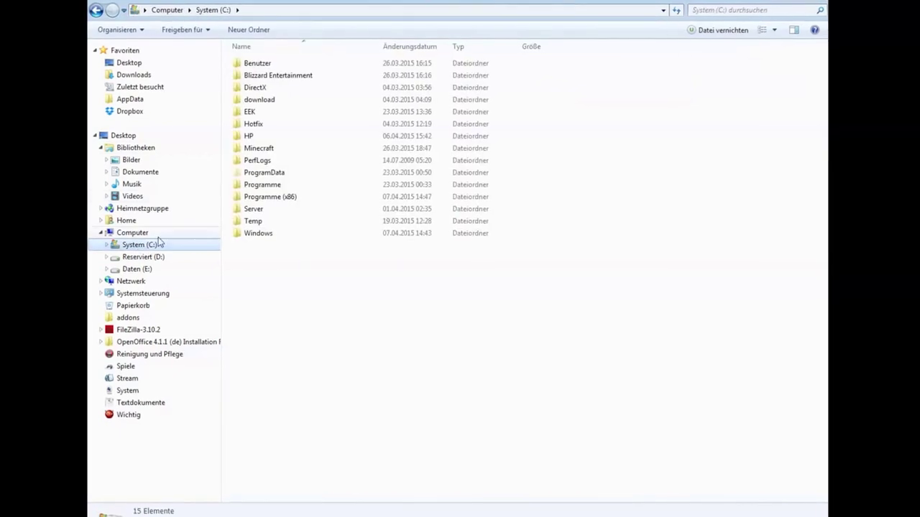
click(265, 204)
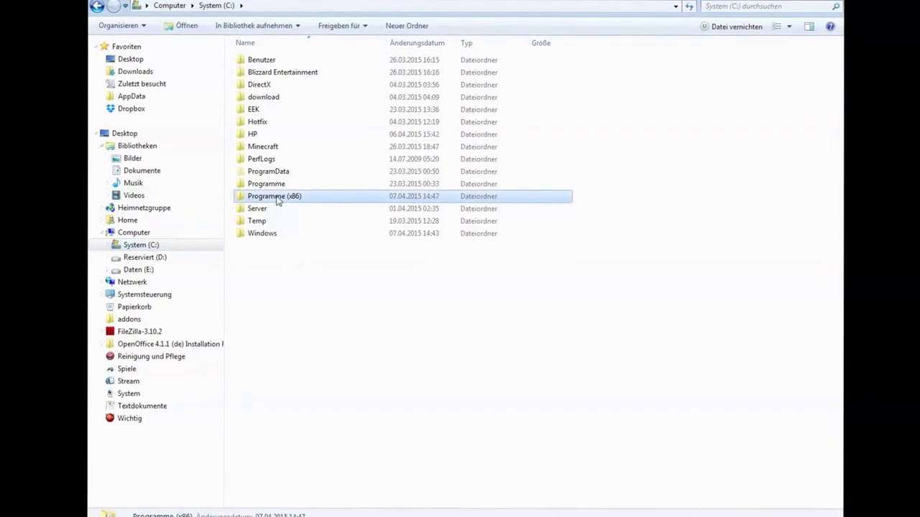
double_click(278, 201)
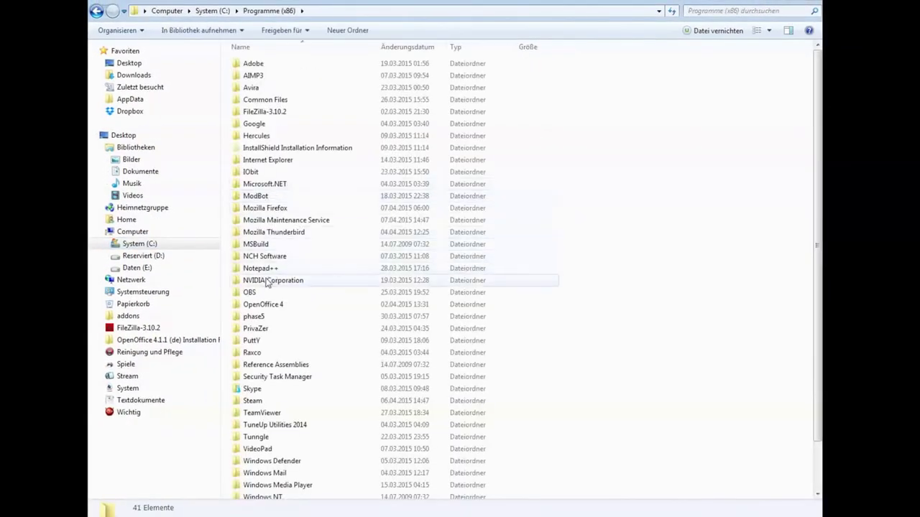
double_click(256, 294)
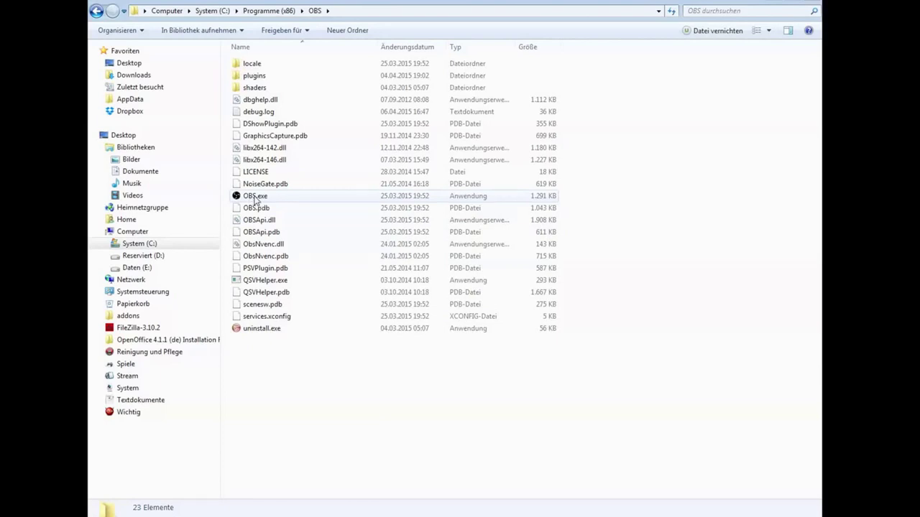
- Go back to drive C: and open the OBS installation folder under Programme
click(95, 12)
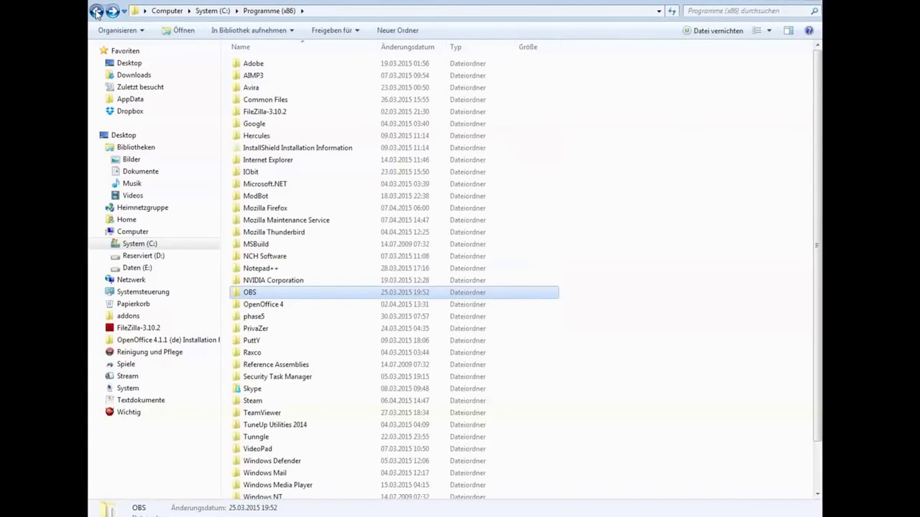
click(95, 13)
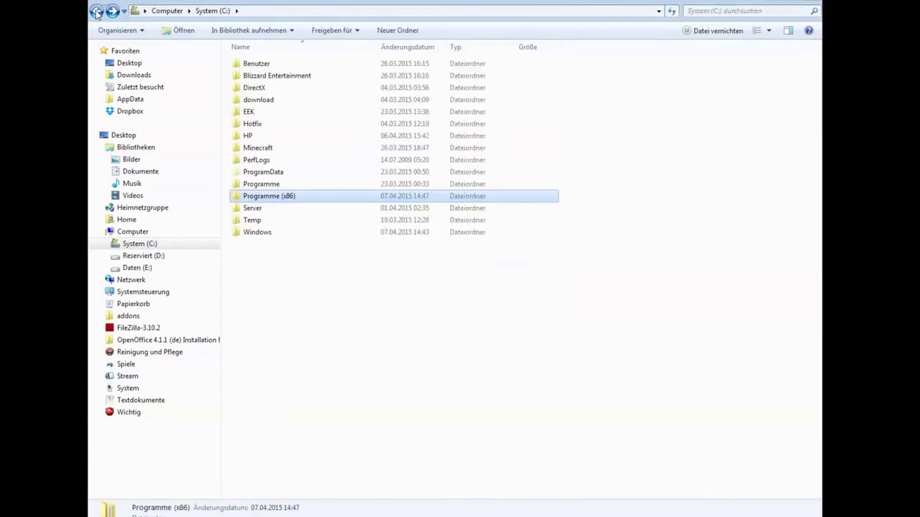
double_click(262, 184)
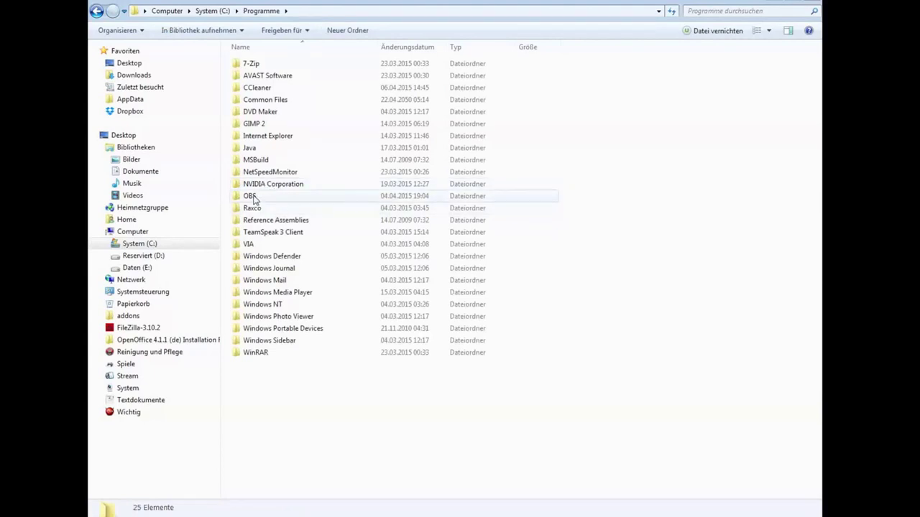
double_click(251, 196)
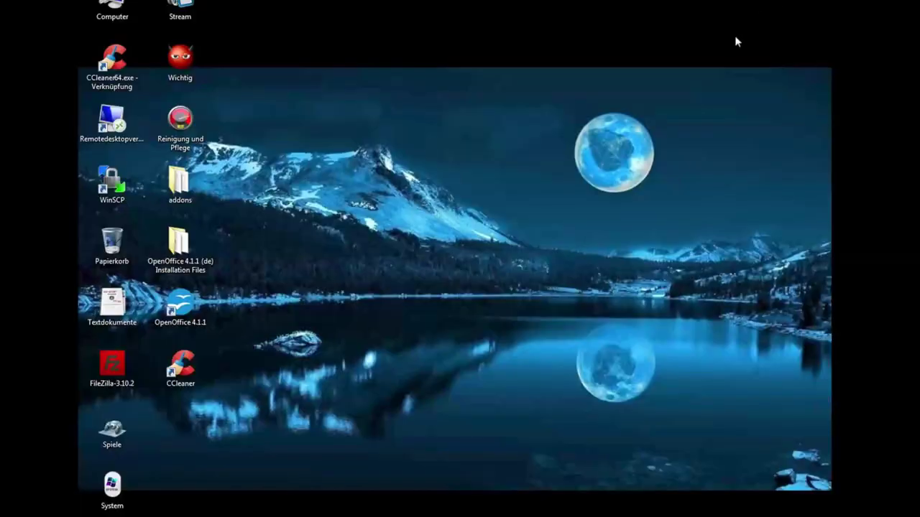
- Open the OBS subfolder of Downloads in a new Windows Explorer window
click(179, 511)
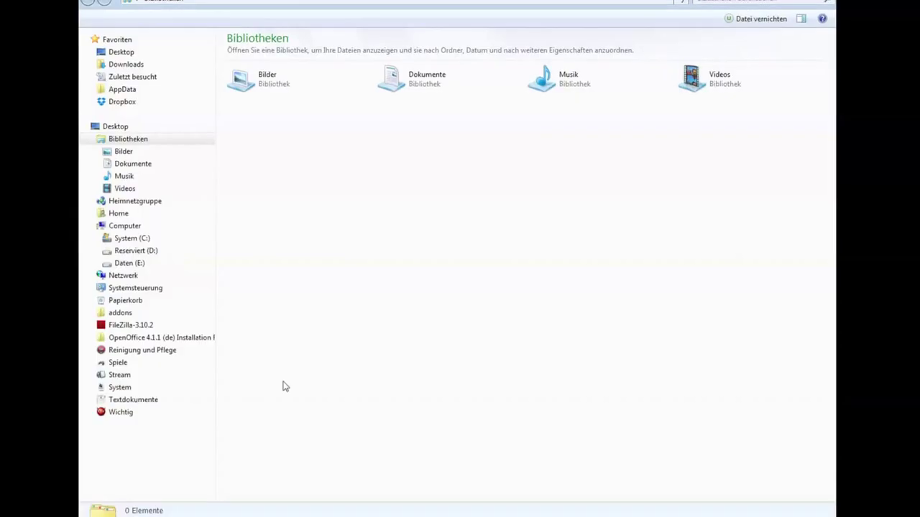
click(125, 61)
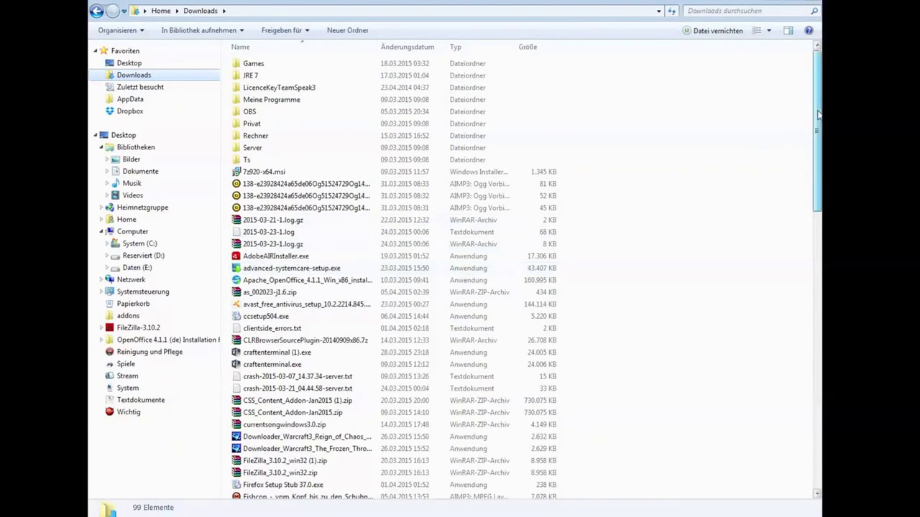
drag(817, 129, 819, 153)
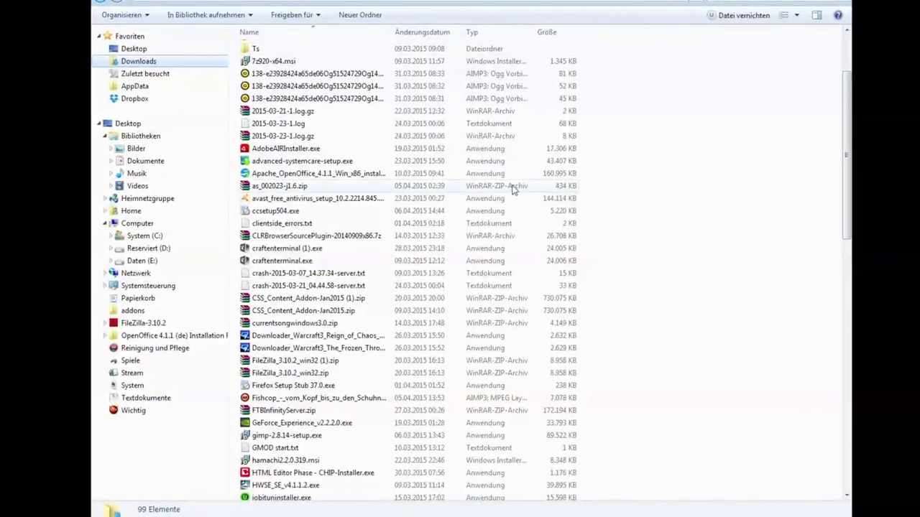
scroll(333, 91, up, 3)
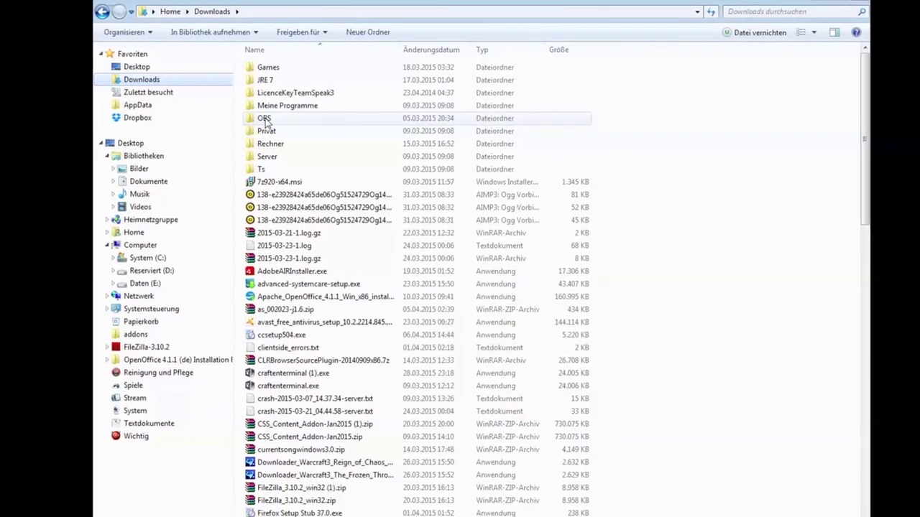
double_click(260, 117)
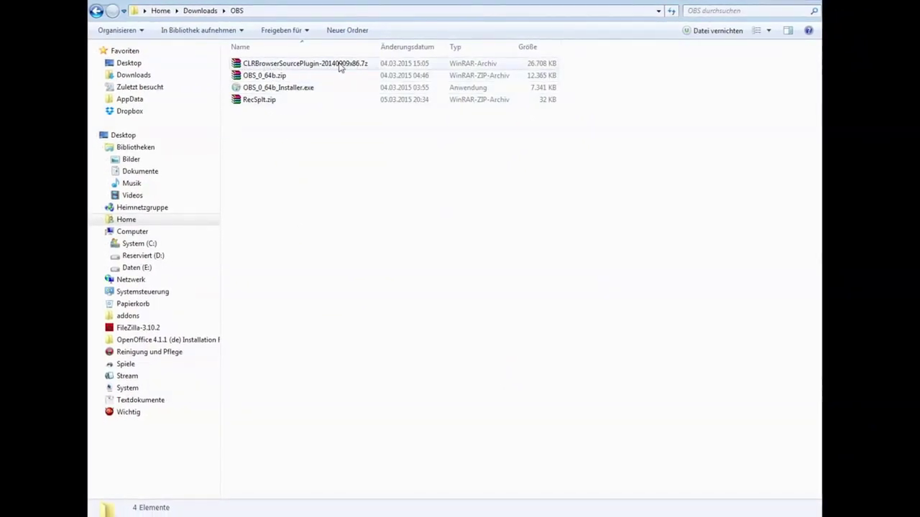
- Choose C:\Program Files (x86)\OBS\plugins as the WinRAR extraction folder for CLRBrowserSourcePlugin-20140909x86.7z, and cancel without extracting
right_click(286, 69)
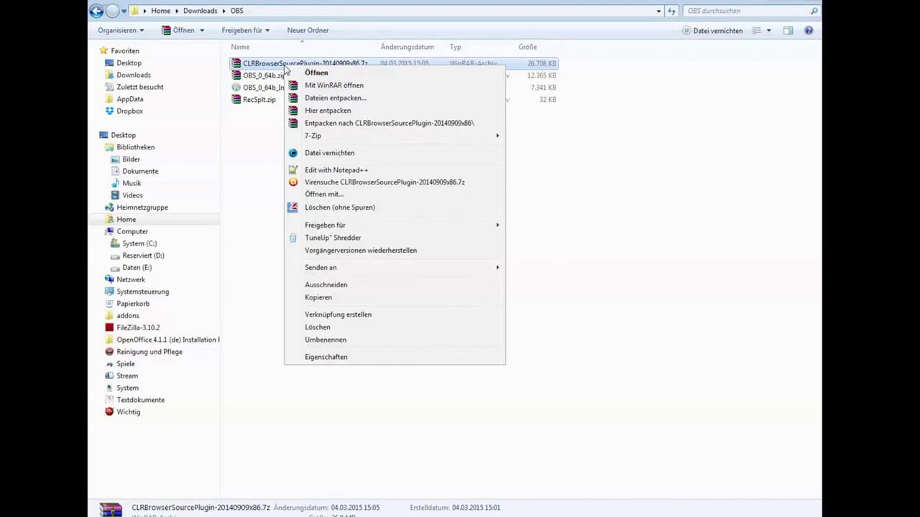
click(387, 103)
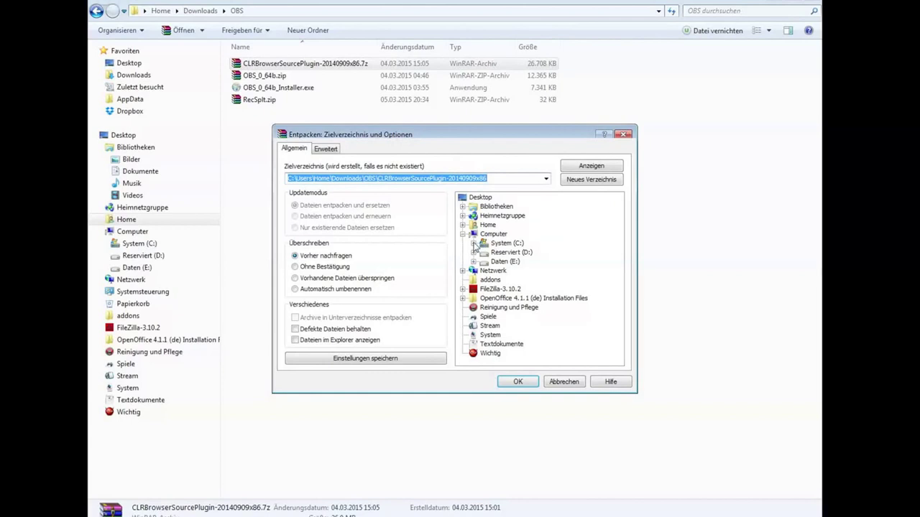
click(474, 244)
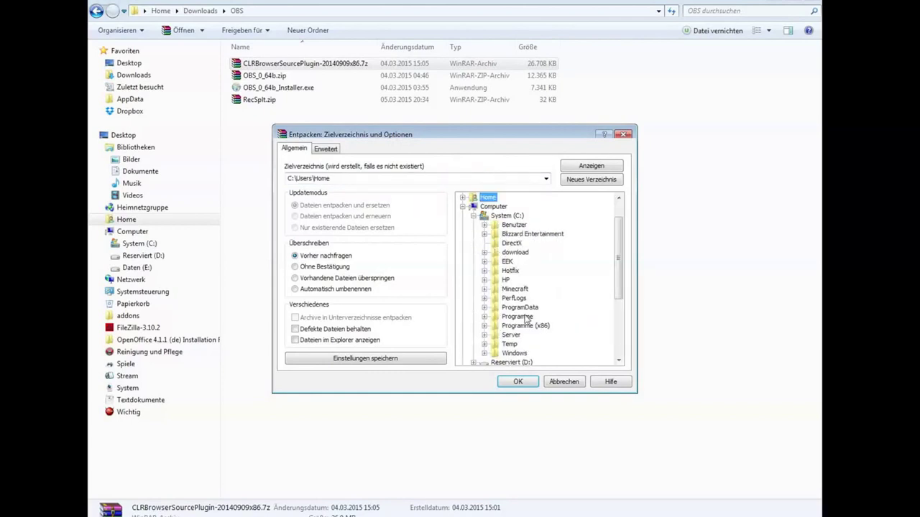
click(485, 329)
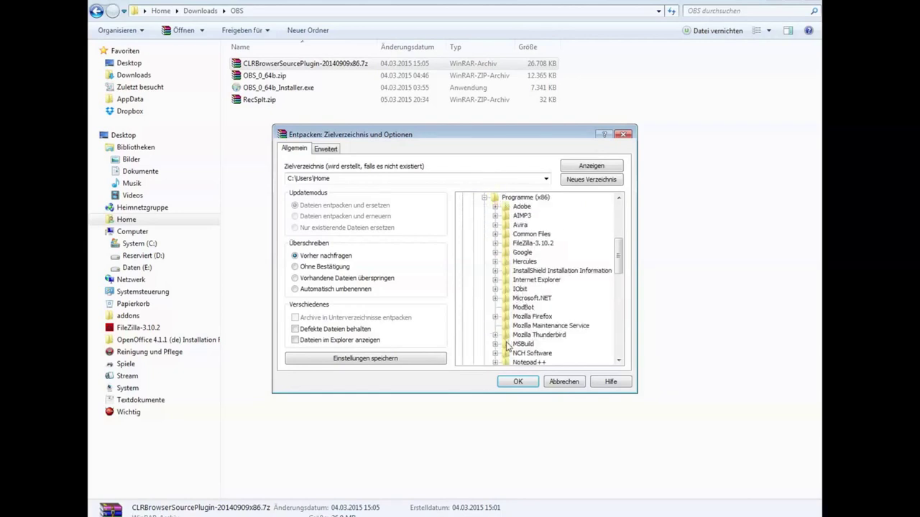
drag(621, 260, 621, 266)
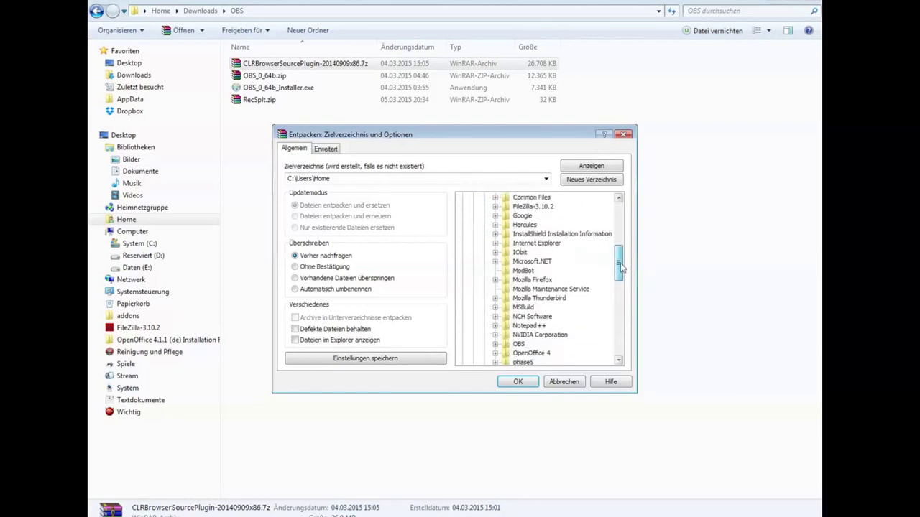
click(495, 344)
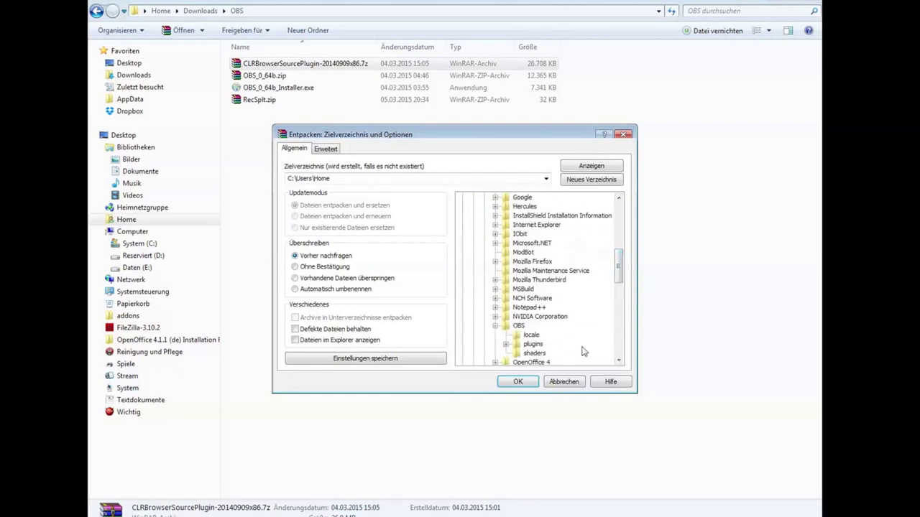
click(533, 345)
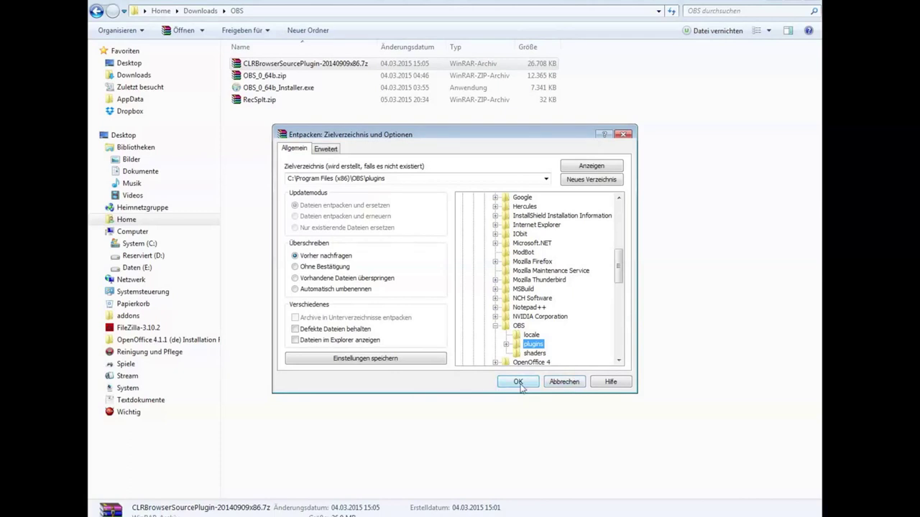
click(564, 382)
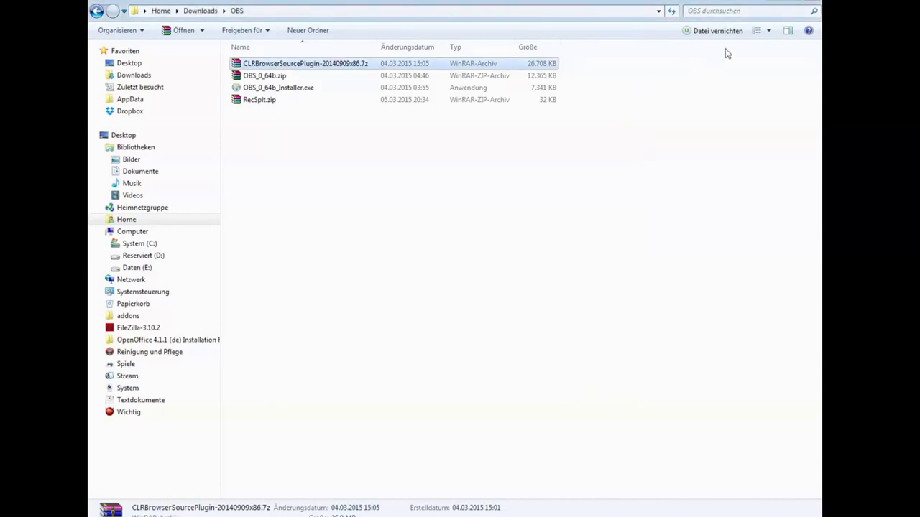
- Close the Explorer window, switch to OBS and look for CLR Browser among the source types offered for the Aufnahme scene
click(816, 3)
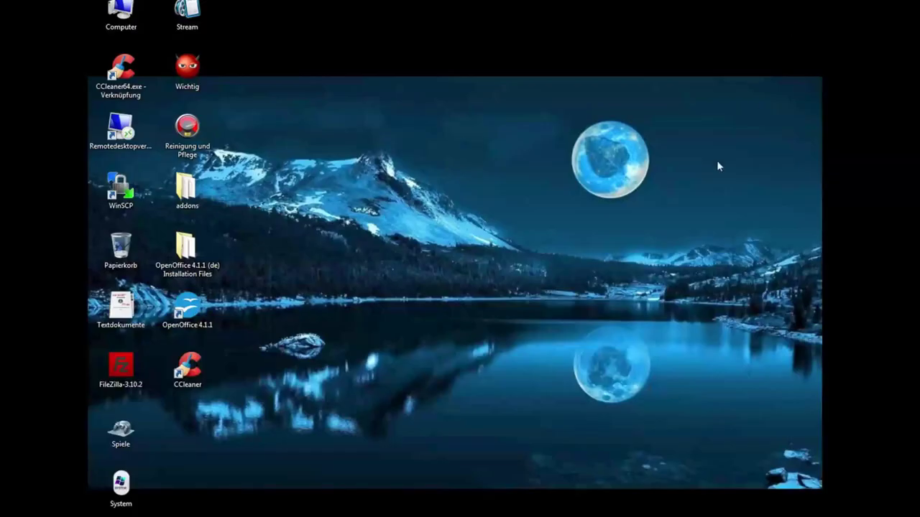
click(516, 494)
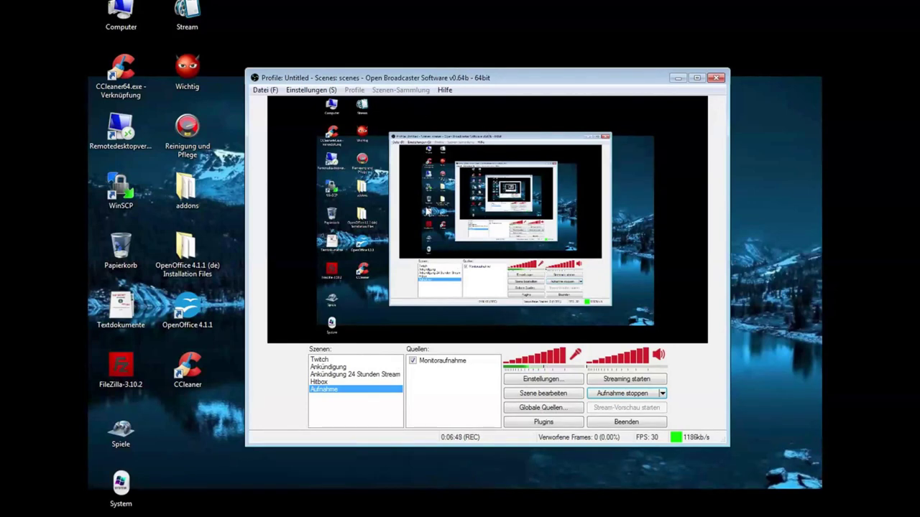
right_click(436, 390)
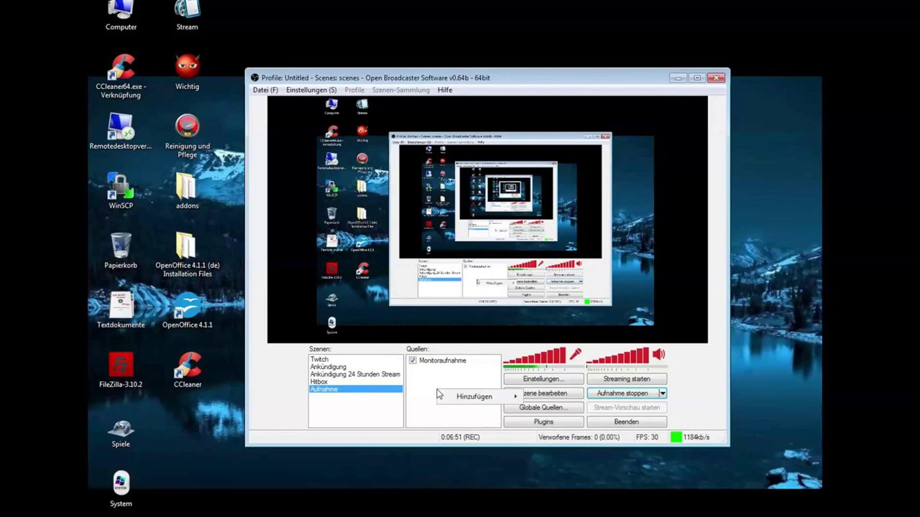
mouse_move(474, 397)
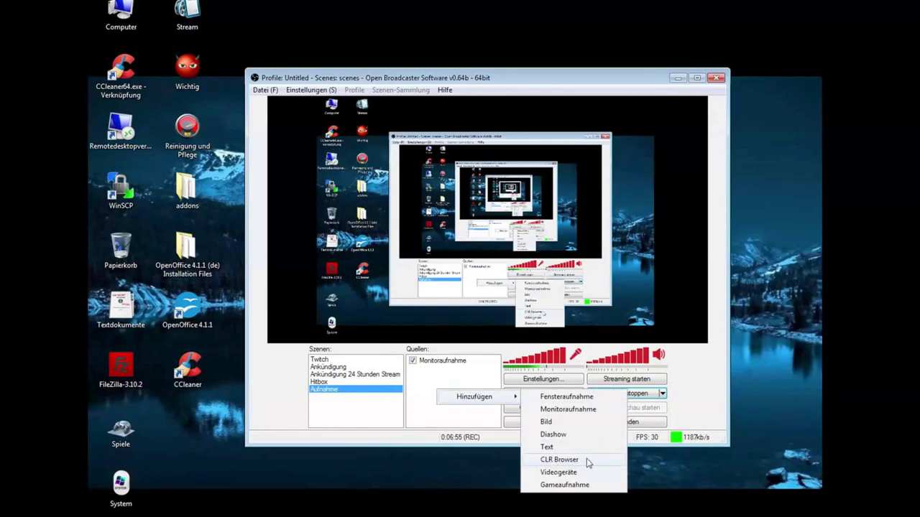
click(422, 404)
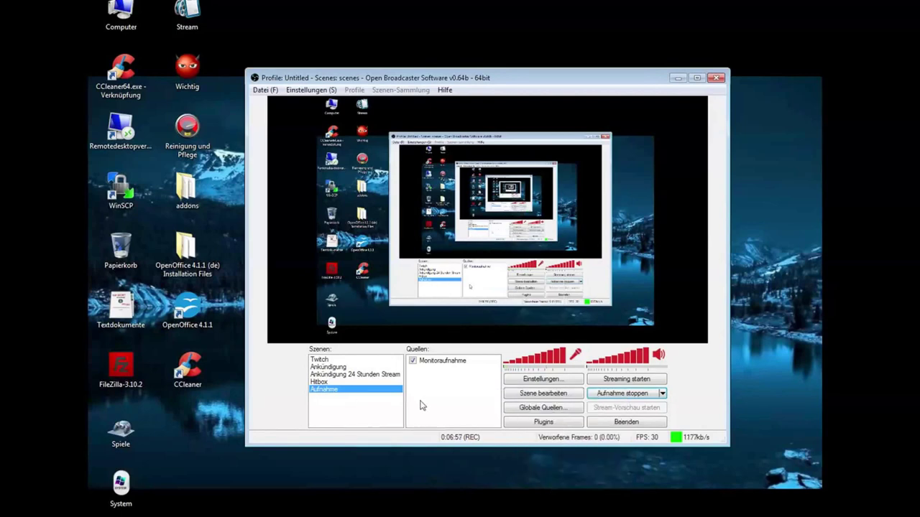
- View the details of the CLR Host Plugin in the OBS plugin list and close the list
click(523, 426)
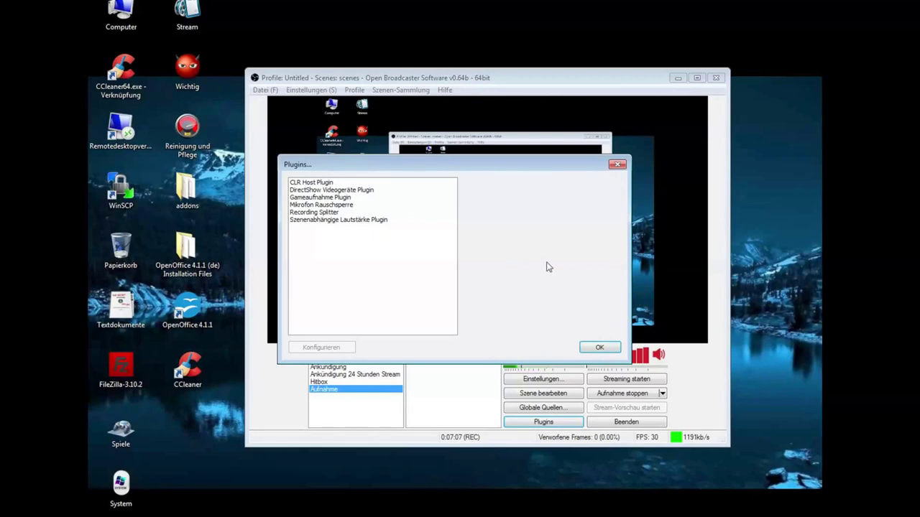
click(327, 183)
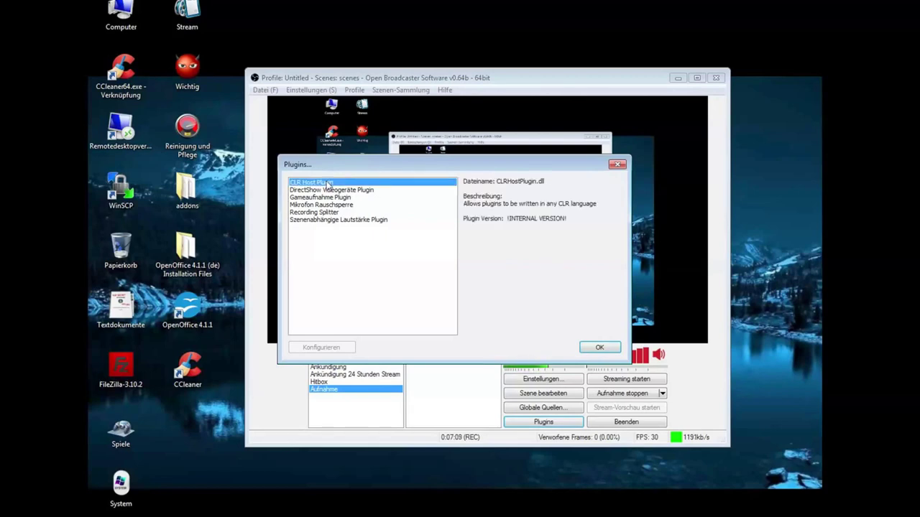
click(591, 348)
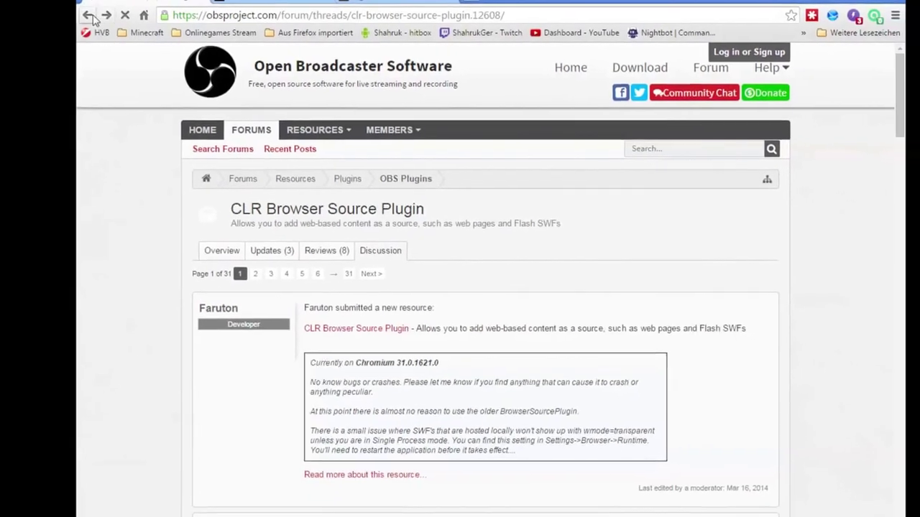
- Switch to the browser, return to the OBS Plugins forum list and open its second page
click(420, 185)
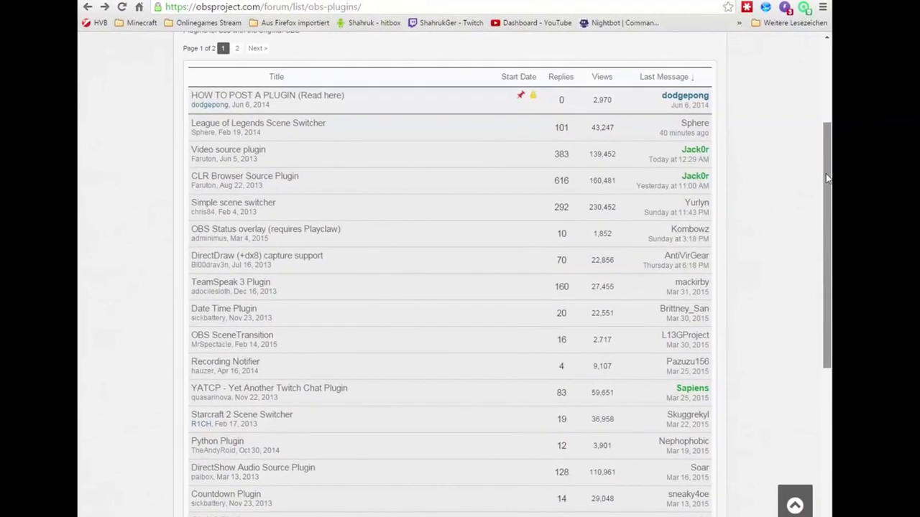
drag(821, 173, 826, 291)
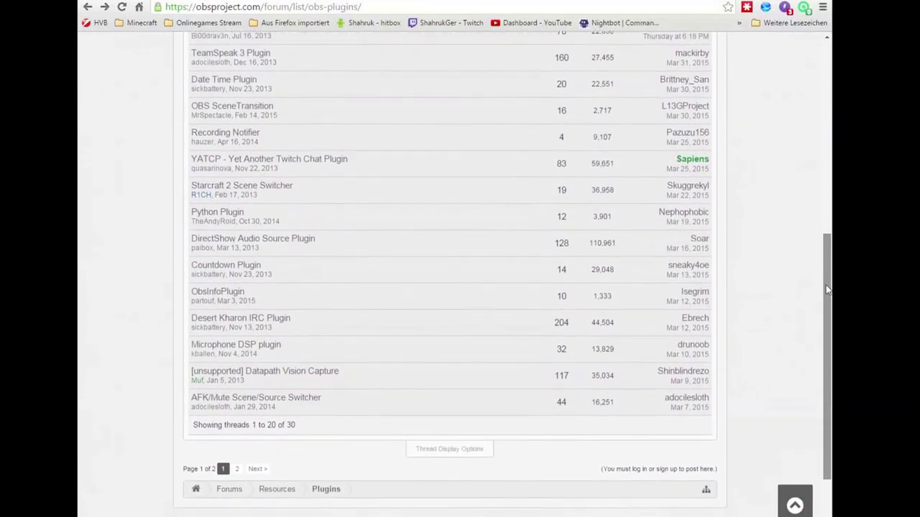
mouse_move(237, 138)
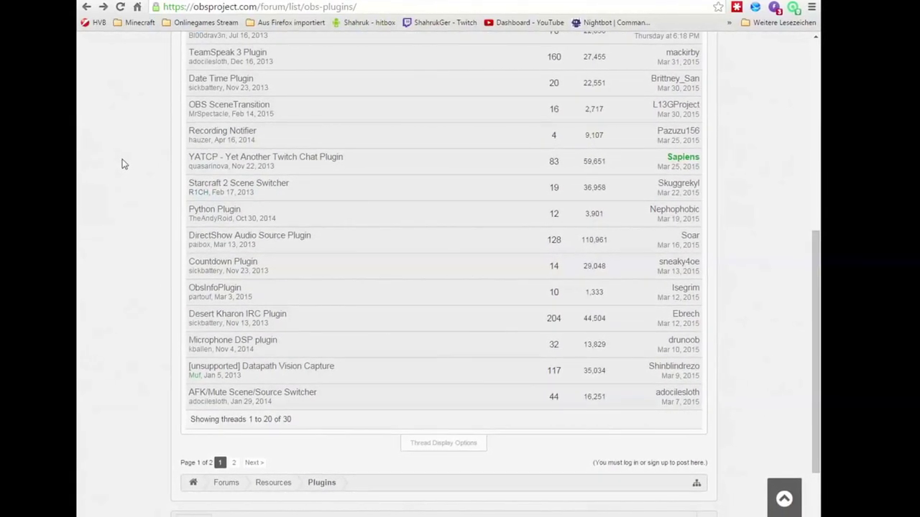
mouse_move(227, 317)
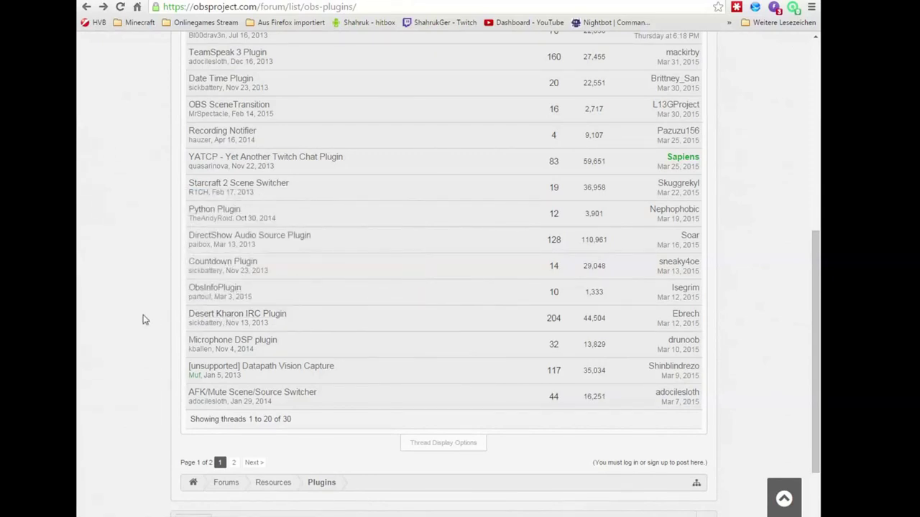
click(236, 463)
mouse_move(266, 399)
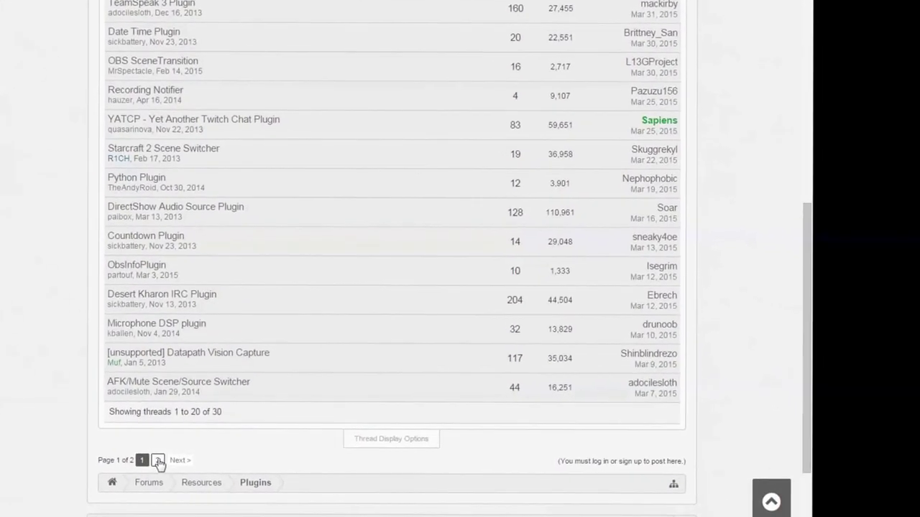
click(136, 459)
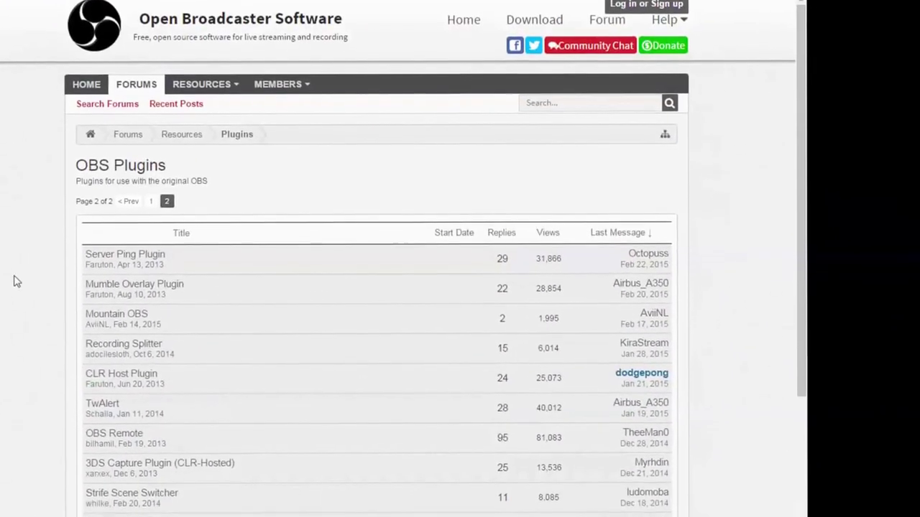
- Examine the plugins on the second page, including Recording Splitter, CLR Host Plugin, TwAlert and Server Ping Plugin
scroll(15, 323, down, 1)
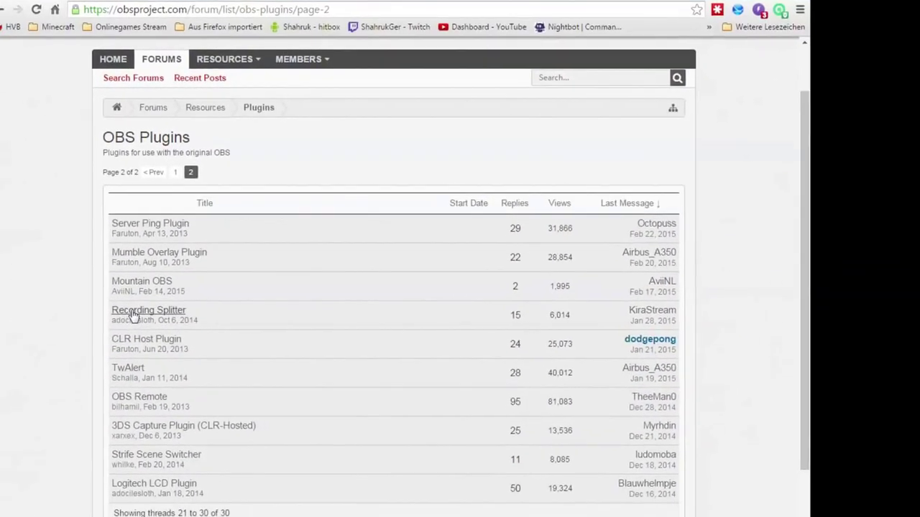
click(105, 327)
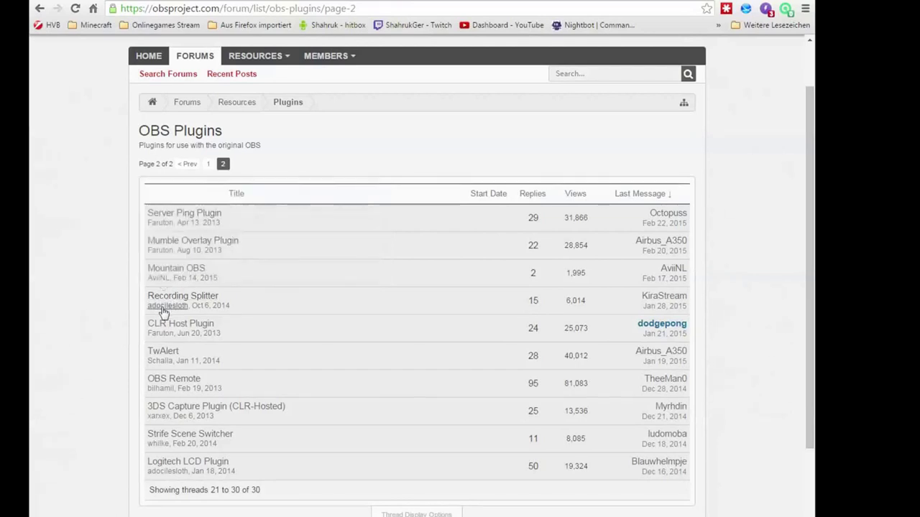
mouse_move(175, 328)
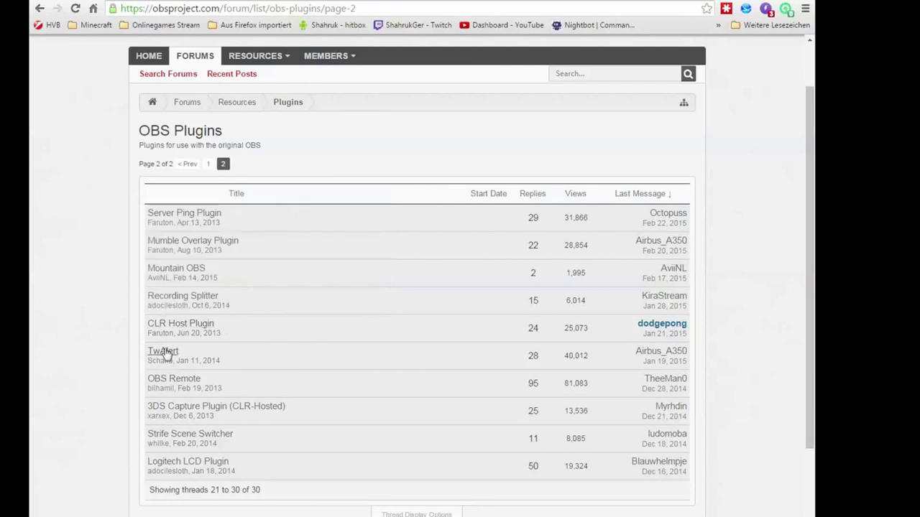
mouse_move(164, 353)
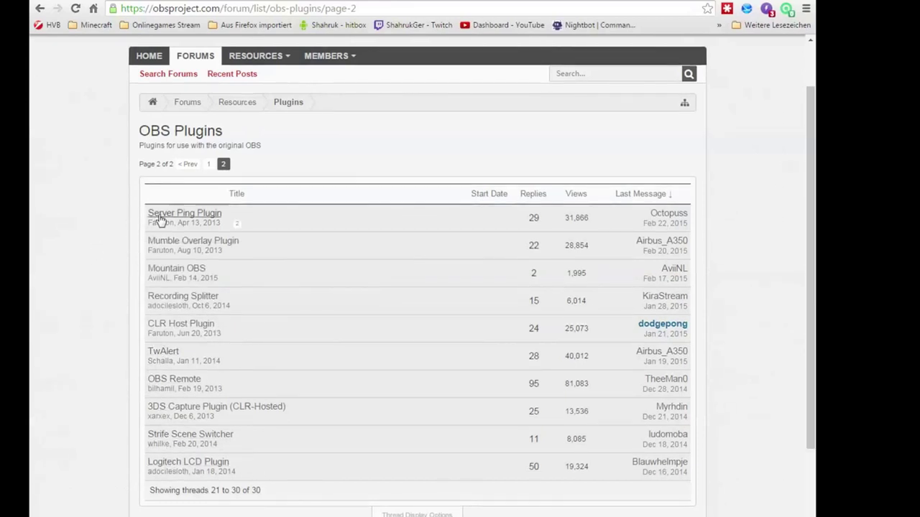
mouse_move(164, 217)
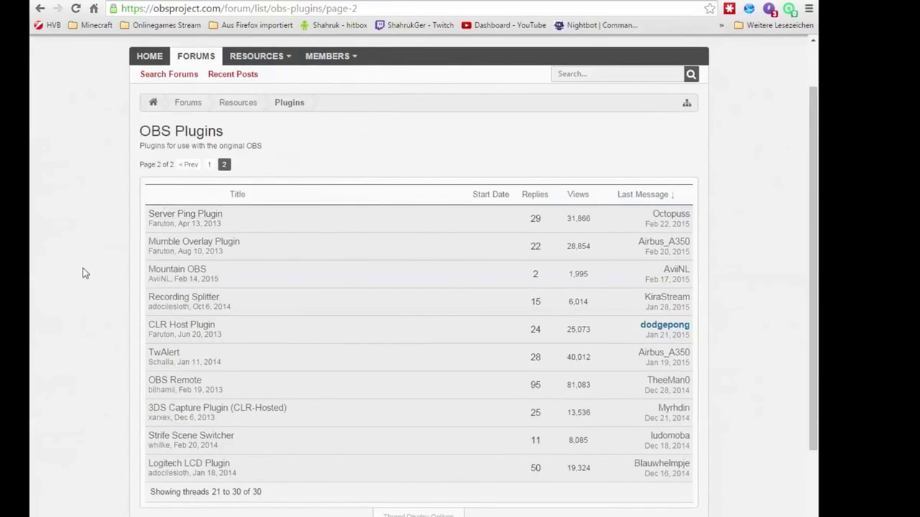
- Switch to OBS, view the details of the Szenenabhängige Lautstärke Plugin in the plugin list, and close the list
key(alt+Tab)
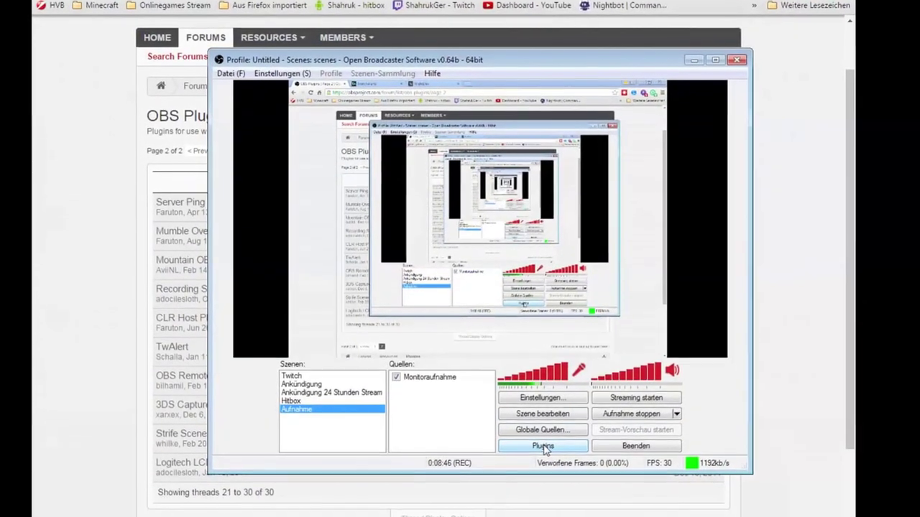
click(543, 447)
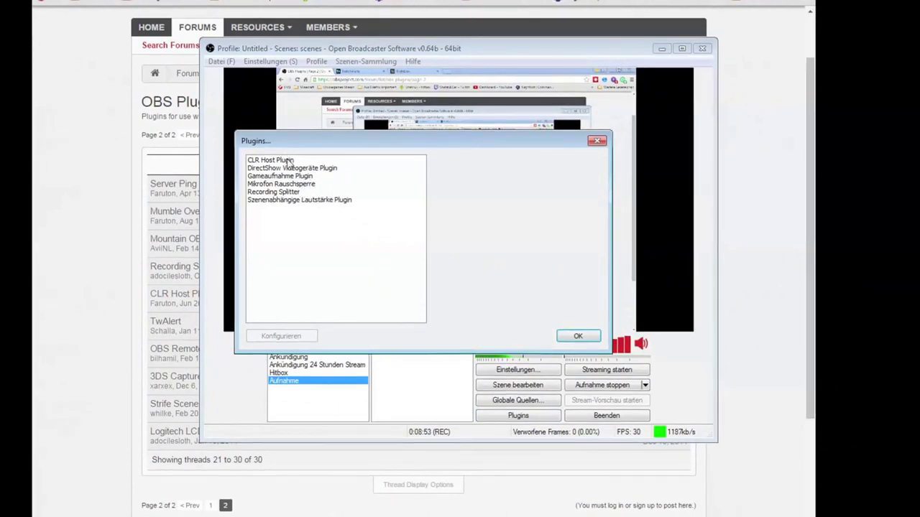
click(577, 338)
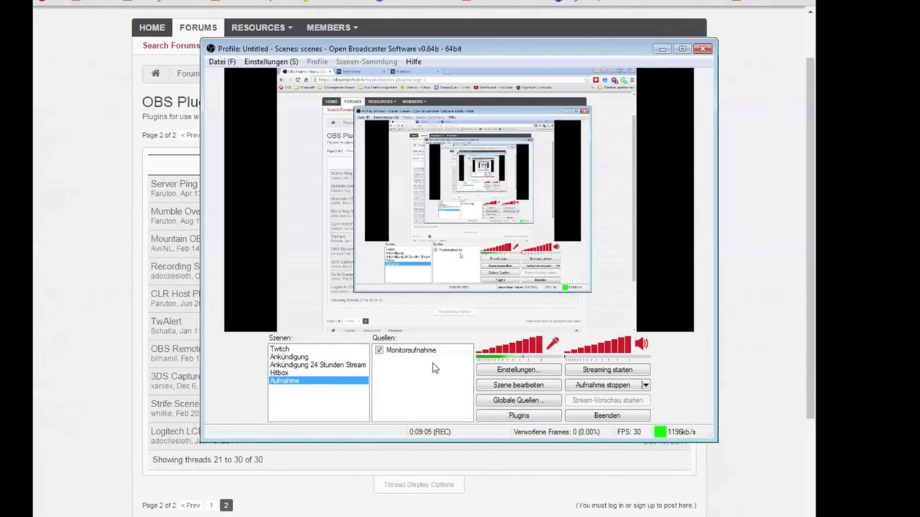
click(518, 416)
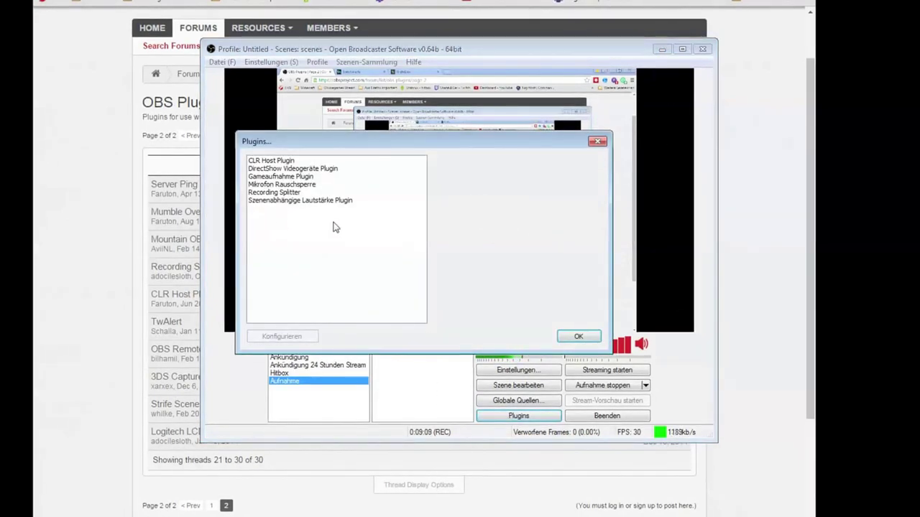
click(288, 202)
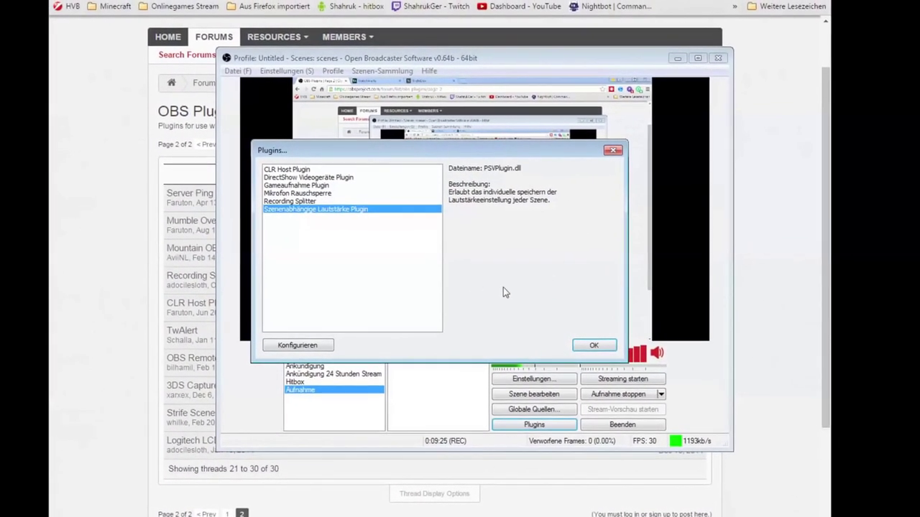
click(598, 349)
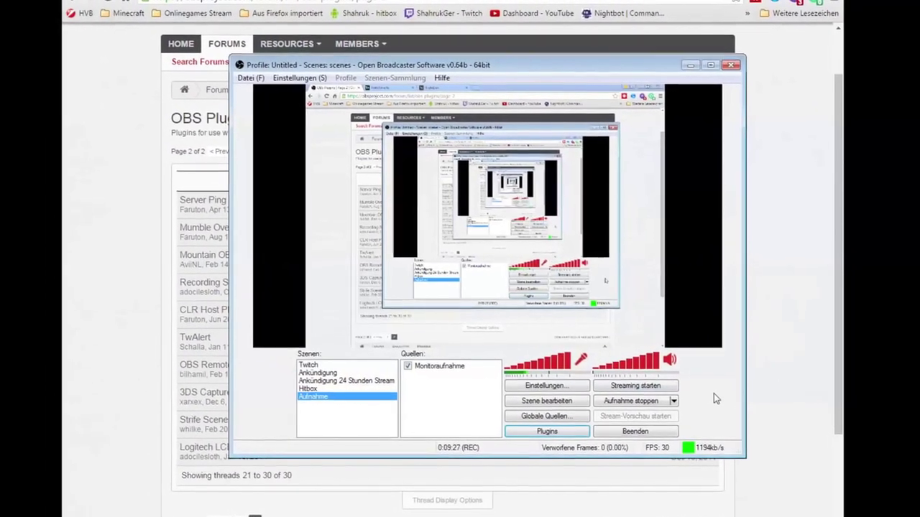
- Minimize the OBS and browser windows to clear the desktop, and bring OBS back up
click(684, 62)
click(623, 507)
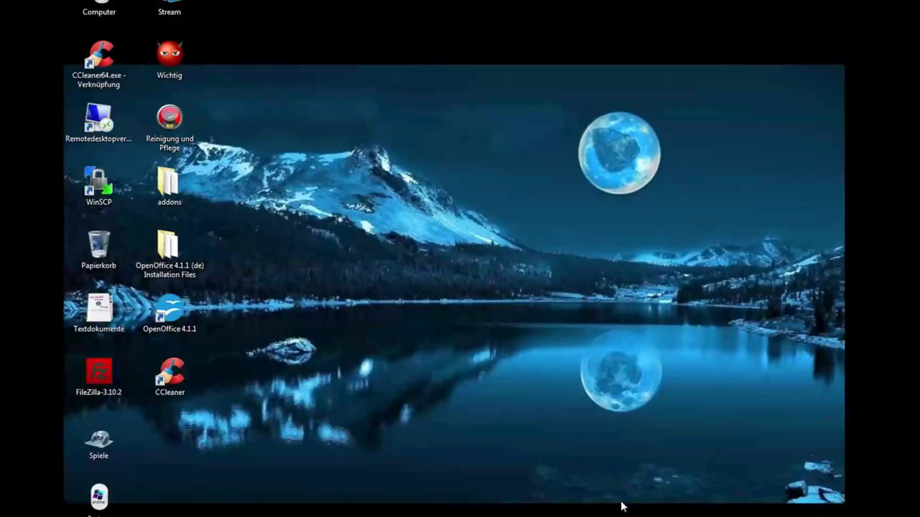
click(503, 511)
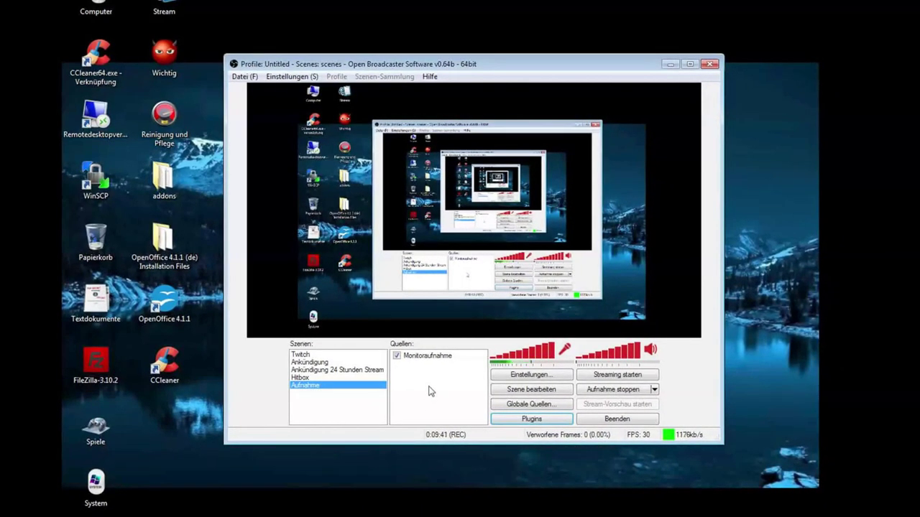
right_click(430, 387)
click(412, 395)
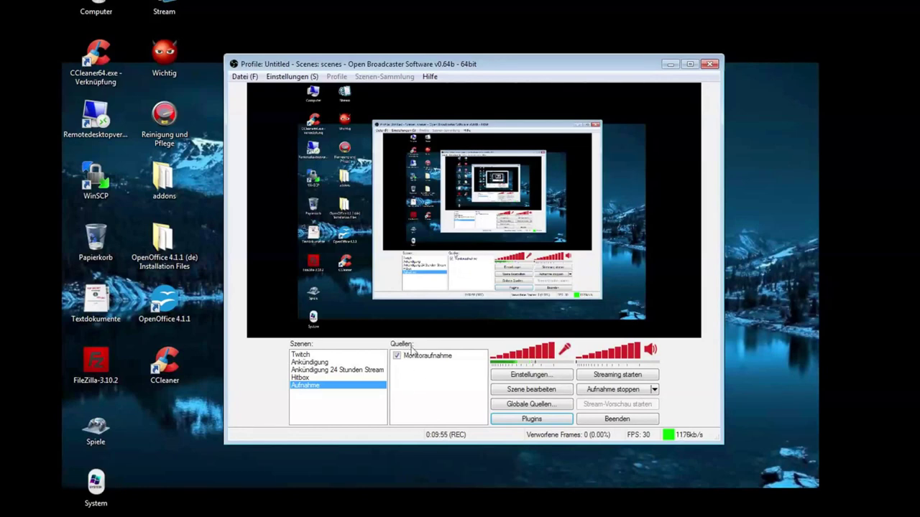
- Add a Videogeräte source named Cam to the Aufnahme scene
right_click(419, 391)
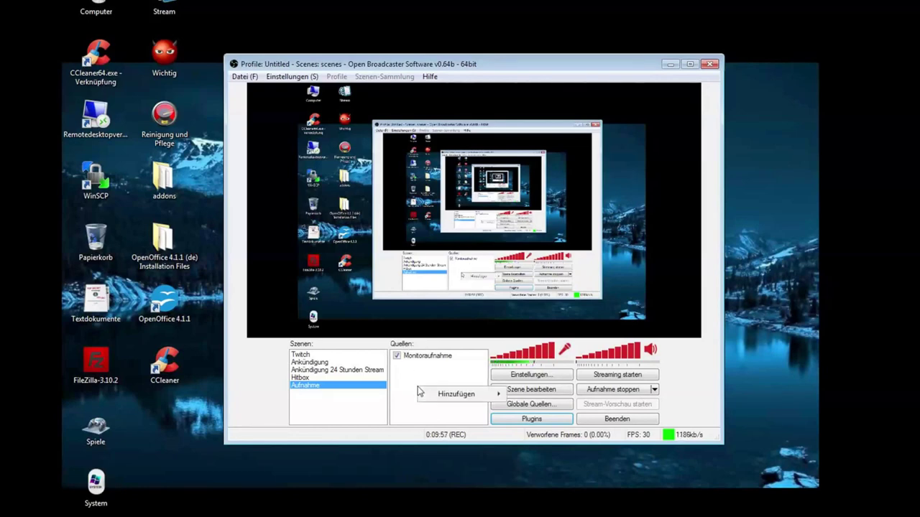
mouse_move(459, 394)
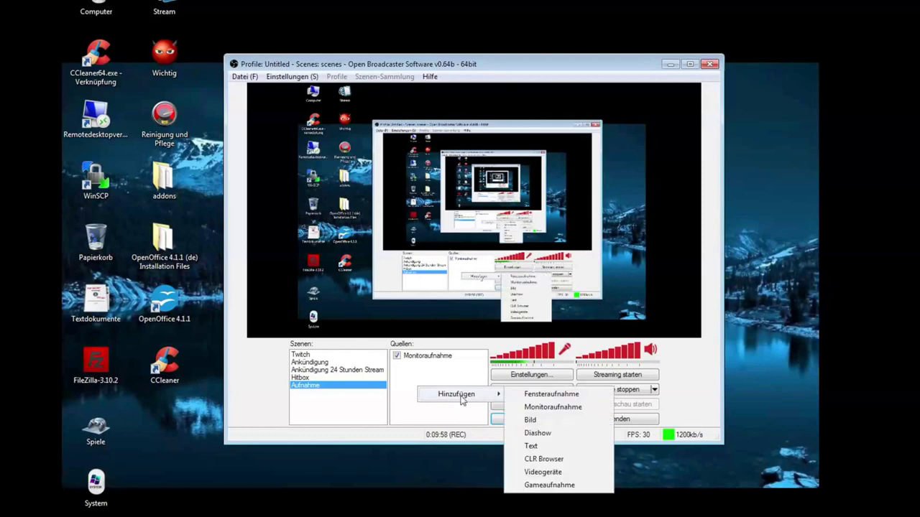
click(540, 472)
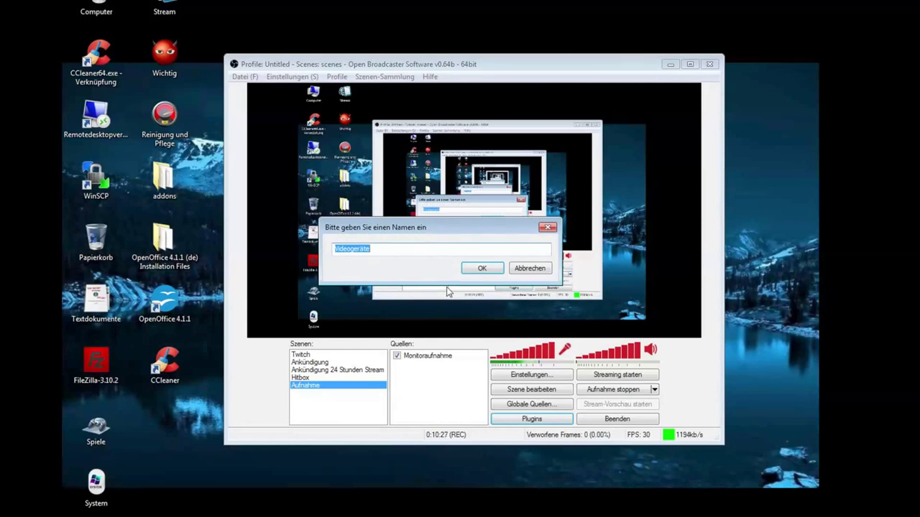
text(Cam)
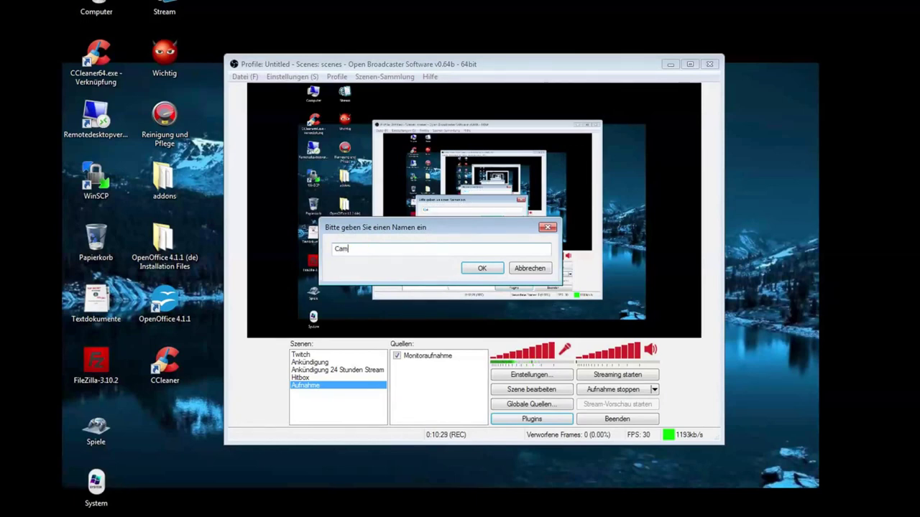
key(Return)
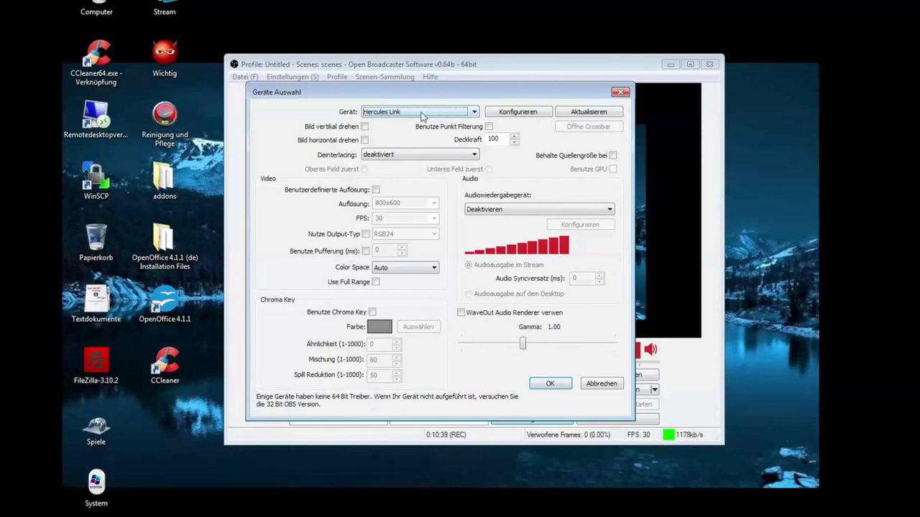
- Review the device and Deinterlacing choices for the Hercules Link camera, and try the Behalte Quellengröße bei option
click(475, 113)
click(476, 115)
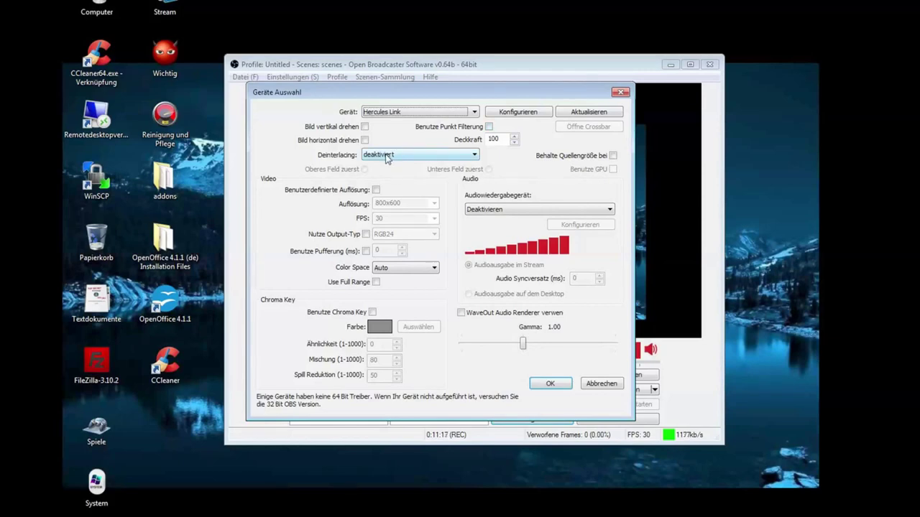
click(386, 157)
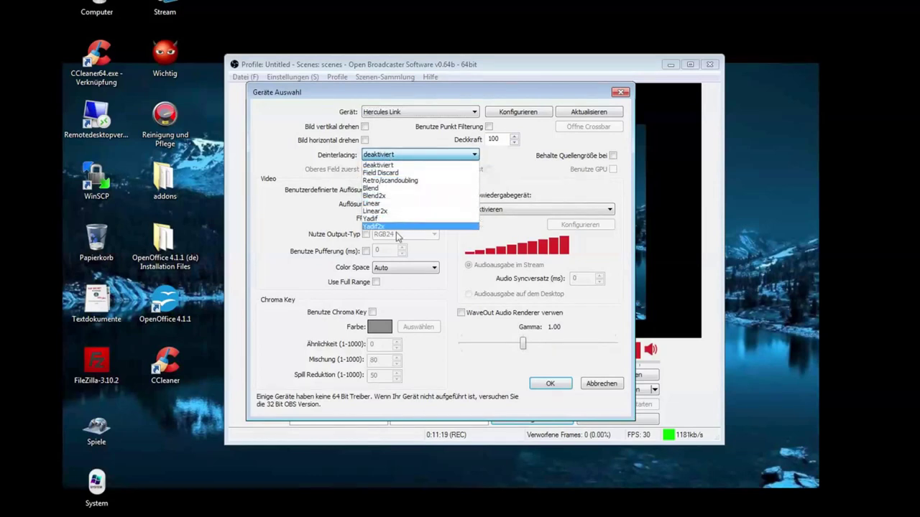
click(400, 141)
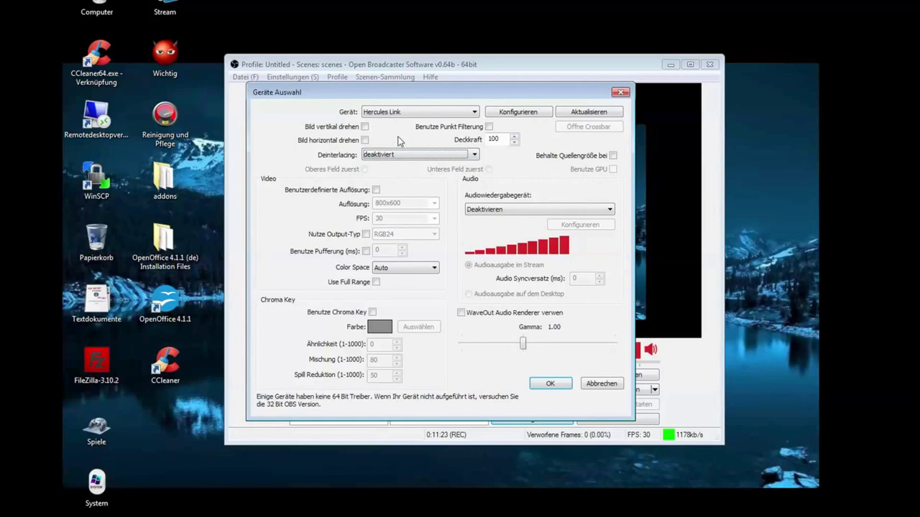
click(402, 155)
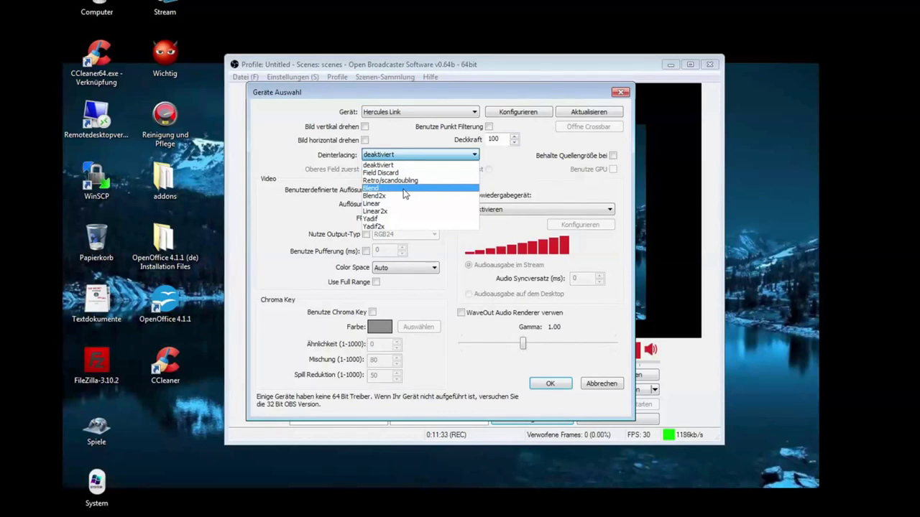
click(516, 175)
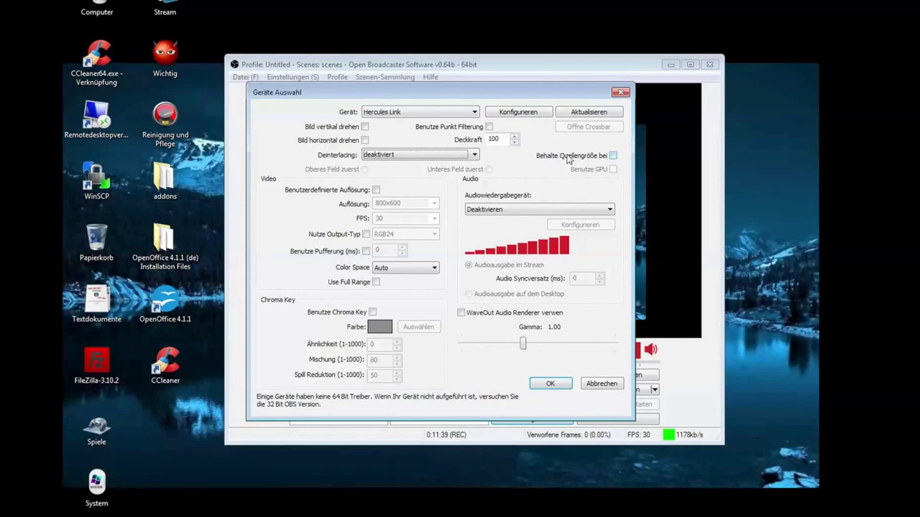
click(612, 155)
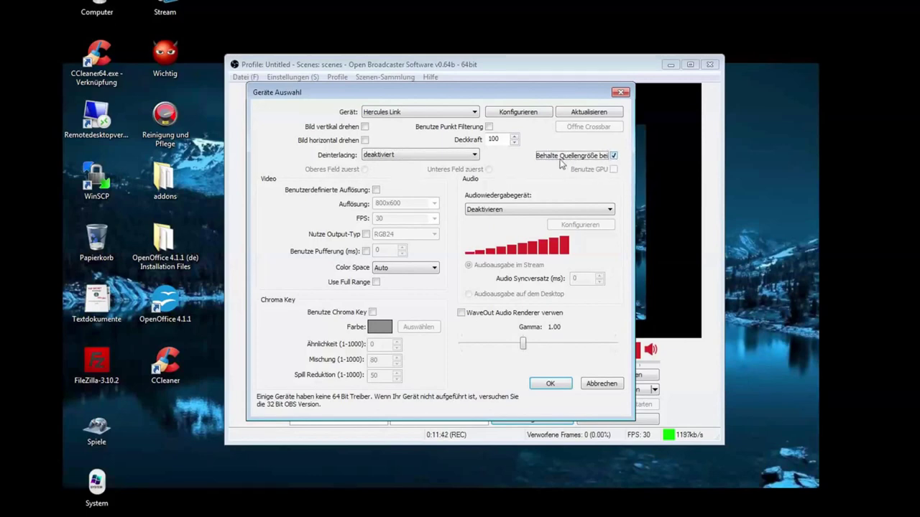
click(612, 155)
- Enable the custom resolution for the camera, keeping 800x600 and 30 FPS after checking the available choices
click(375, 190)
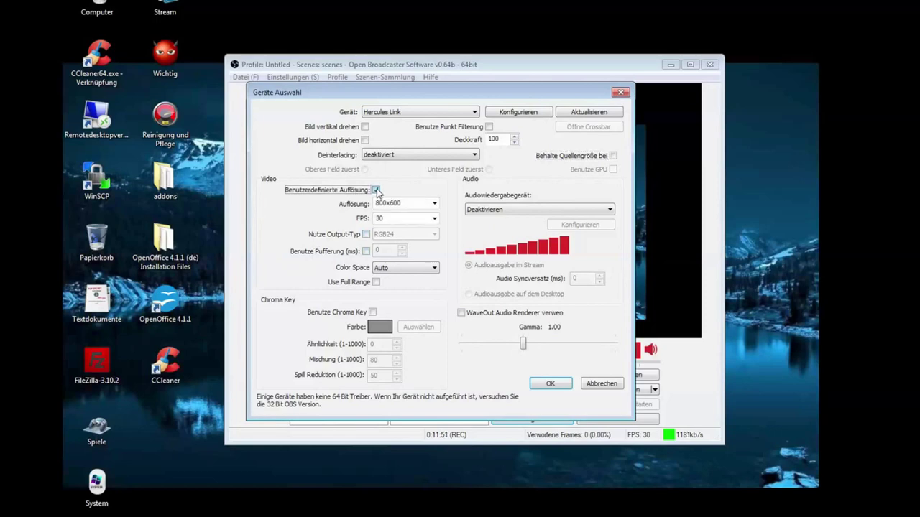
click(433, 204)
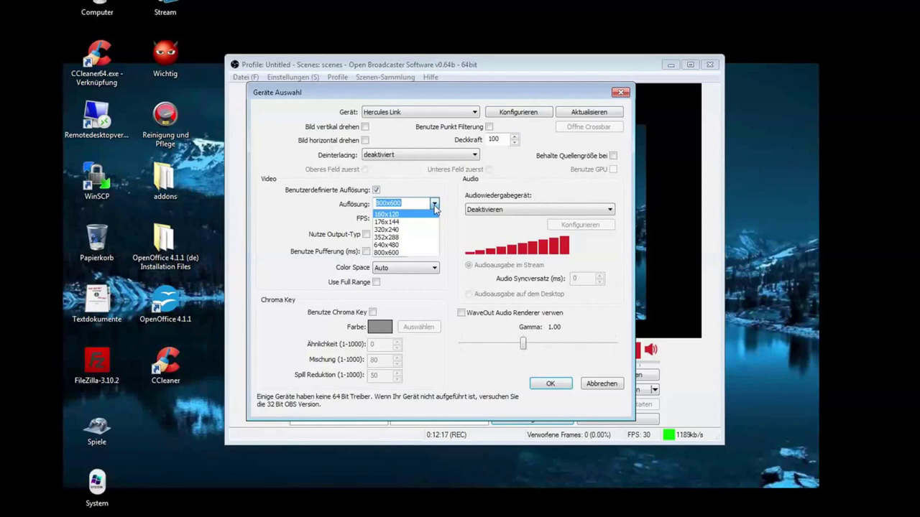
click(435, 206)
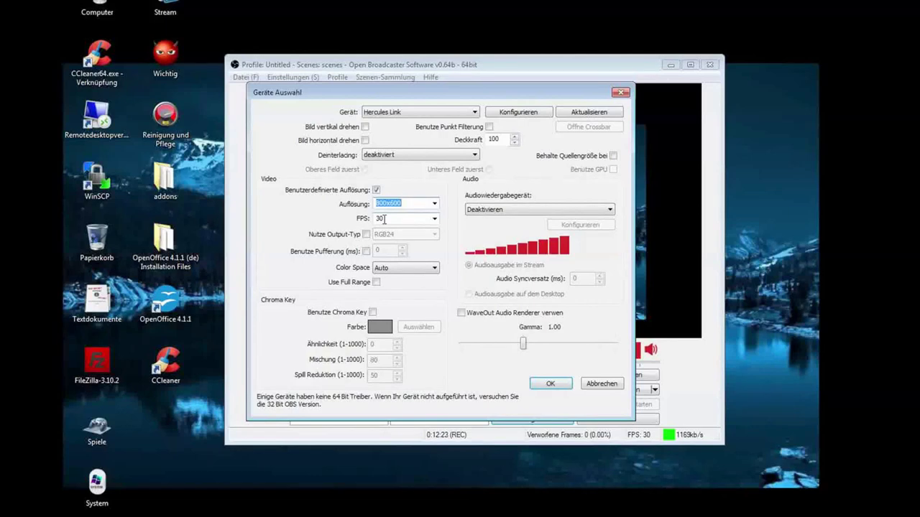
click(434, 219)
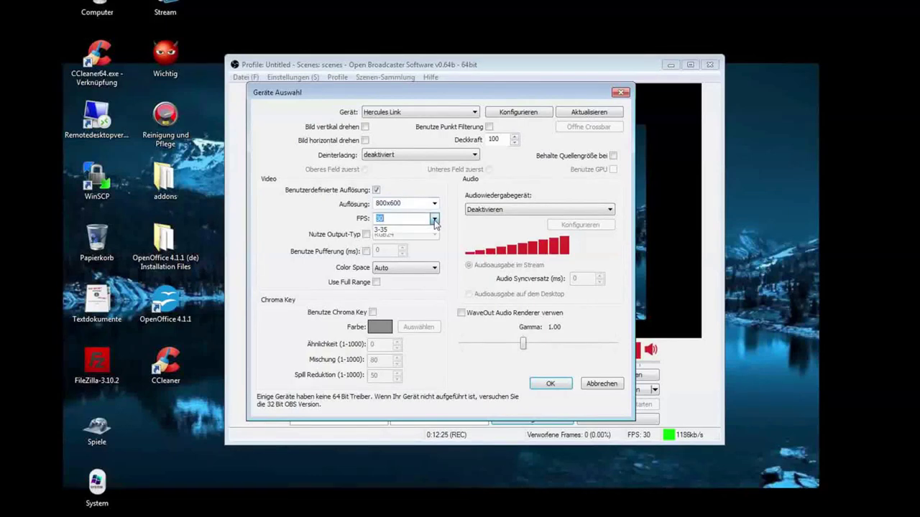
click(388, 219)
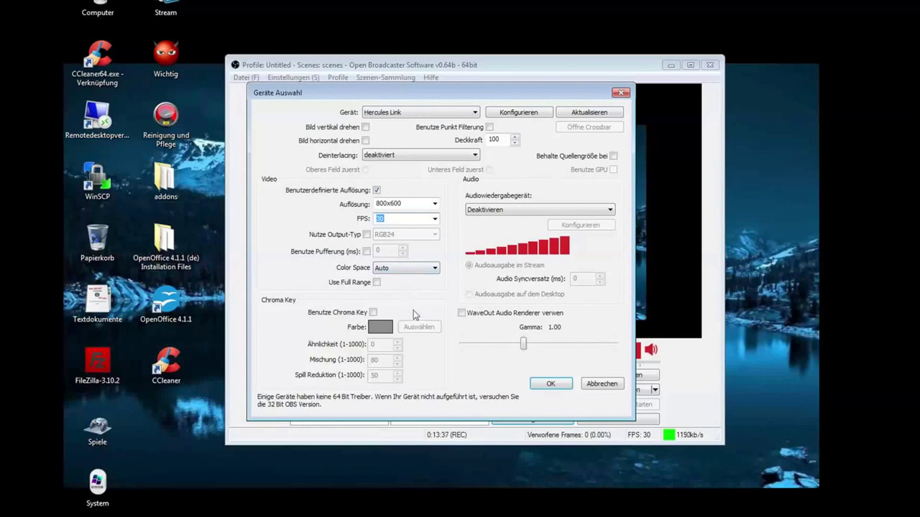
- Check the Color Space choices, keep Auto, and enable Use Full Range for the camera
click(403, 267)
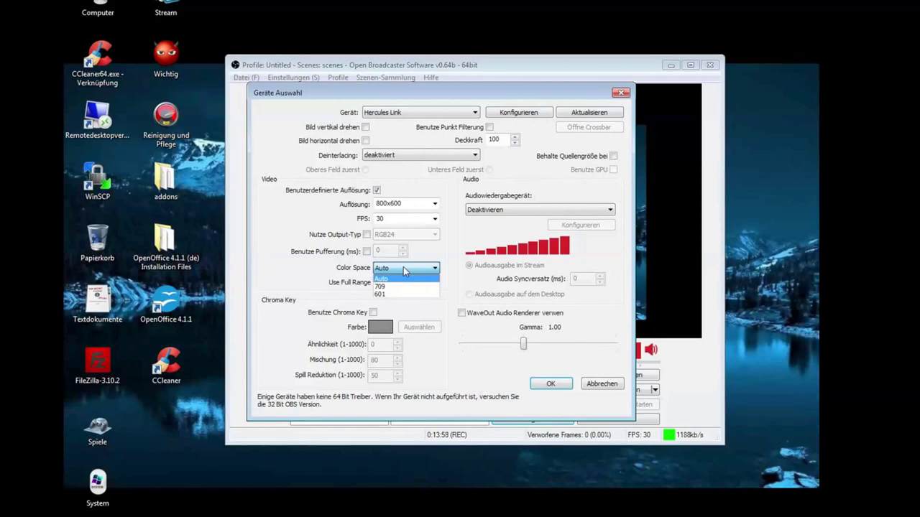
click(399, 272)
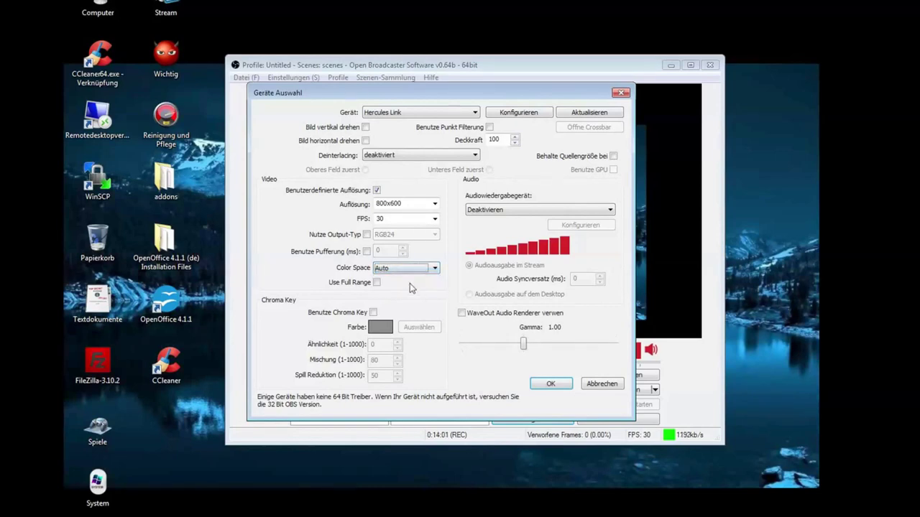
click(376, 282)
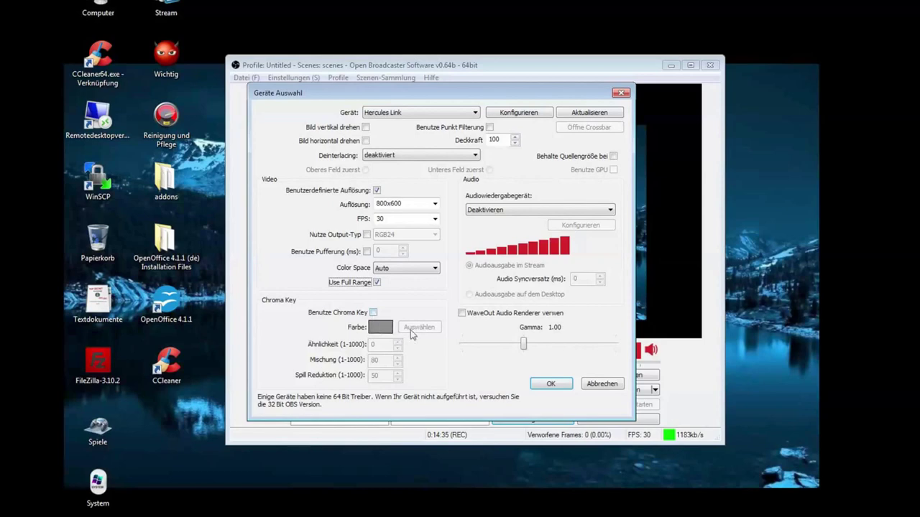
- Enable the camera's chroma key with black sampled from the screen as its colour, and confirm the device settings
click(374, 312)
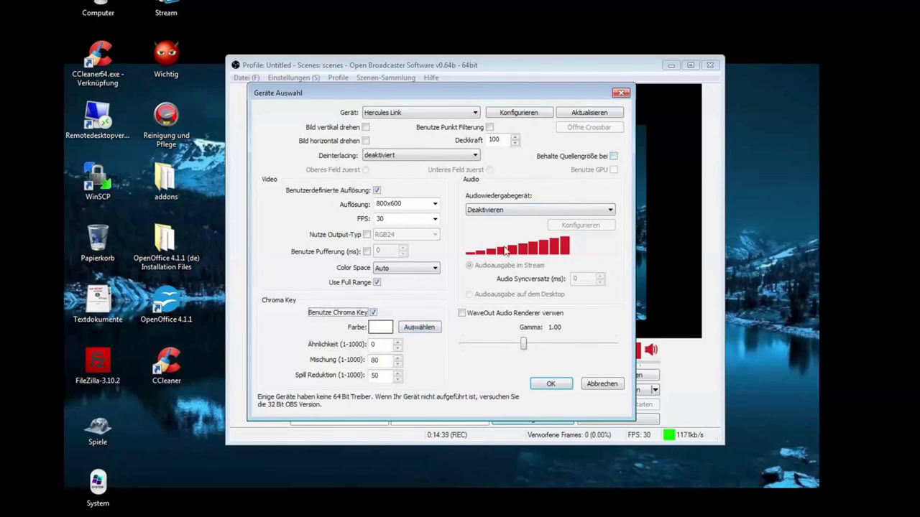
click(422, 328)
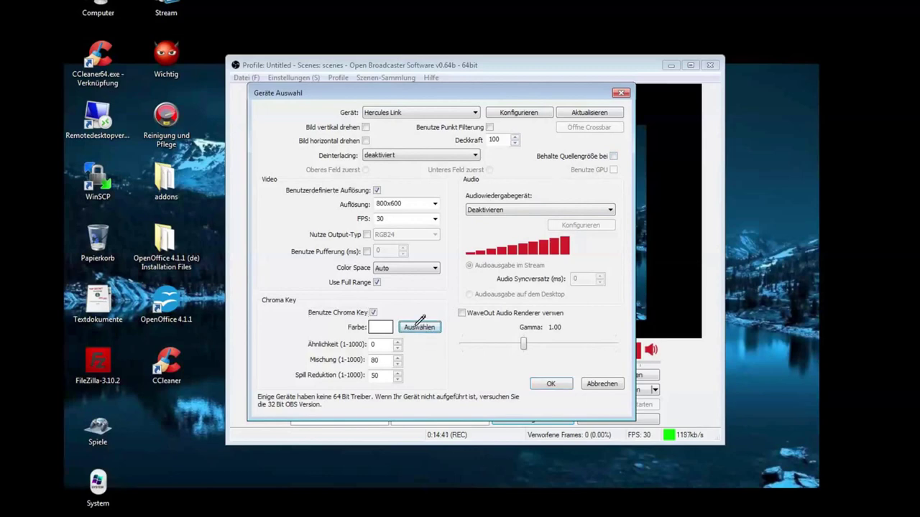
click(666, 294)
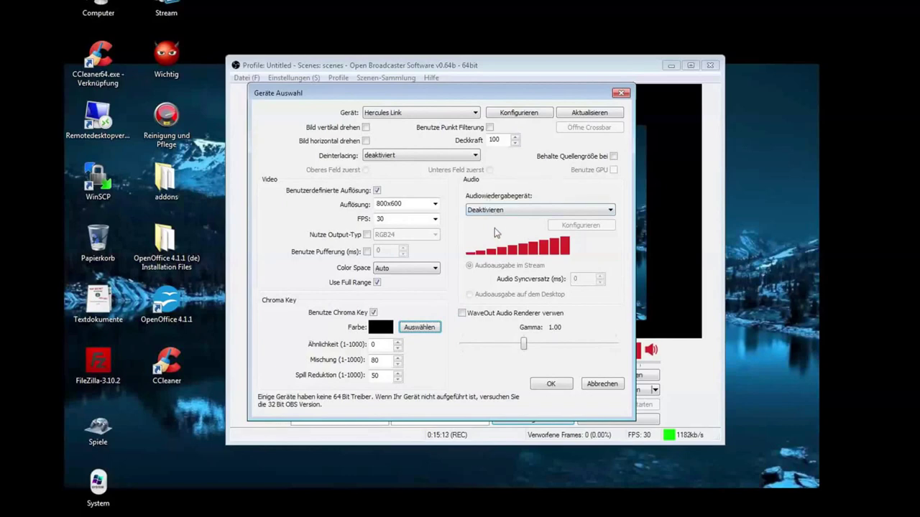
click(547, 384)
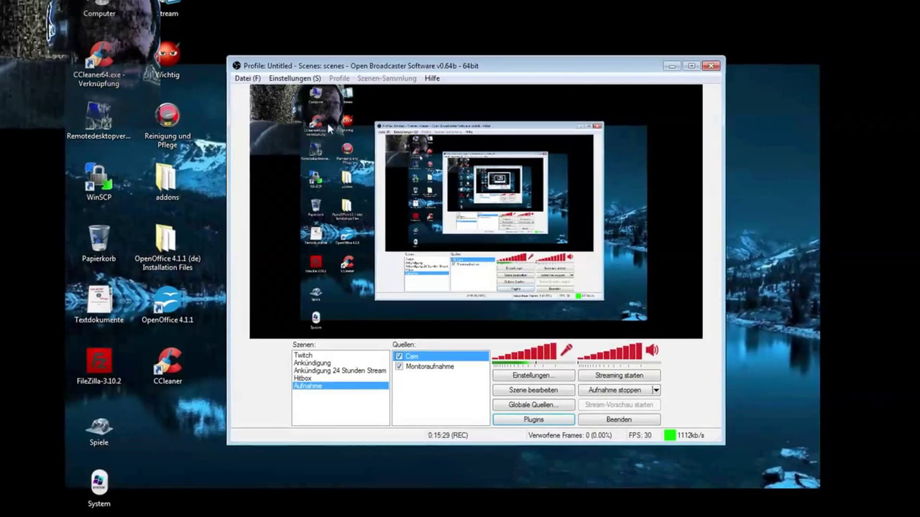
- Reopen the Cam source's settings, disable its chroma key, and confirm
right_click(422, 358)
click(467, 440)
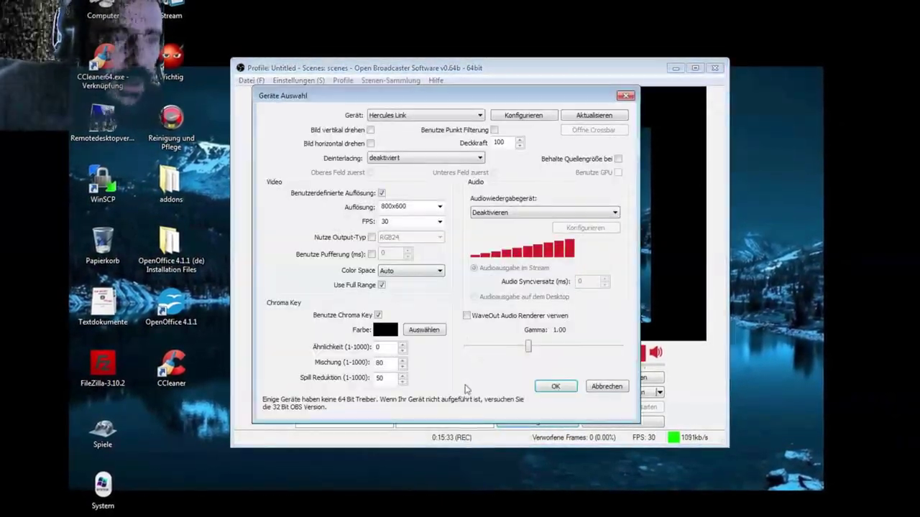
click(378, 315)
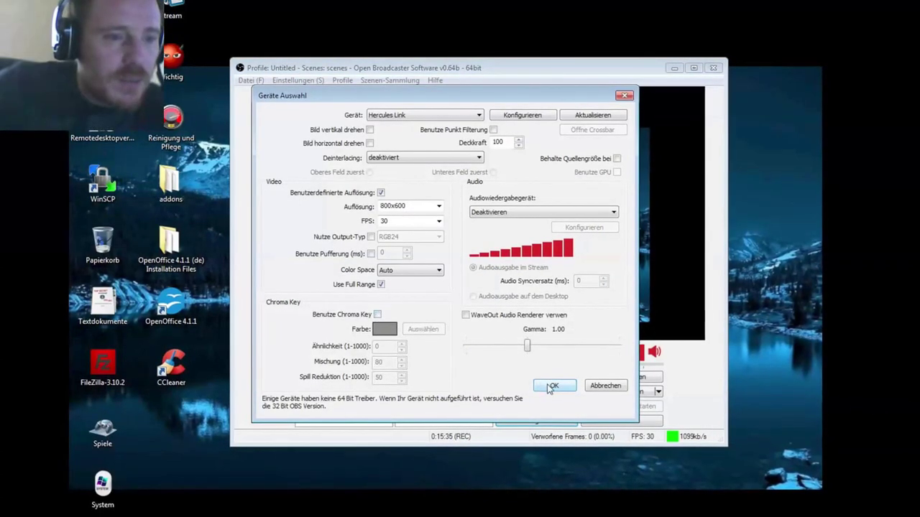
click(555, 386)
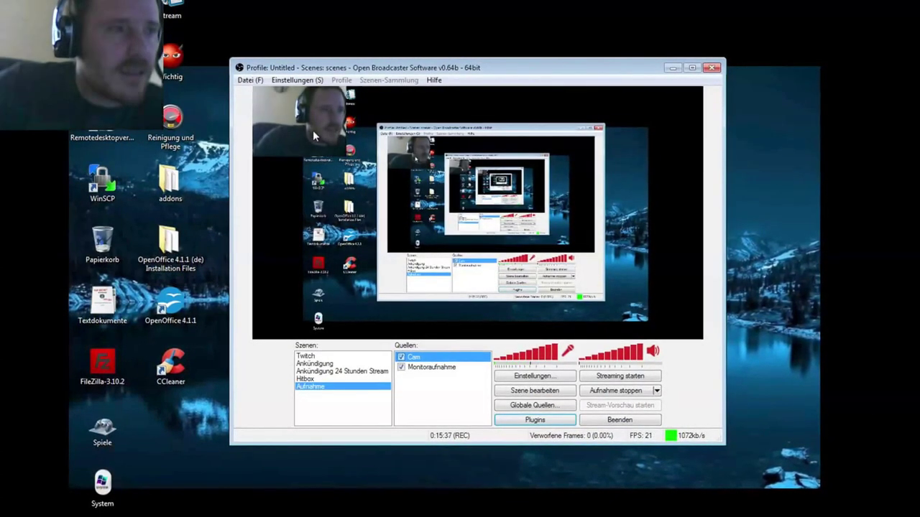
- In scene editing mode, move the Cam image to the scene's lower-left corner and shrink it to about half its size
click(527, 392)
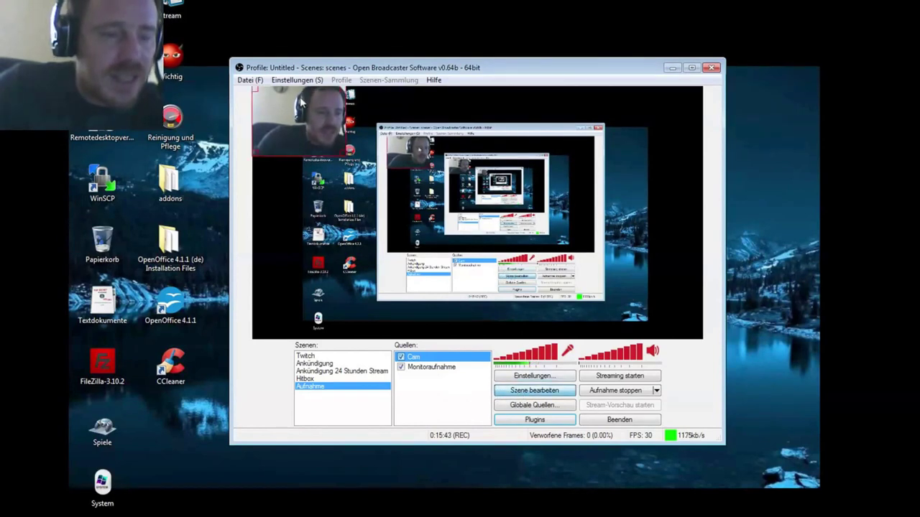
drag(437, 124, 303, 295)
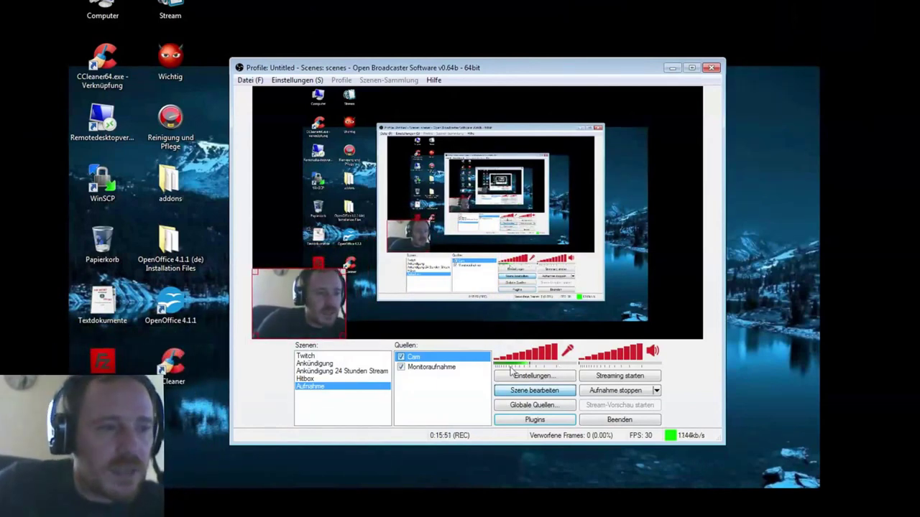
drag(349, 270, 294, 310)
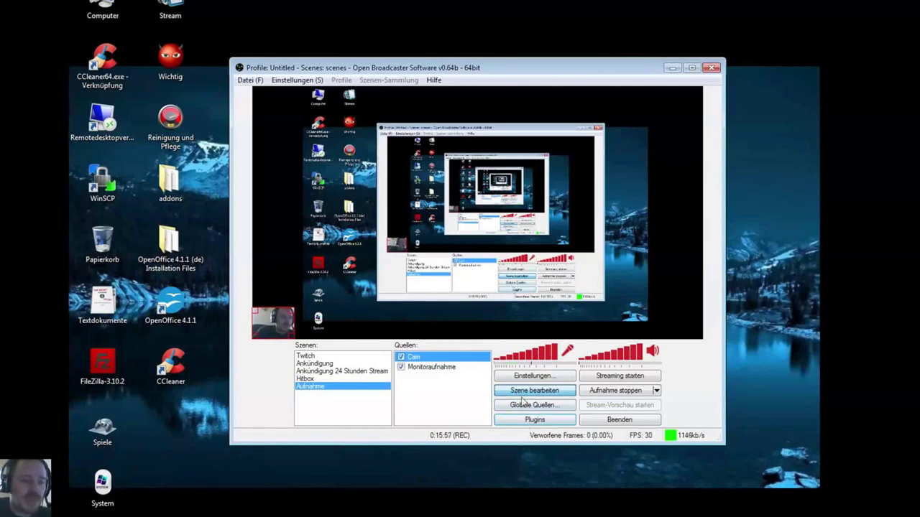
click(528, 395)
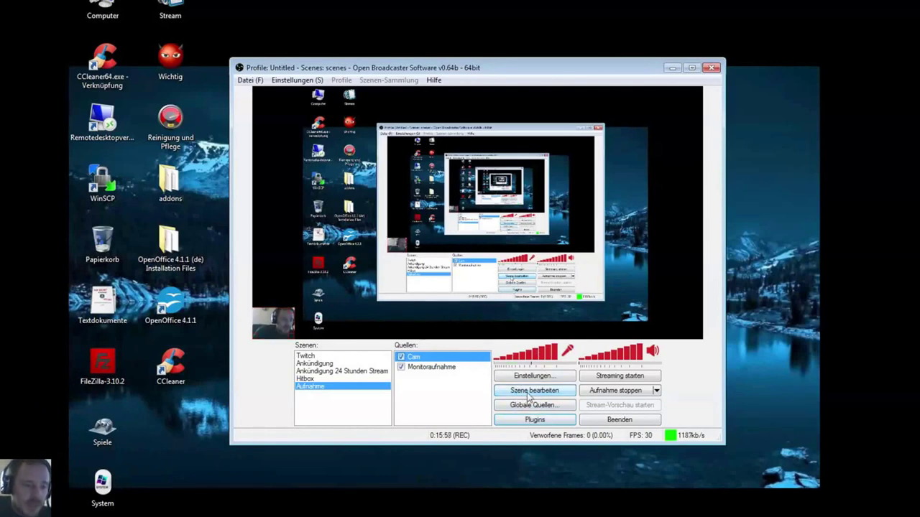
- Add a Text source named Test to the Aufnahme scene
right_click(444, 395)
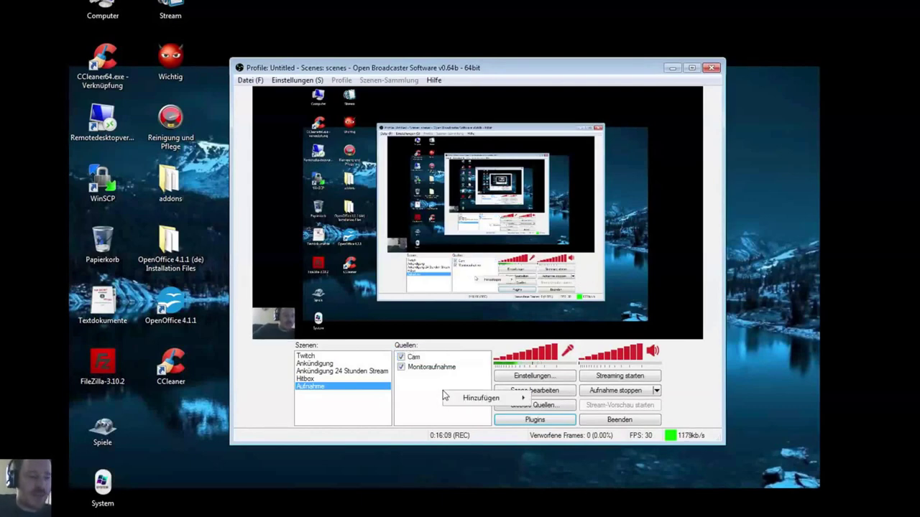
mouse_move(483, 401)
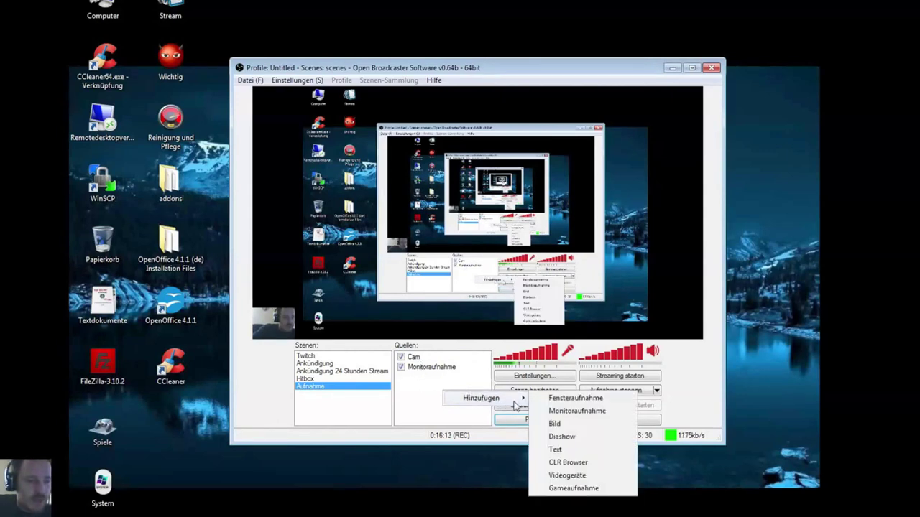
click(555, 449)
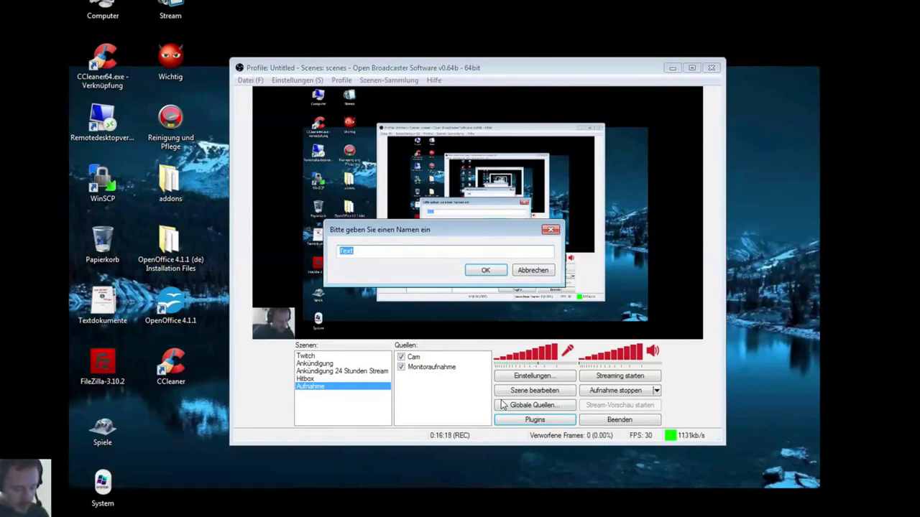
text(Test)
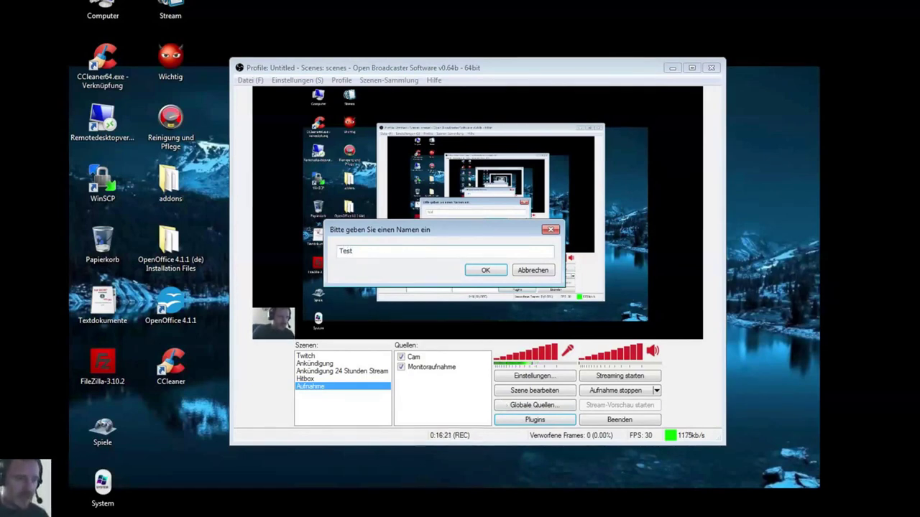
key(Return)
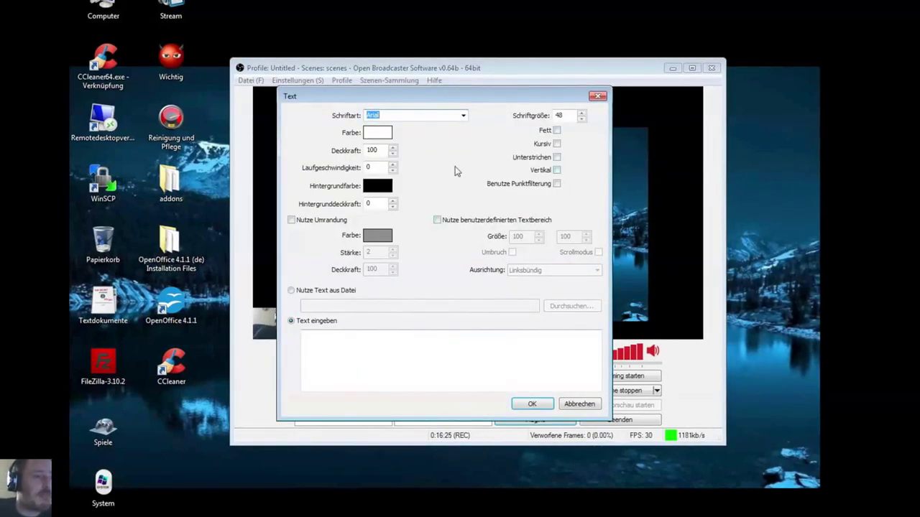
- Set the text's font to Comic Sans MS and enable an outline coloured cyan
click(462, 115)
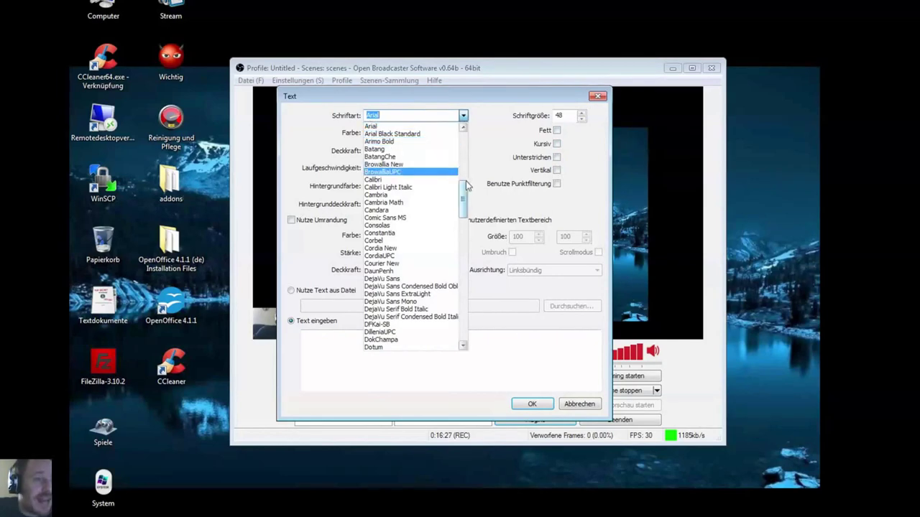
click(400, 219)
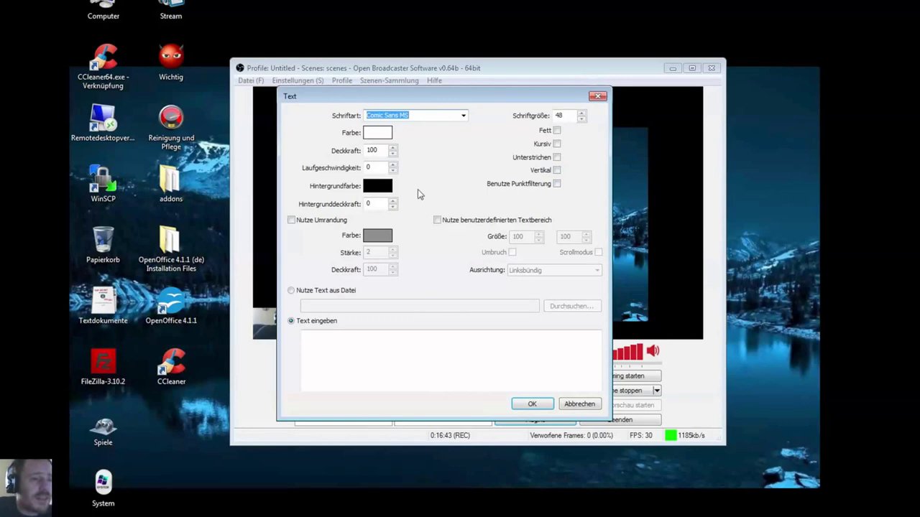
click(291, 220)
click(377, 237)
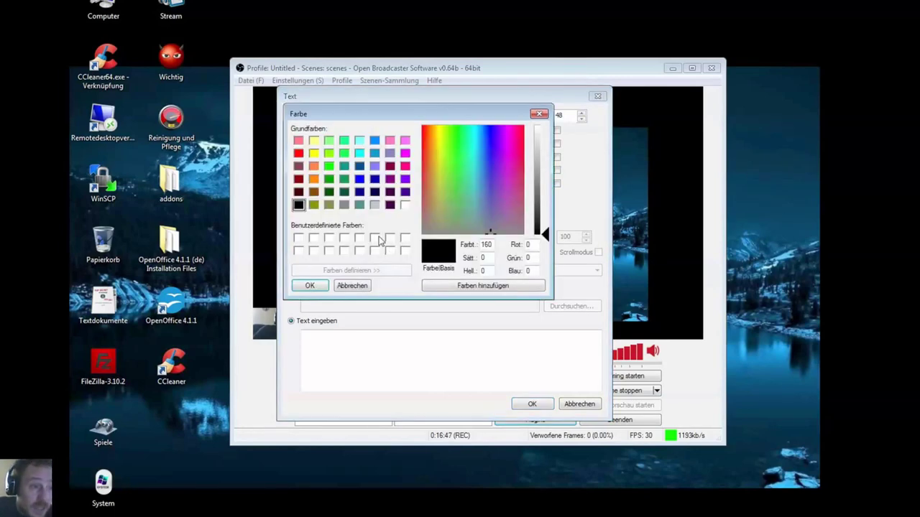
click(359, 153)
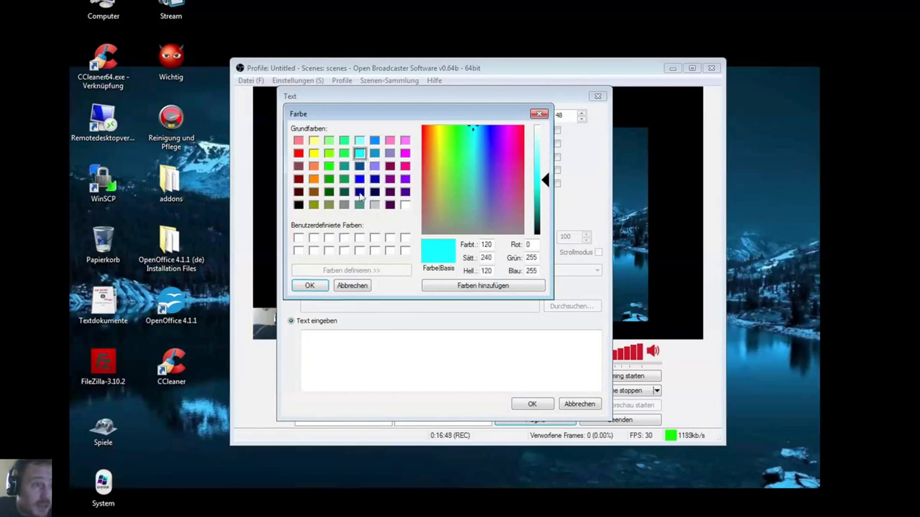
click(315, 288)
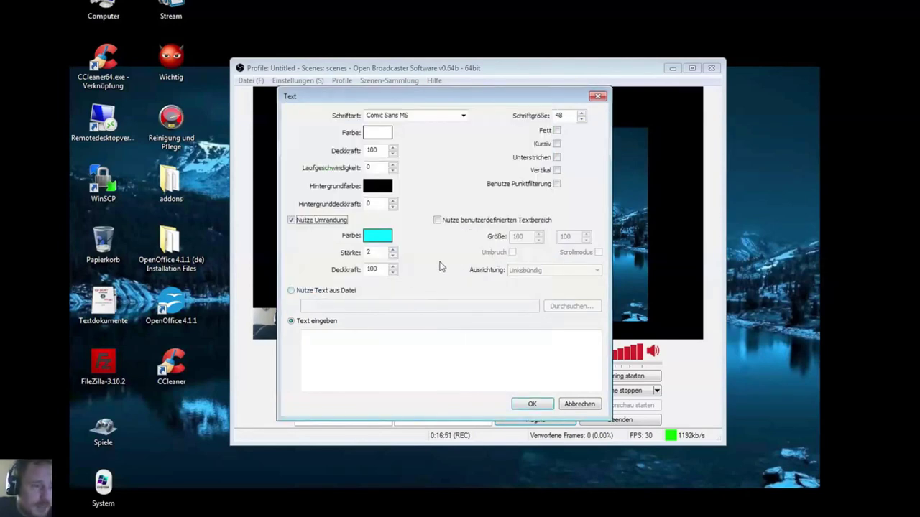
- Enter "Dies ist ein Test" as the content of the text source
click(309, 343)
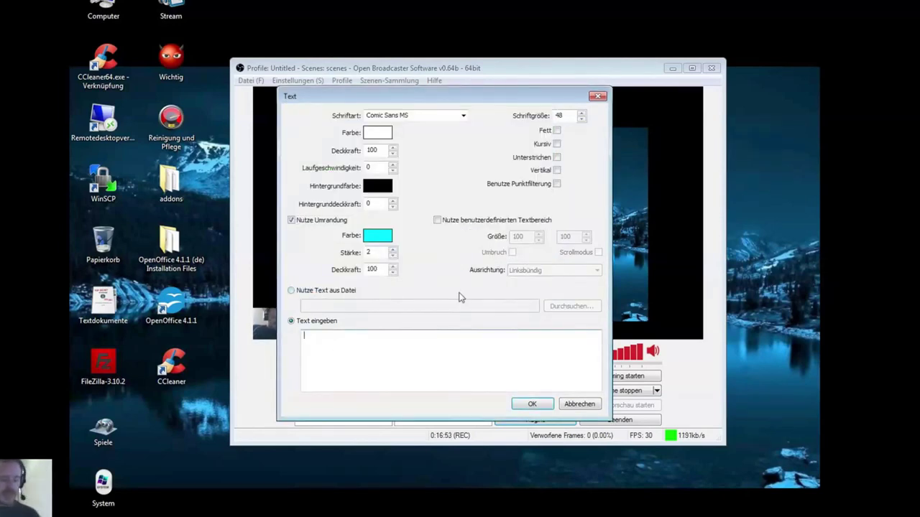
text(Dies )
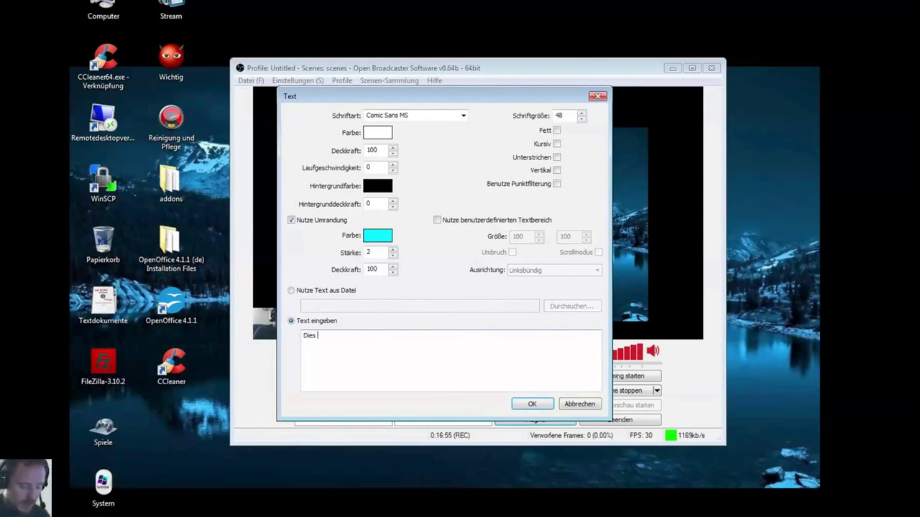
text(ist euin)
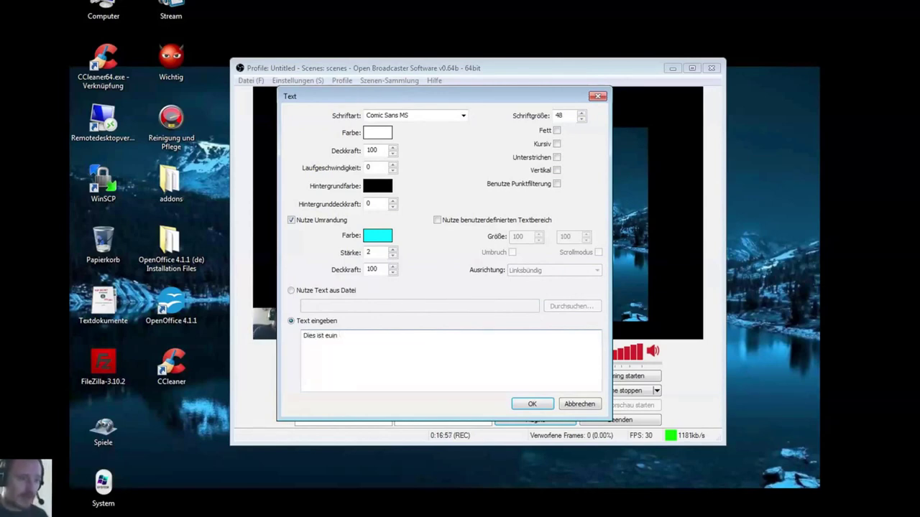
key(BackSpace)
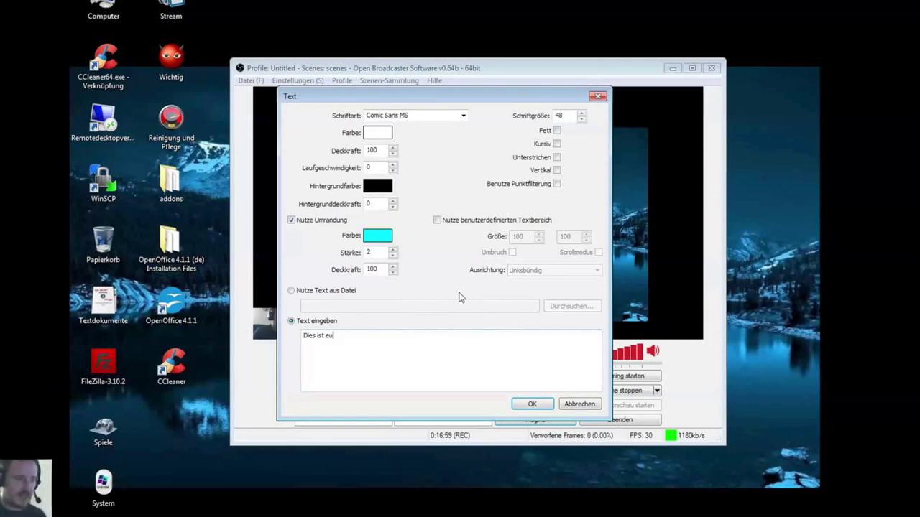
key(BackSpace)
text(in Test)
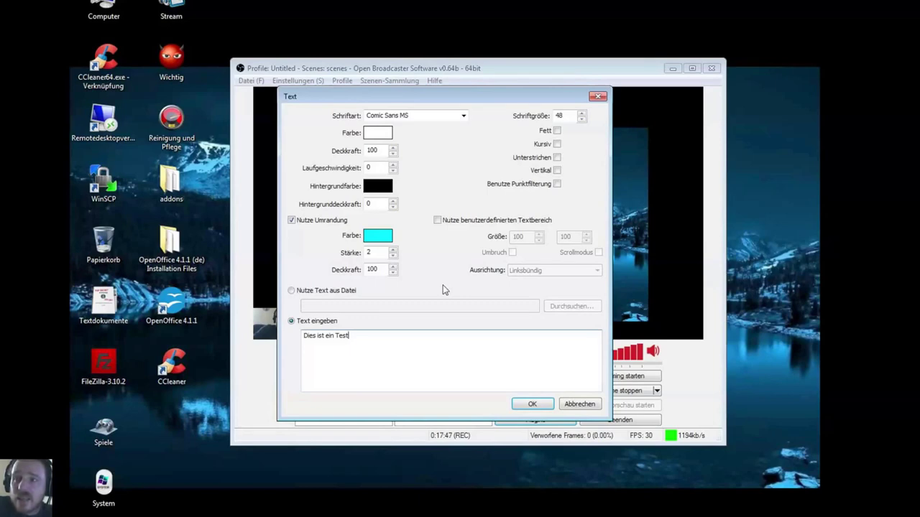
- Try the option to use text from a file, browse the Dokumente library, and return to direct text entry
click(291, 291)
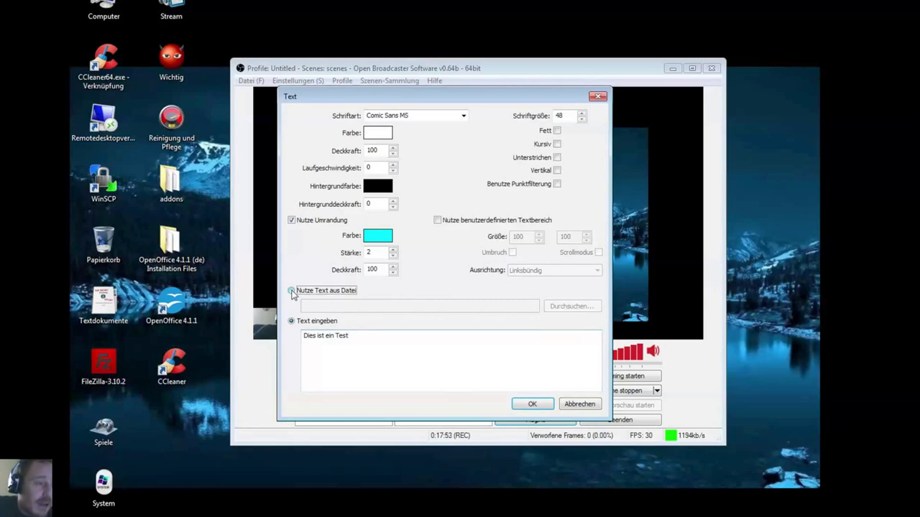
click(574, 307)
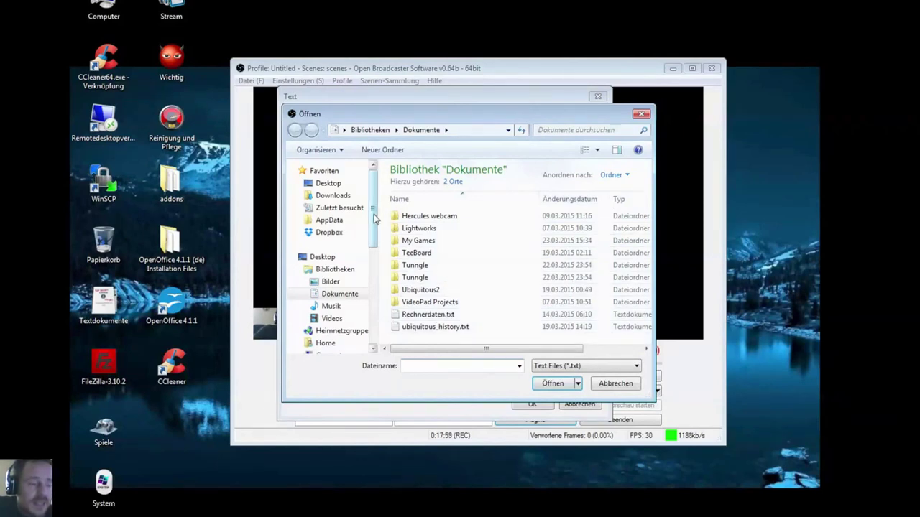
scroll(374, 219, down, 2)
scroll(374, 219, up, 2)
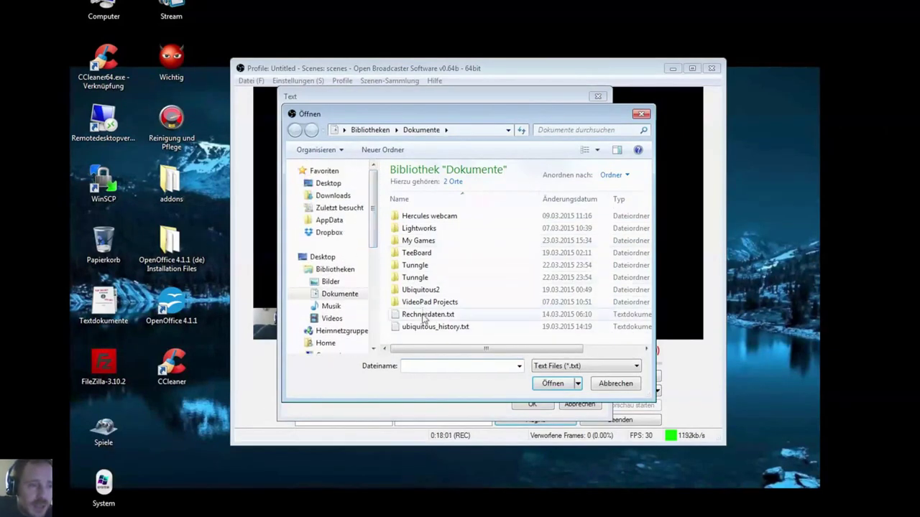
click(616, 384)
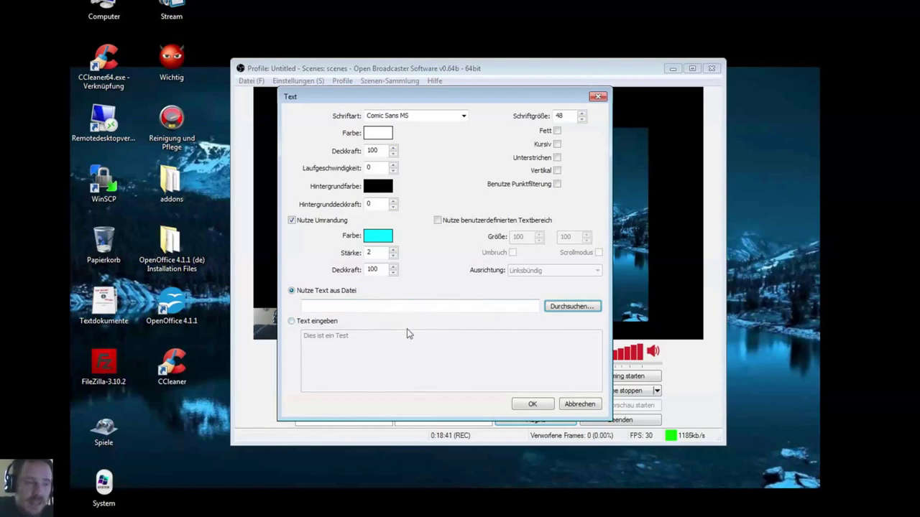
click(294, 322)
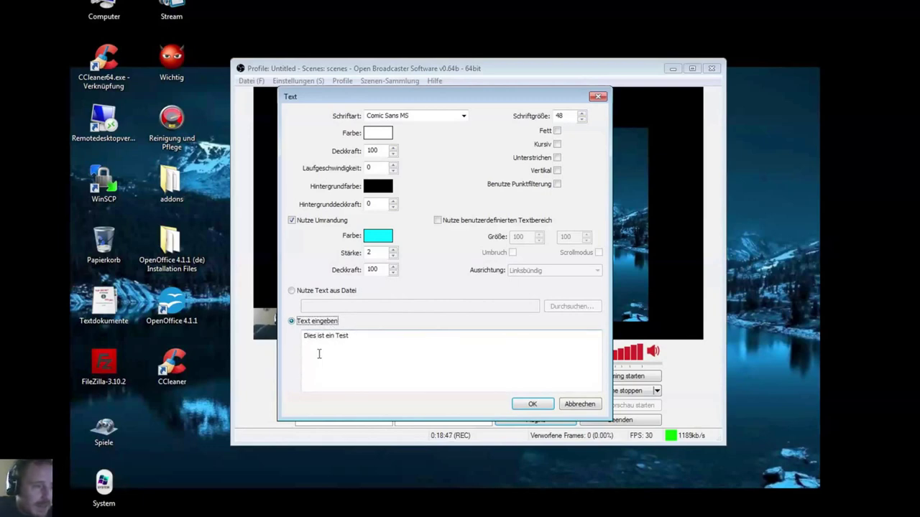
- Confirm the text settings, then move the text to the upper middle of the scene and enlarge it in scene editing mode
click(525, 405)
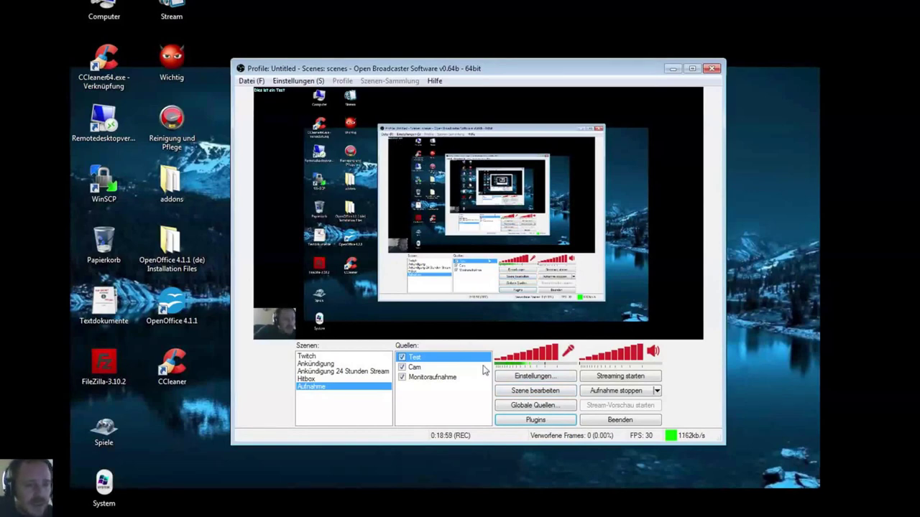
click(535, 390)
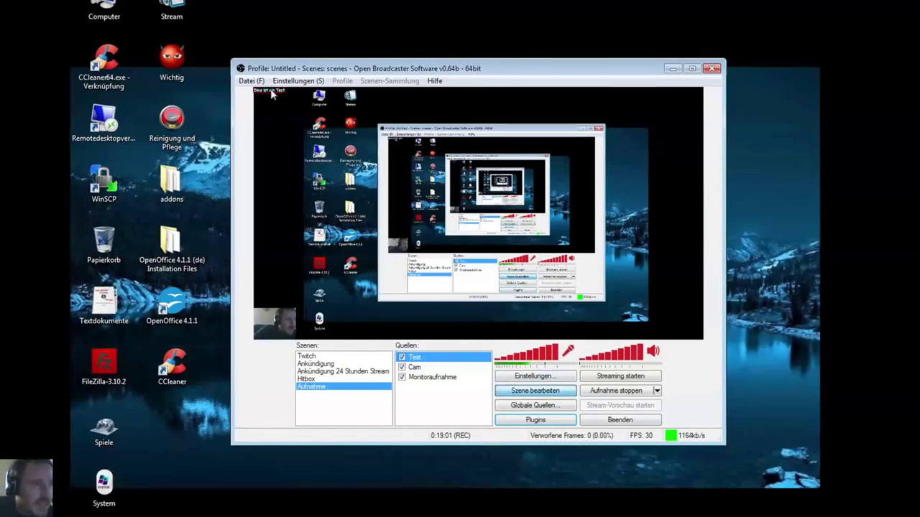
drag(271, 94, 488, 123)
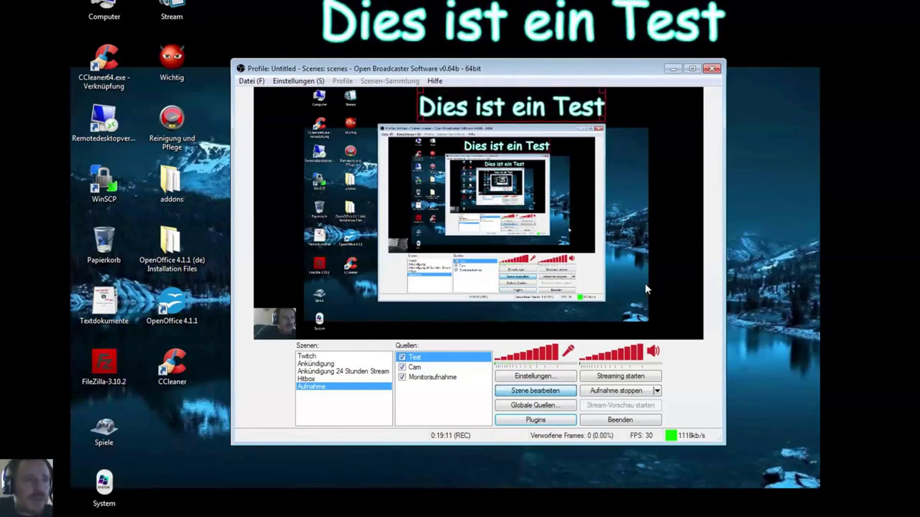
click(533, 392)
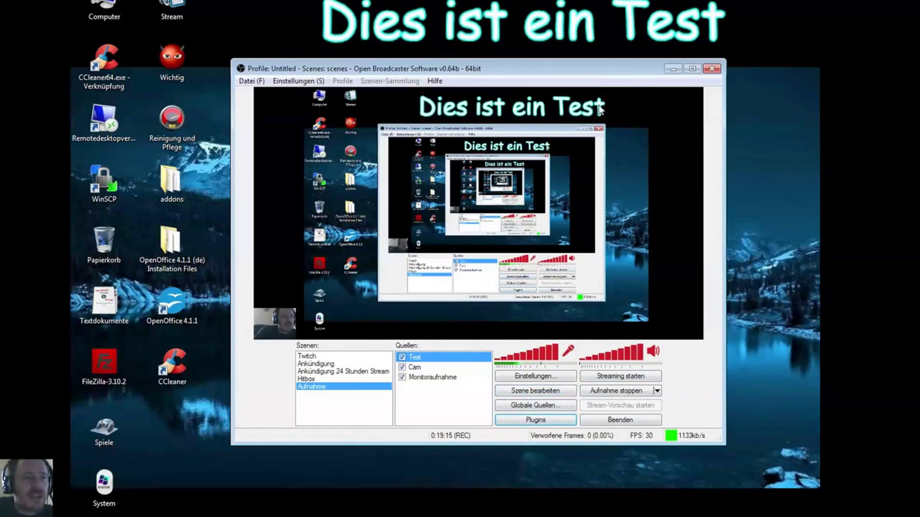
- Reopen the Test source's properties, set its scroll speed to 50, and confirm
right_click(415, 362)
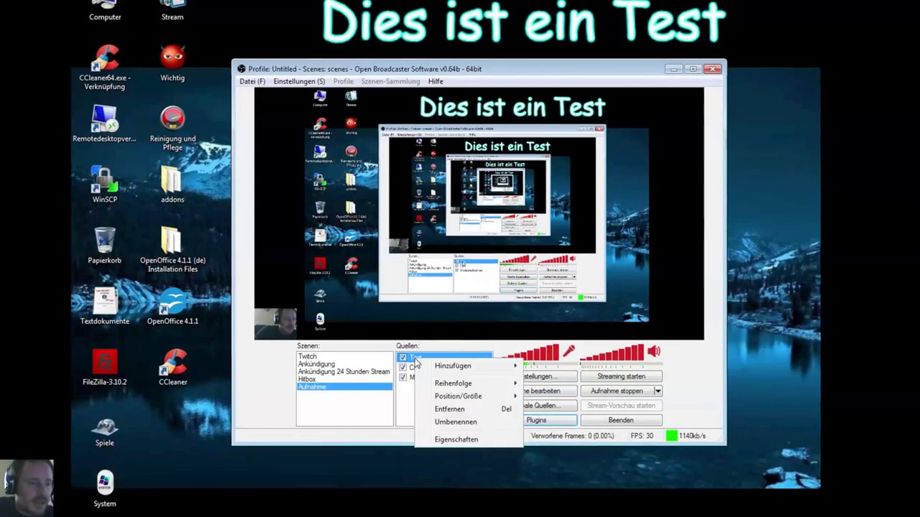
click(454, 439)
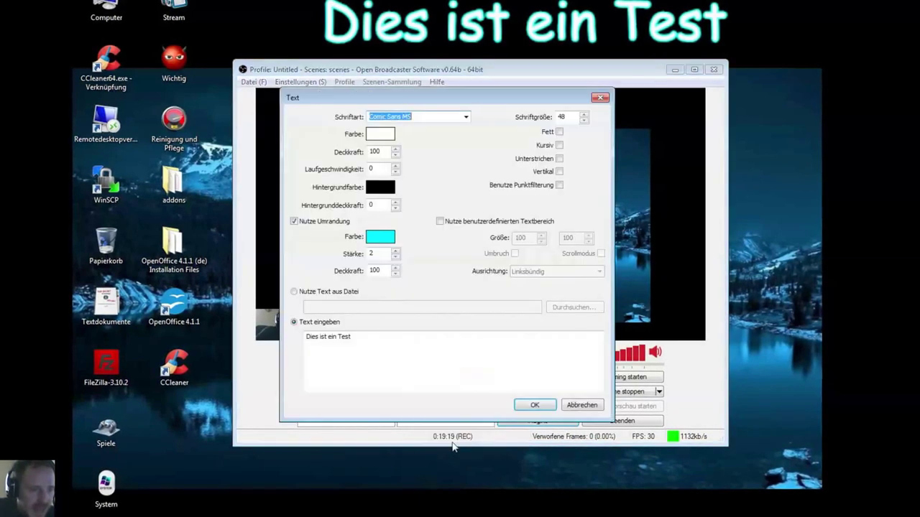
double_click(377, 168)
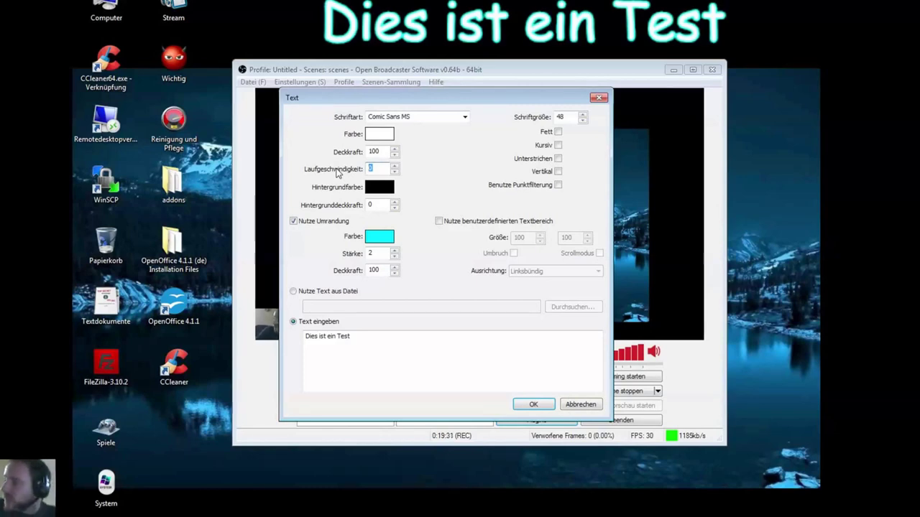
text(50)
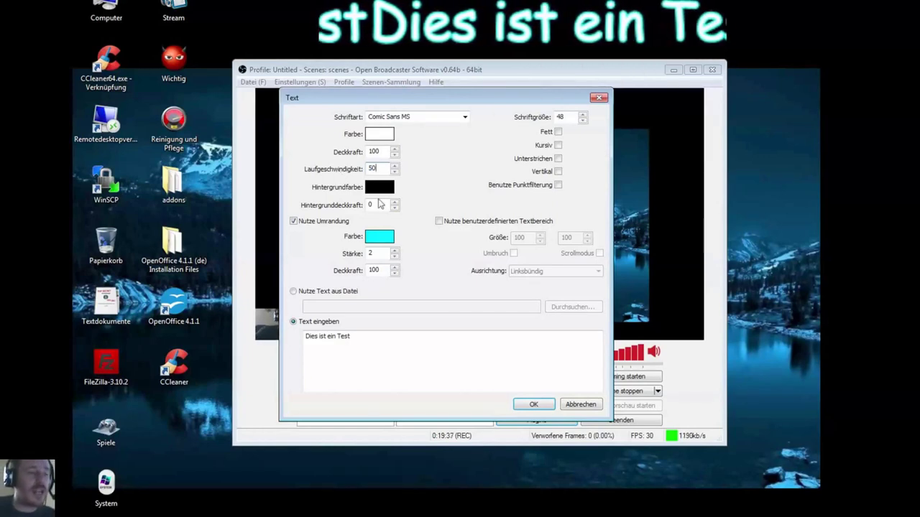
click(528, 407)
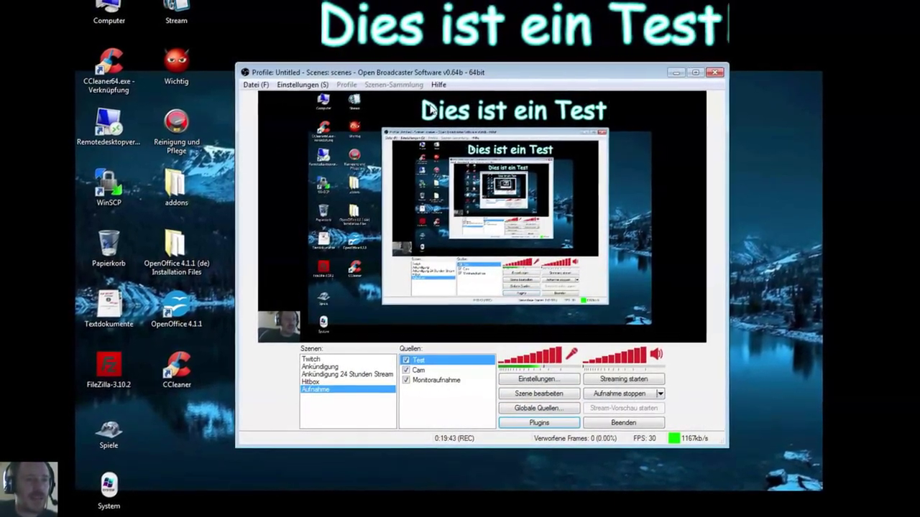
- Add a long run of trailing spaces after "Dies ist ein Test" in the Test source's text and confirm
right_click(420, 361)
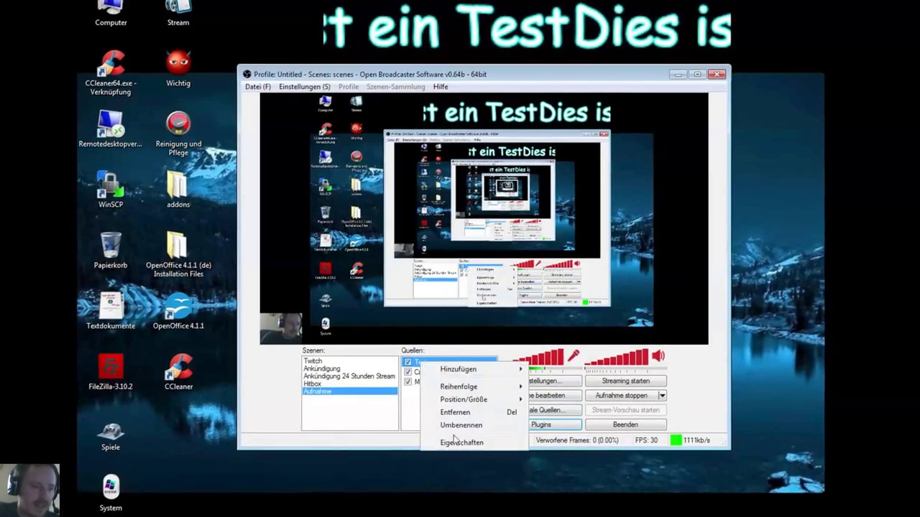
click(460, 442)
click(484, 349)
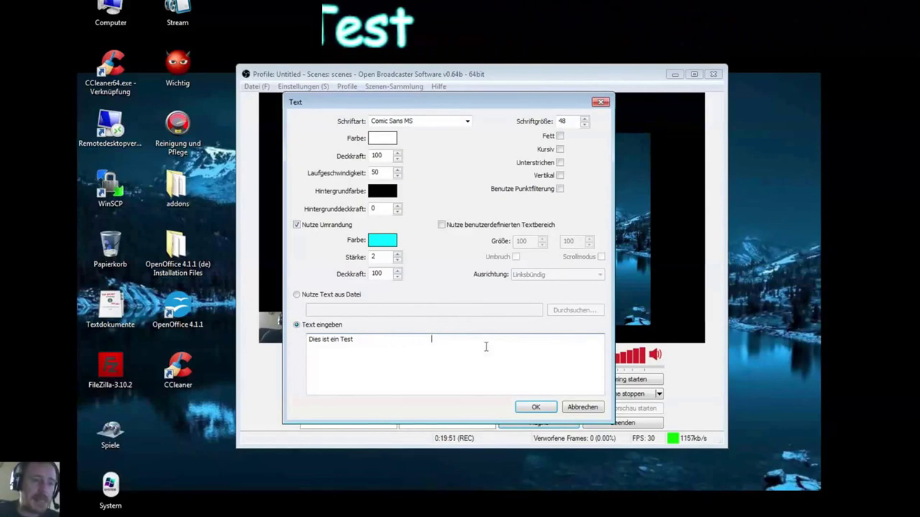
click(535, 406)
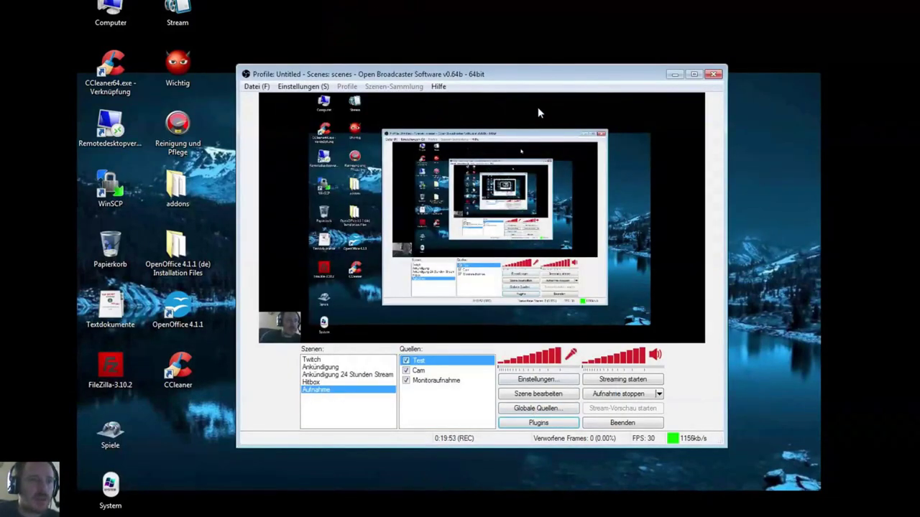
- In scene editing mode, fit the scrolling text across the full width of the scene's upper edge and deselect it
click(538, 393)
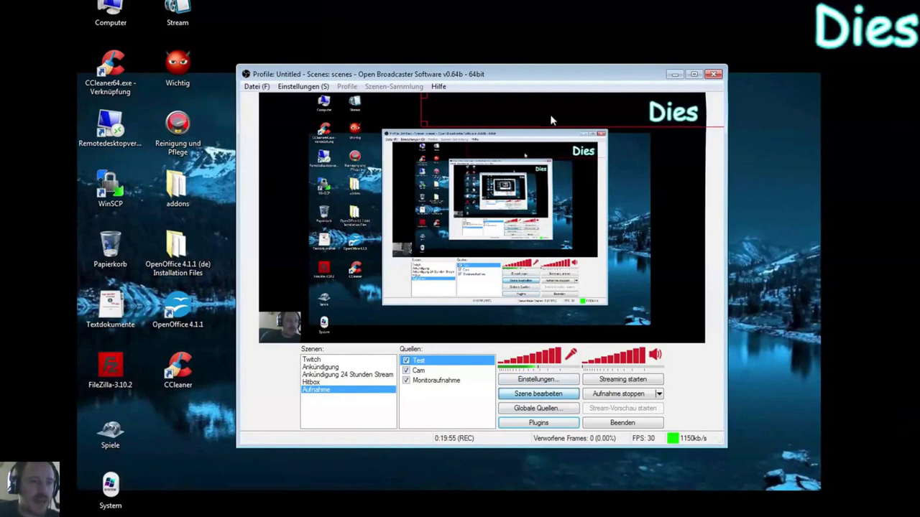
drag(551, 117, 372, 124)
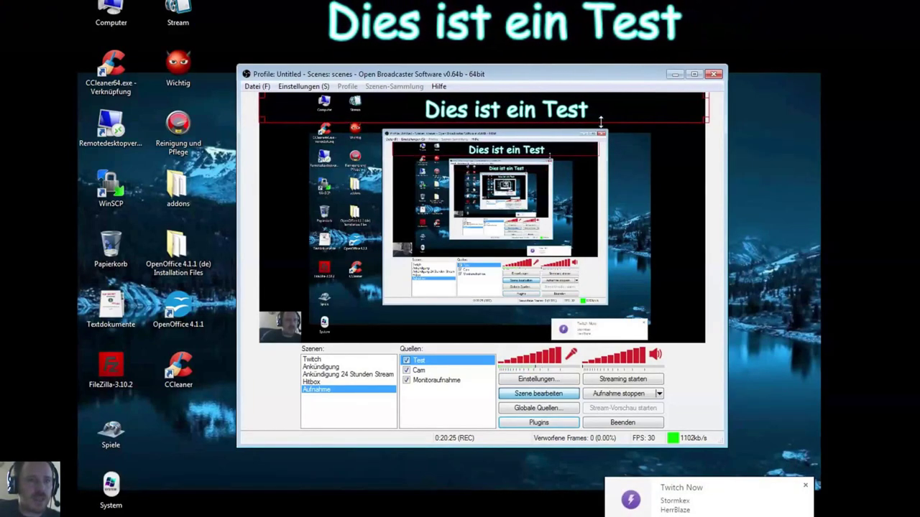
click(457, 410)
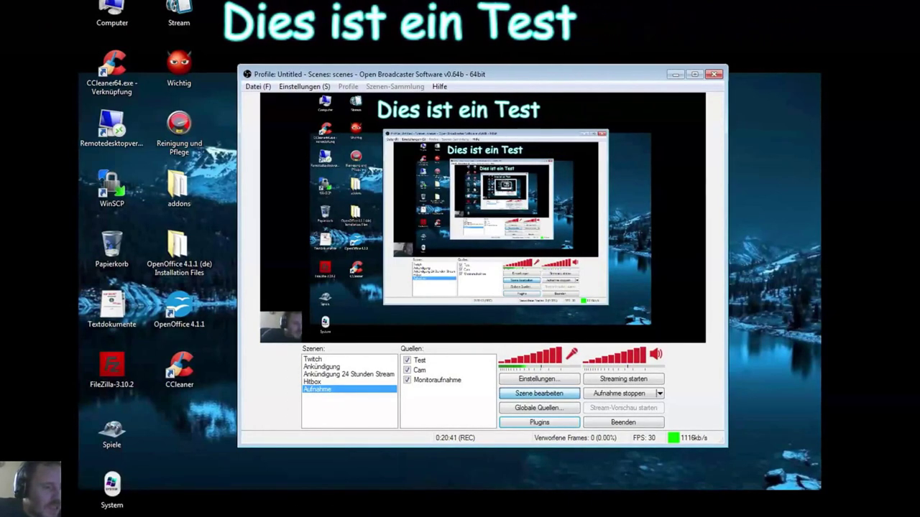
- Switch to the TwitchAlerts website in the browser, launch its dashboard, and examine the follower chart and recent events
key(alt+Tab)
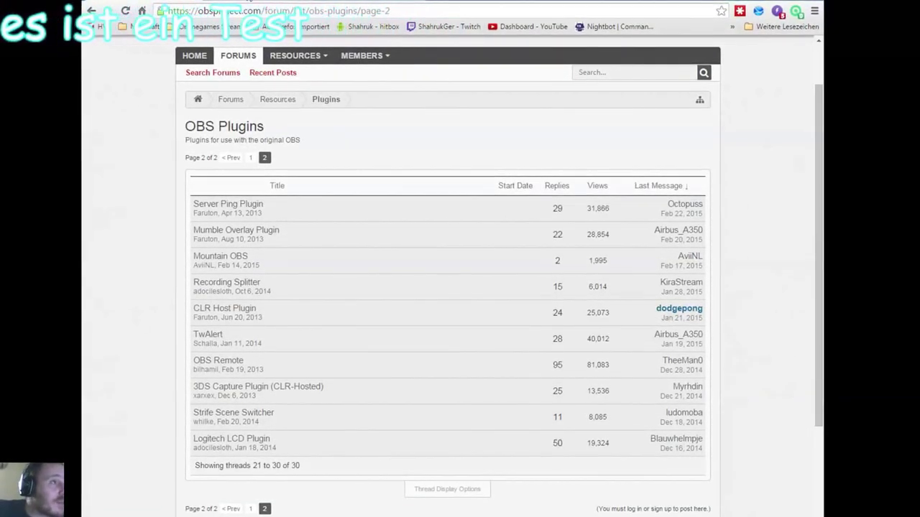
key(ctrl+Tab)
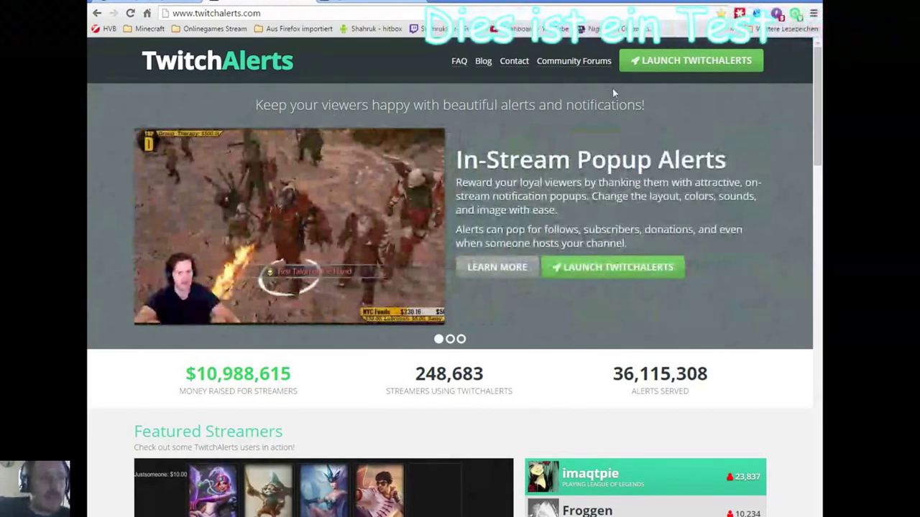
click(661, 63)
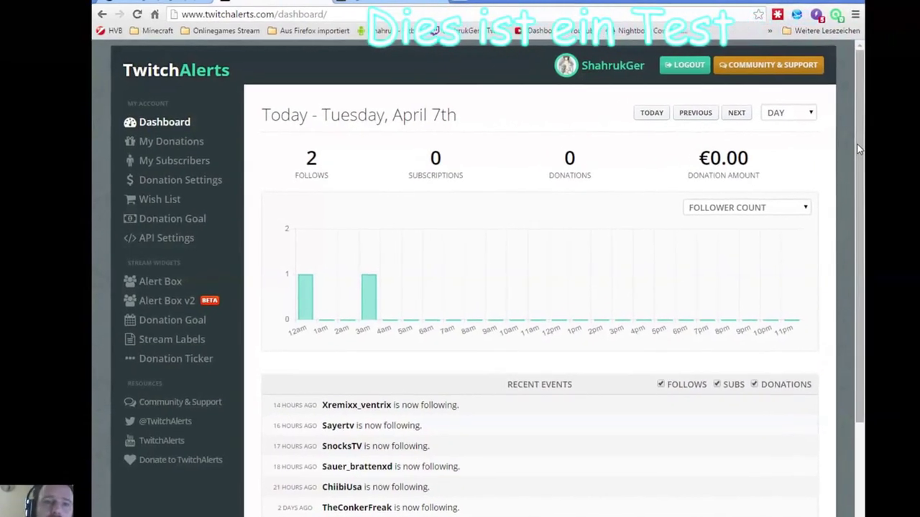
scroll(872, 146, down, 4)
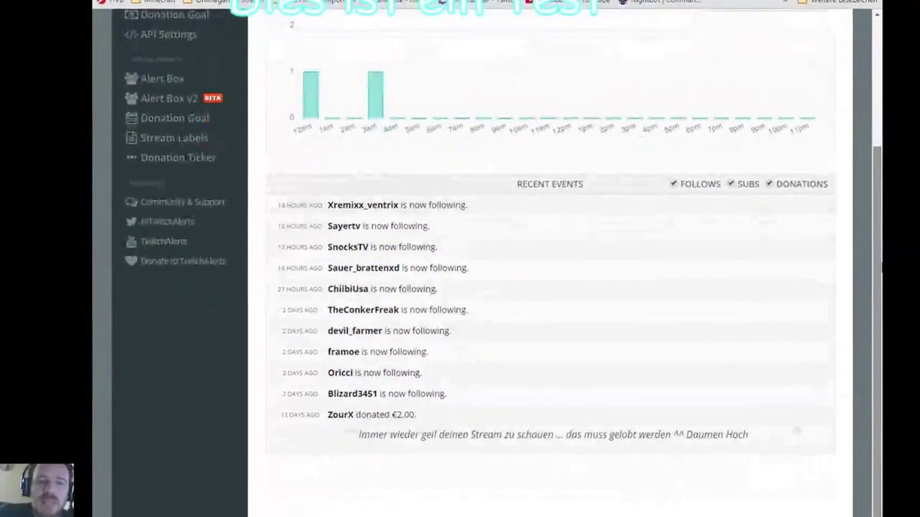
scroll(873, 145, up, 4)
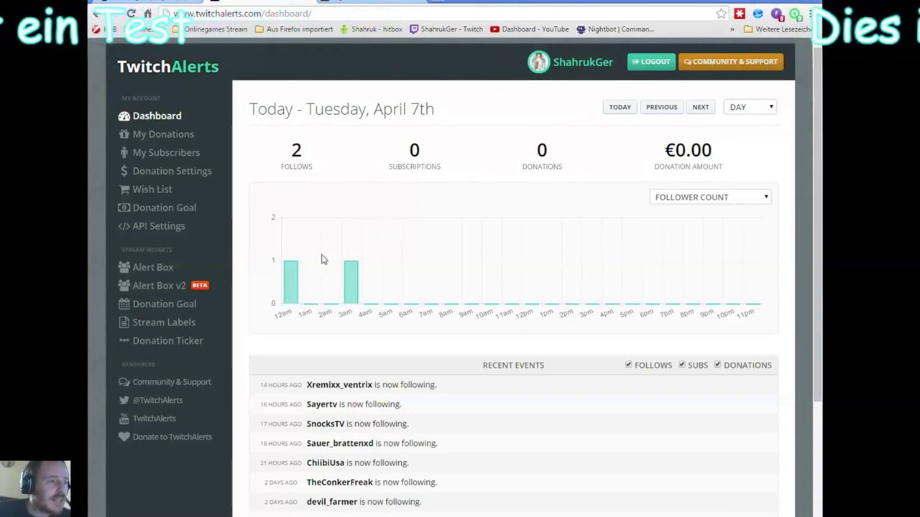
mouse_move(290, 294)
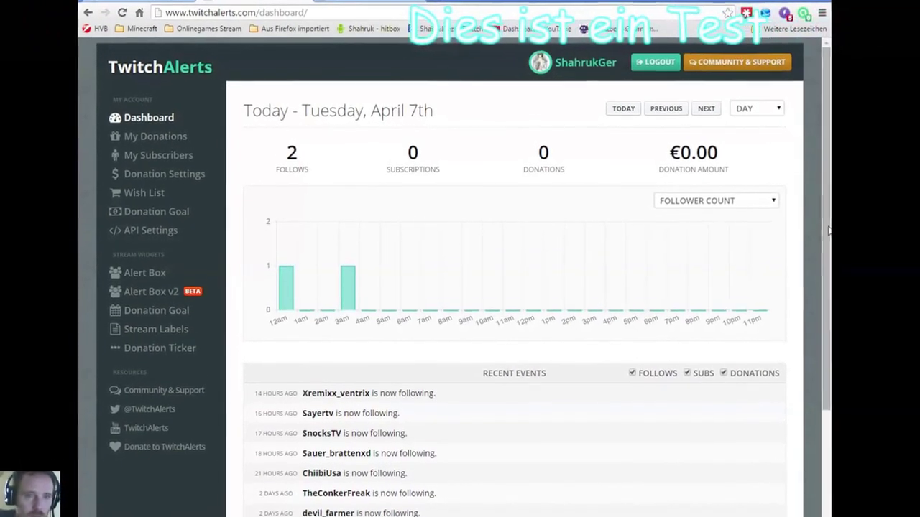
scroll(829, 230, down, 3)
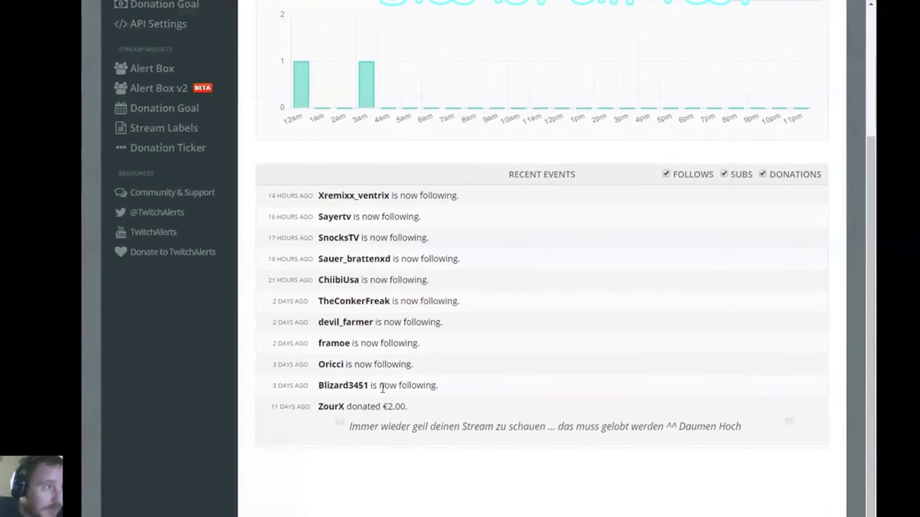
scroll(370, 417, up, 3)
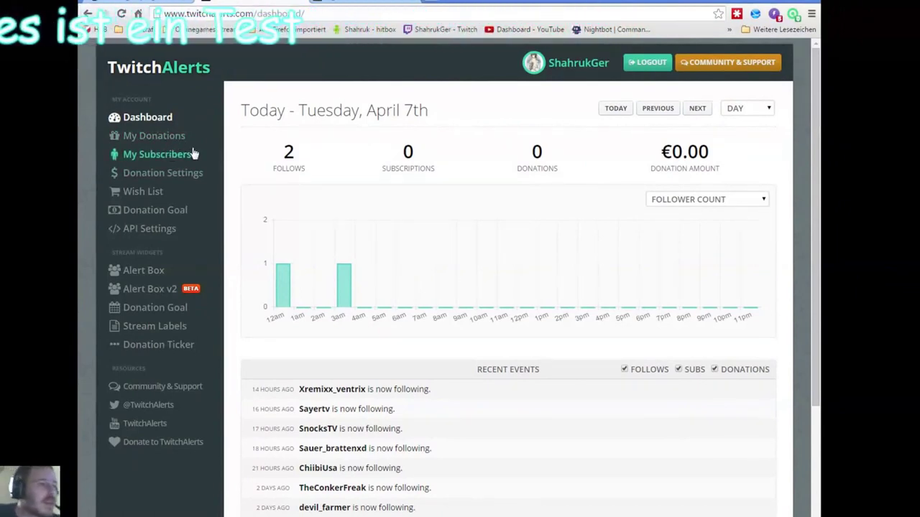
- Examine the donation settings, including currency, minimum amount, donation page and profanity filter options, and the wish list page with its setup information
click(138, 176)
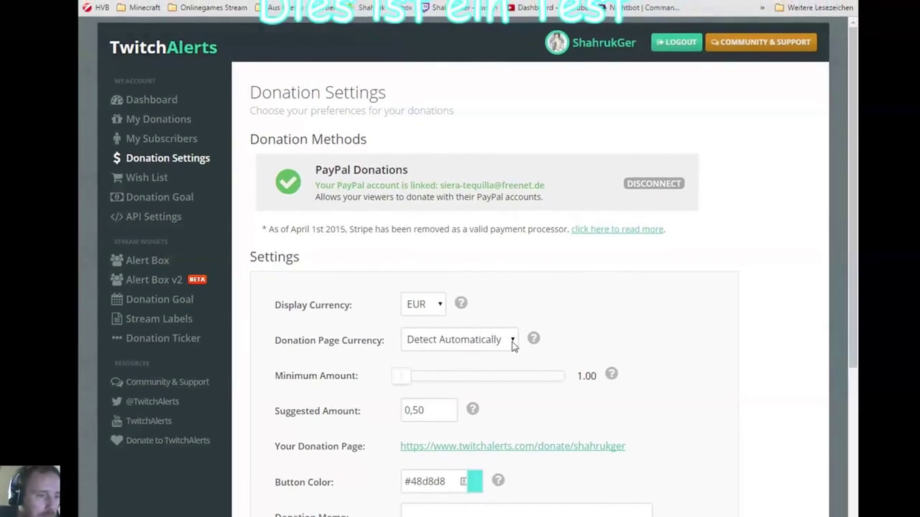
scroll(632, 360, down, 1)
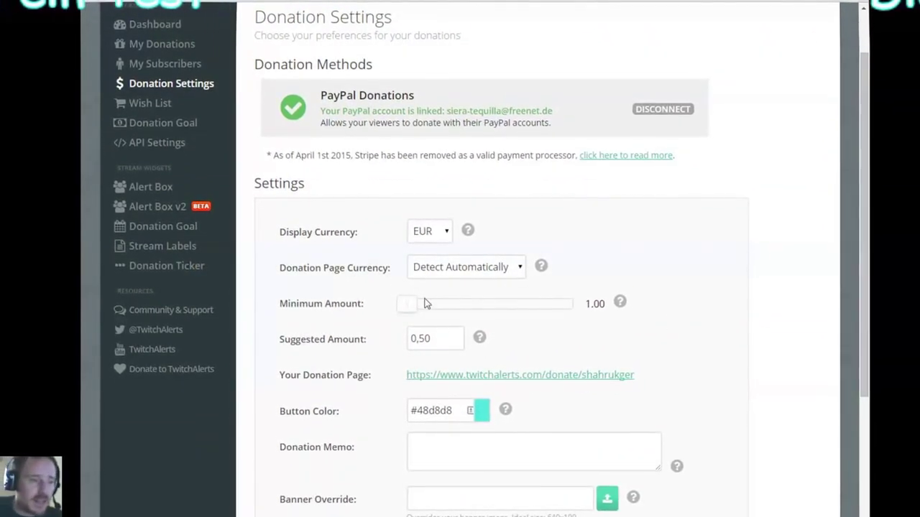
drag(407, 306, 466, 309)
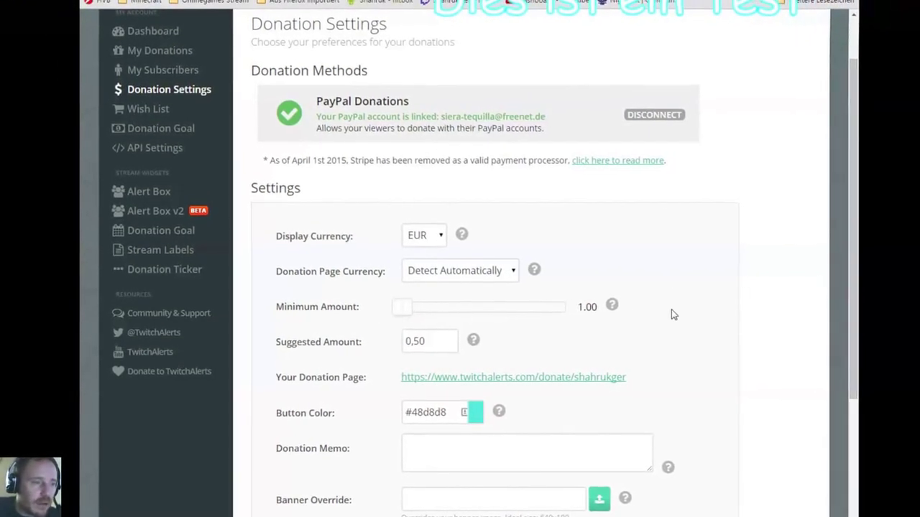
scroll(691, 325, down, 1)
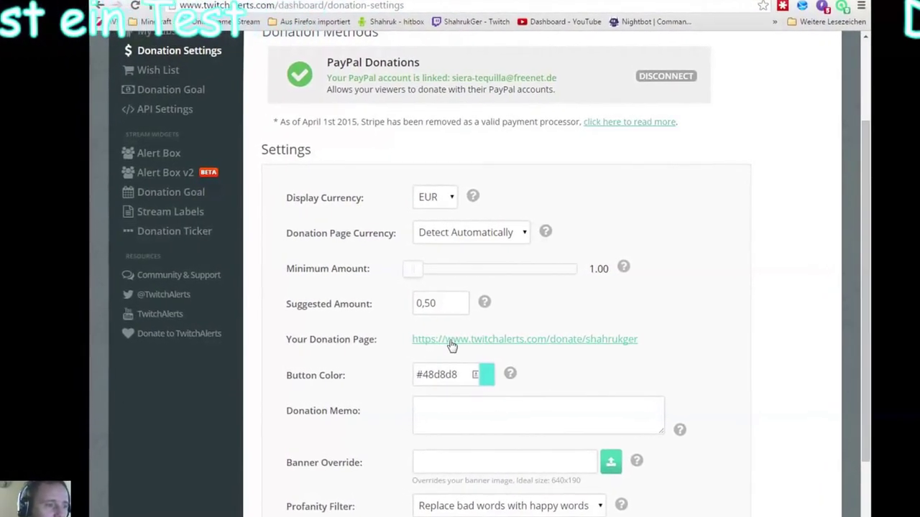
click(439, 342)
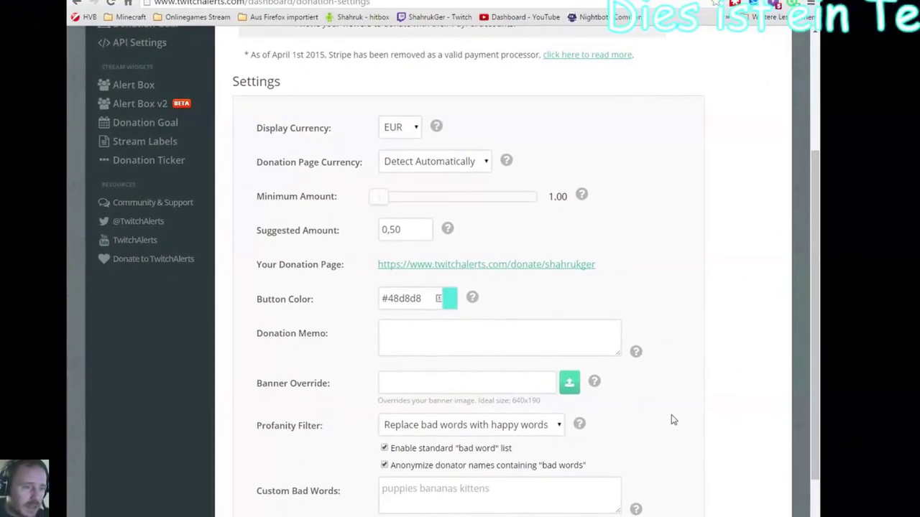
click(559, 426)
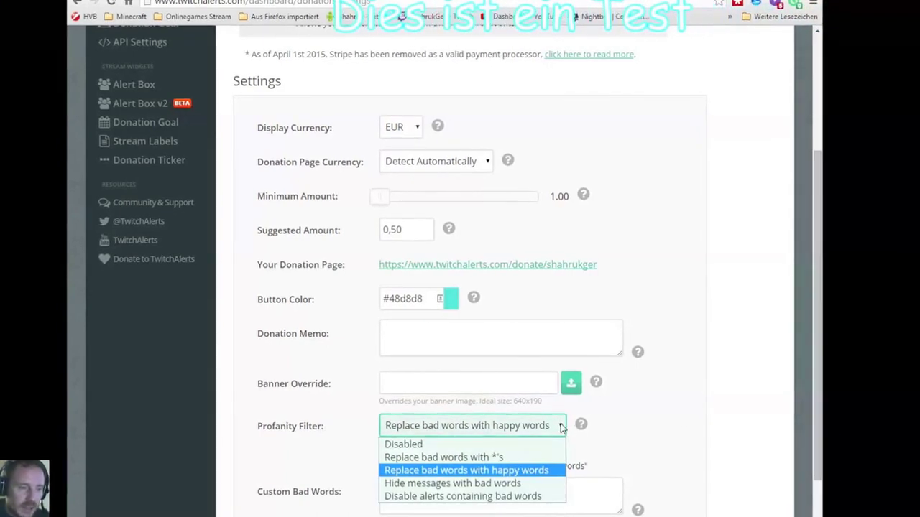
click(646, 425)
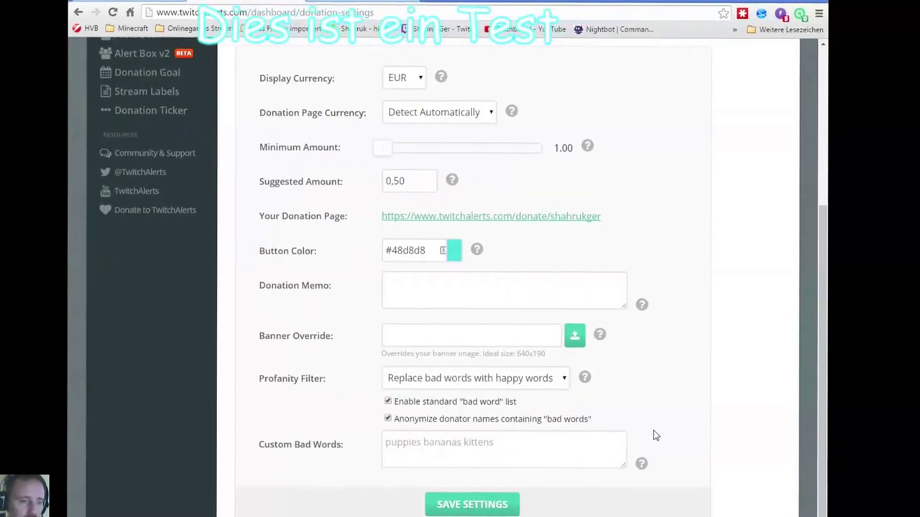
scroll(652, 431, up, 5)
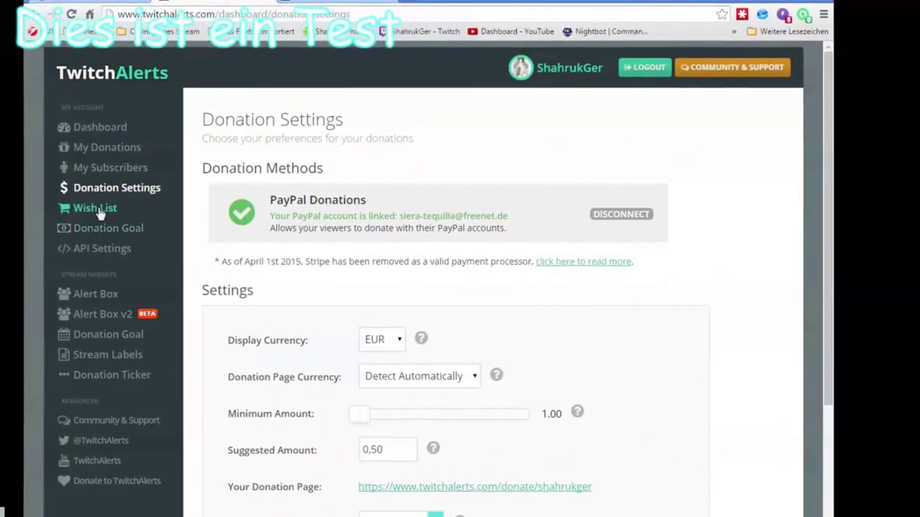
click(128, 196)
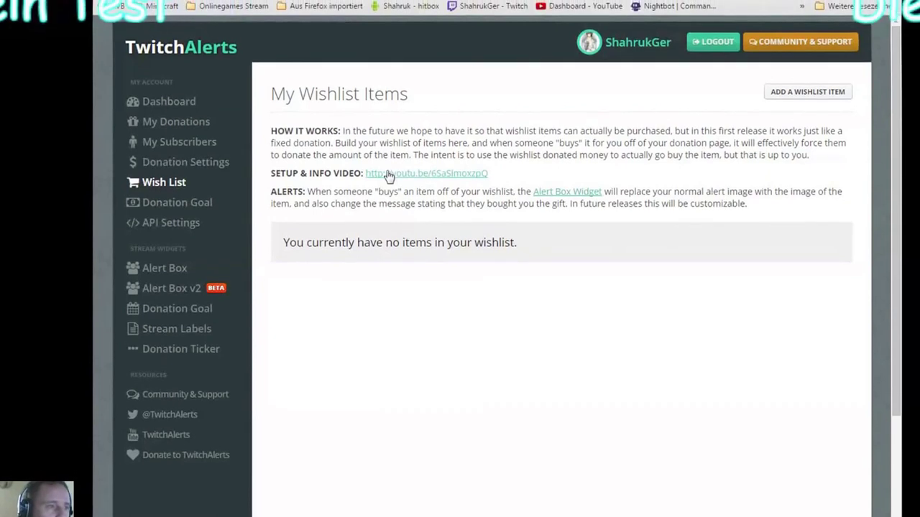
click(390, 185)
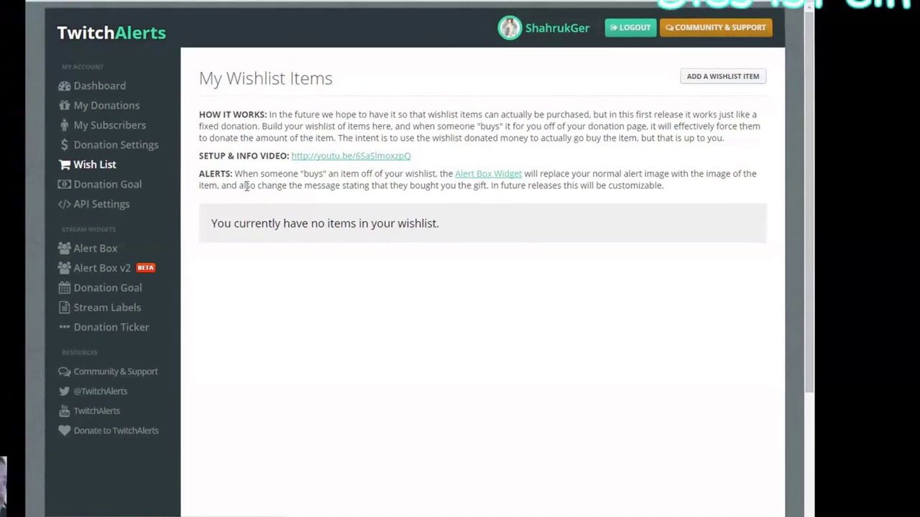
- Try to start a donation goal titled "Neues Mikrofon" with the goal amount left blank
click(133, 191)
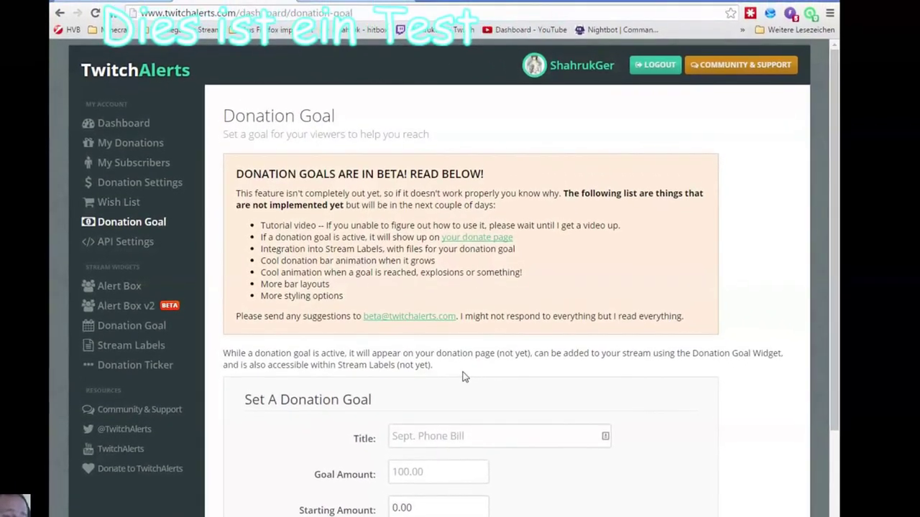
scroll(595, 302, down, 3)
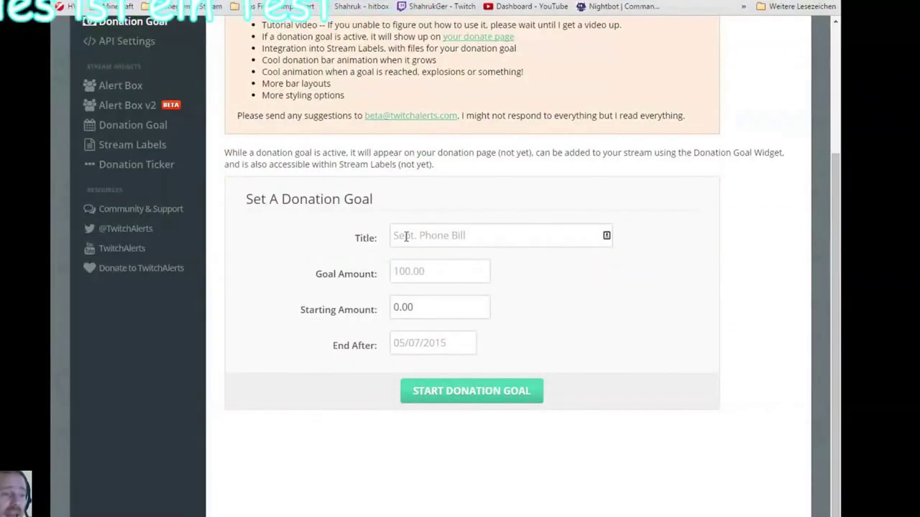
click(408, 237)
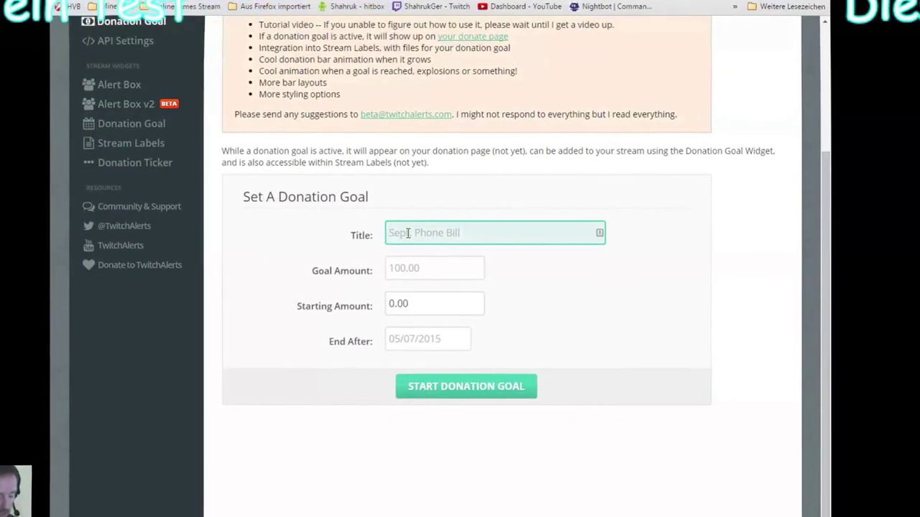
text(Neues Mikrofon)
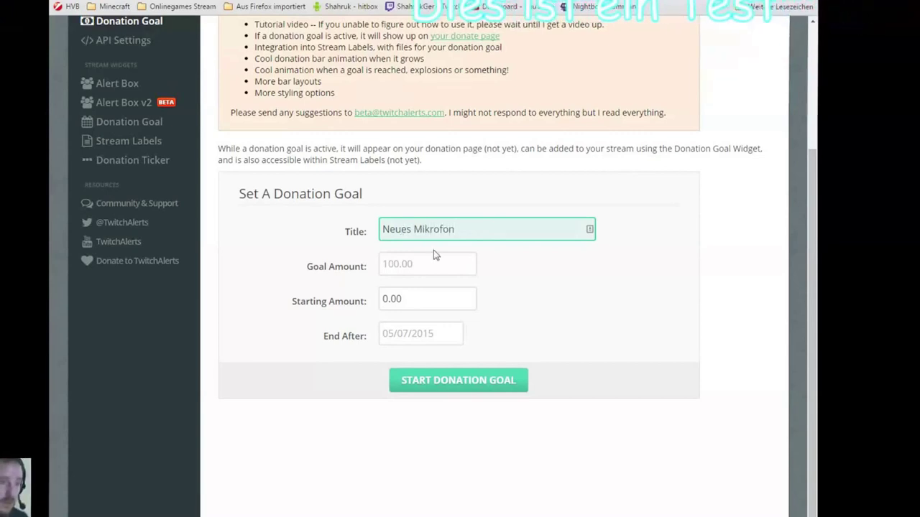
click(385, 264)
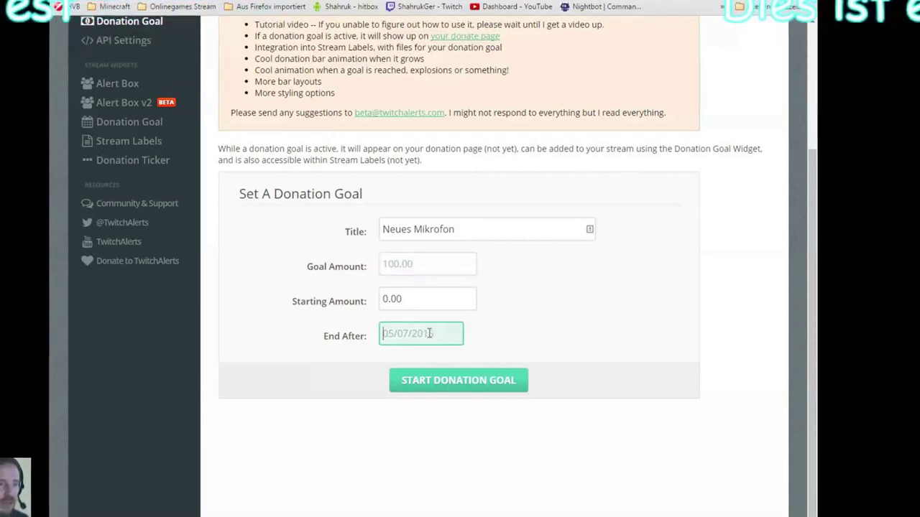
click(428, 382)
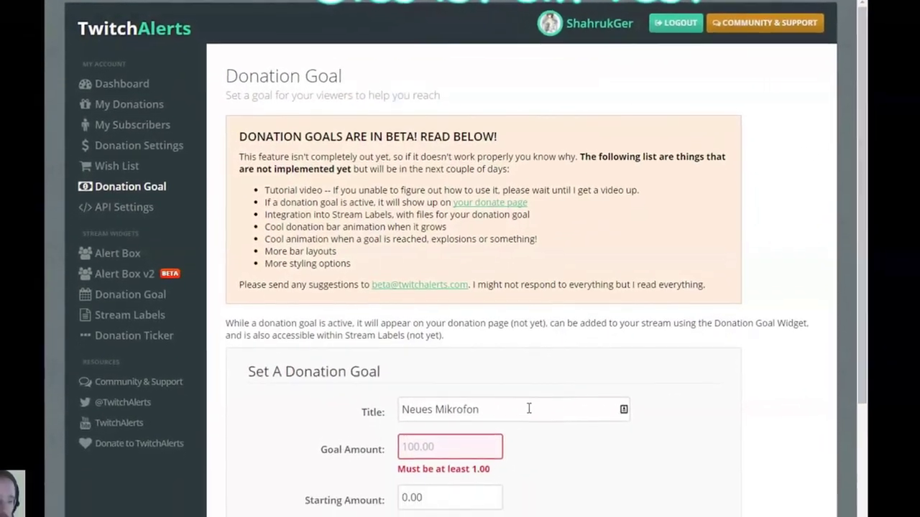
scroll(529, 409, down, 2)
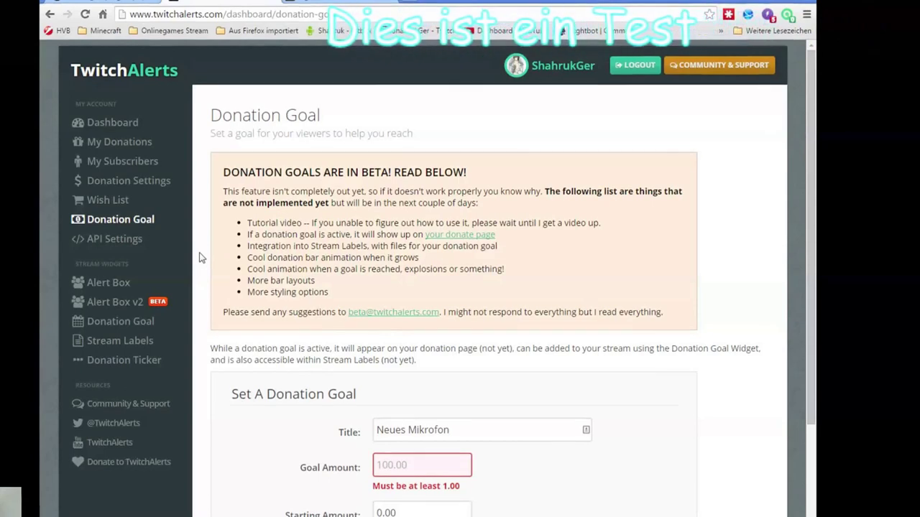
- Compare the Alert Box and Alert Box v2 pages, examining the widget instructions, alert previews and general alert settings
click(117, 283)
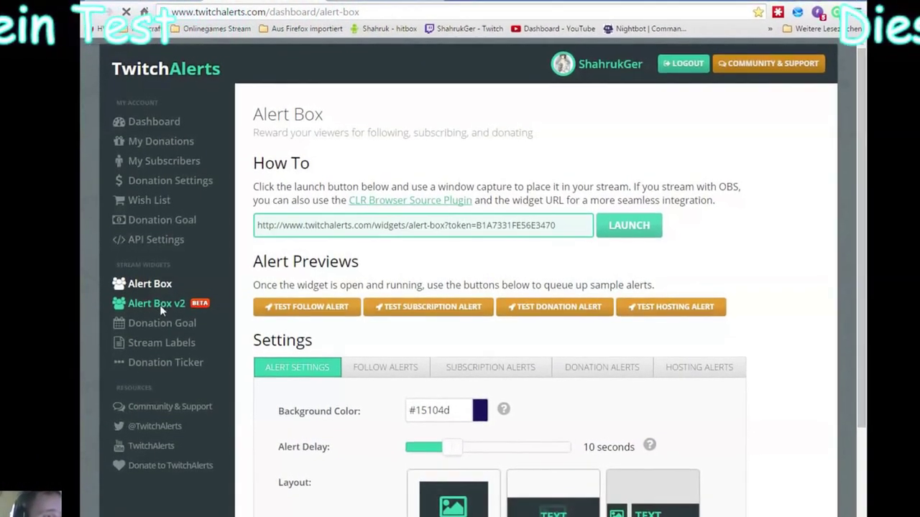
click(161, 306)
scroll(371, 413, down, 3)
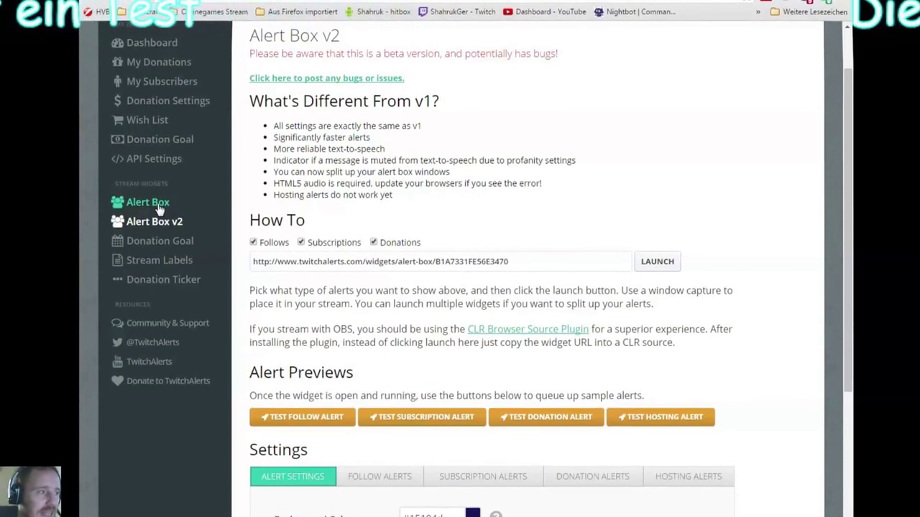
click(156, 207)
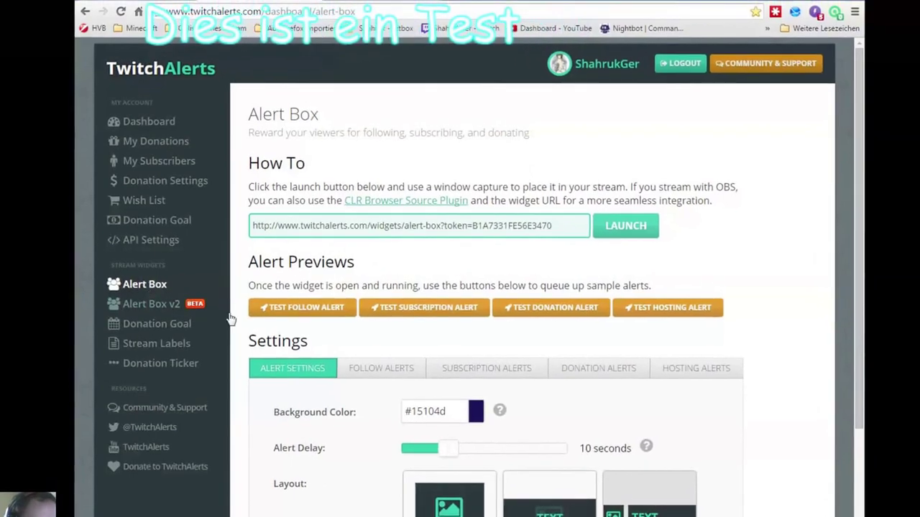
scroll(309, 352, down, 3)
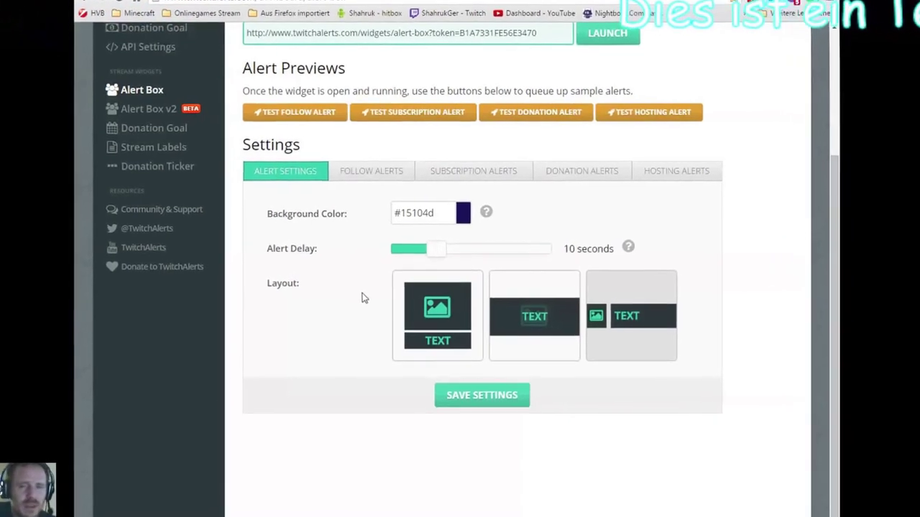
scroll(373, 288, up, 3)
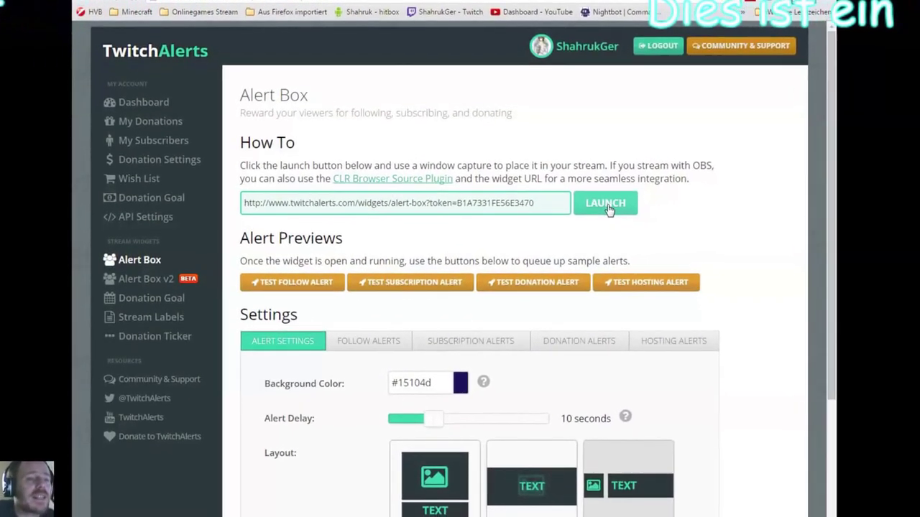
- Launch the Alert Box widget and arrange its window at full height beside the reduced browser window
click(612, 204)
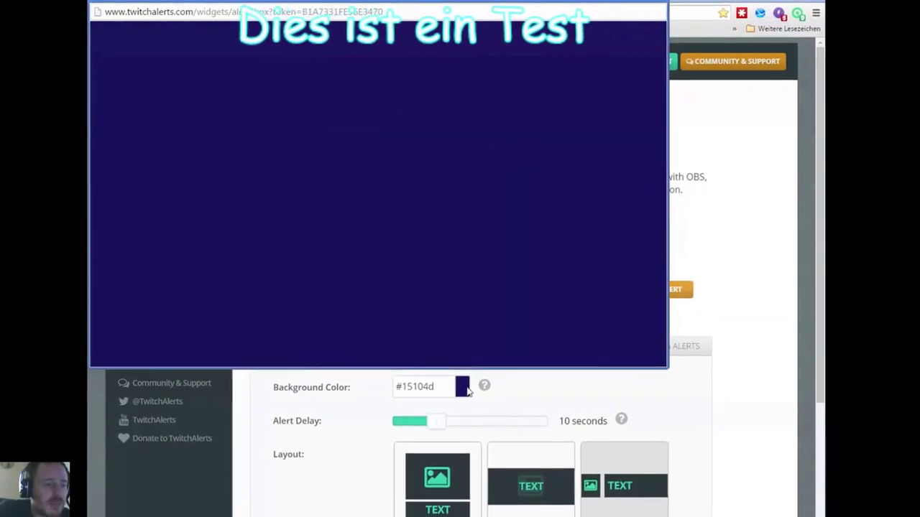
click(759, 227)
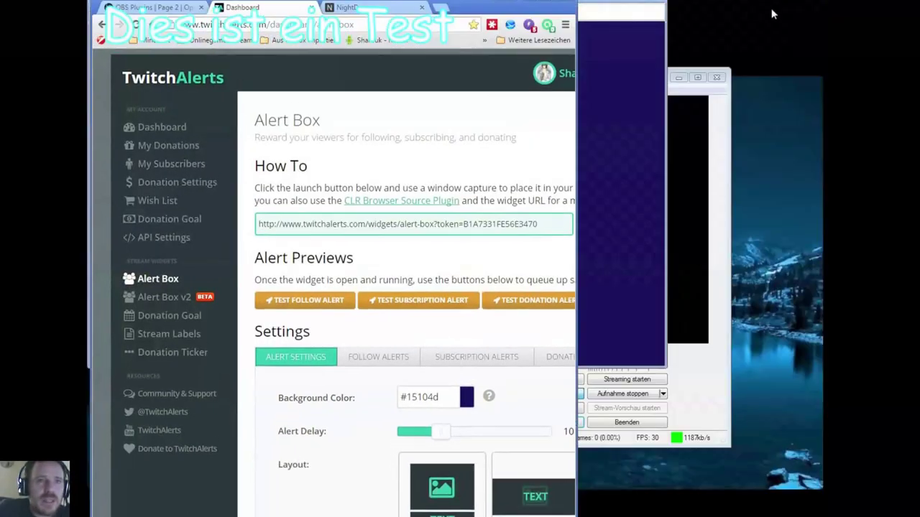
click(642, 78)
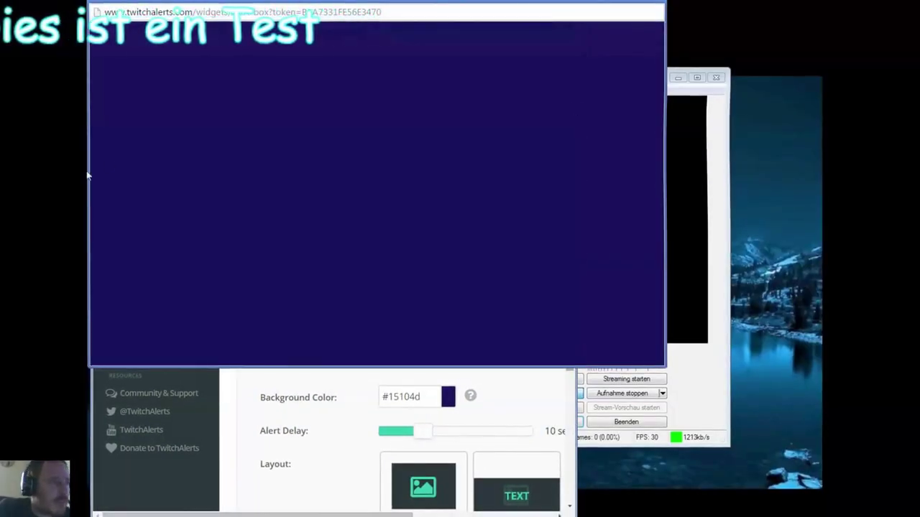
drag(90, 176, 447, 137)
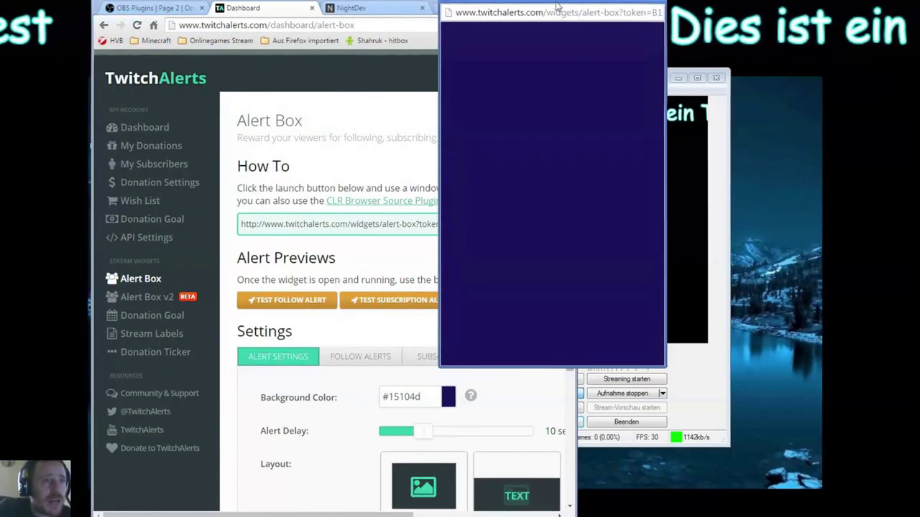
drag(563, 2, 691, 166)
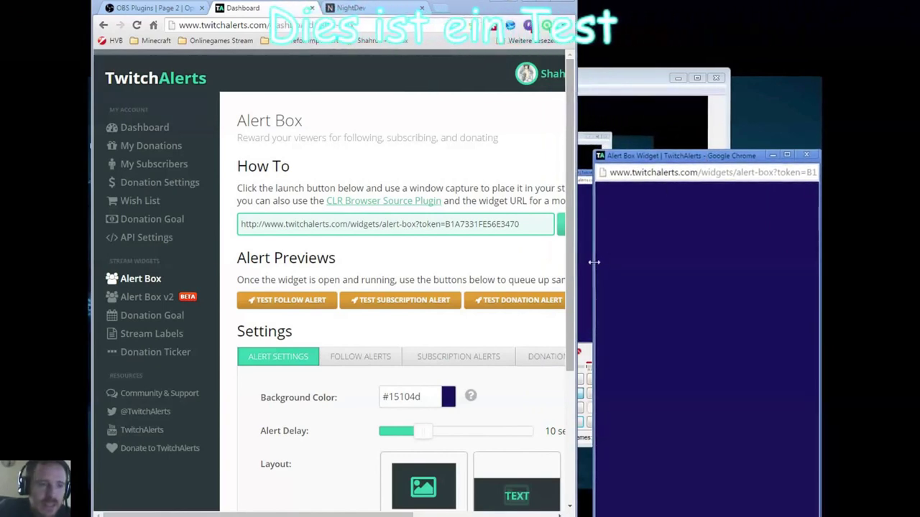
drag(594, 262, 582, 269)
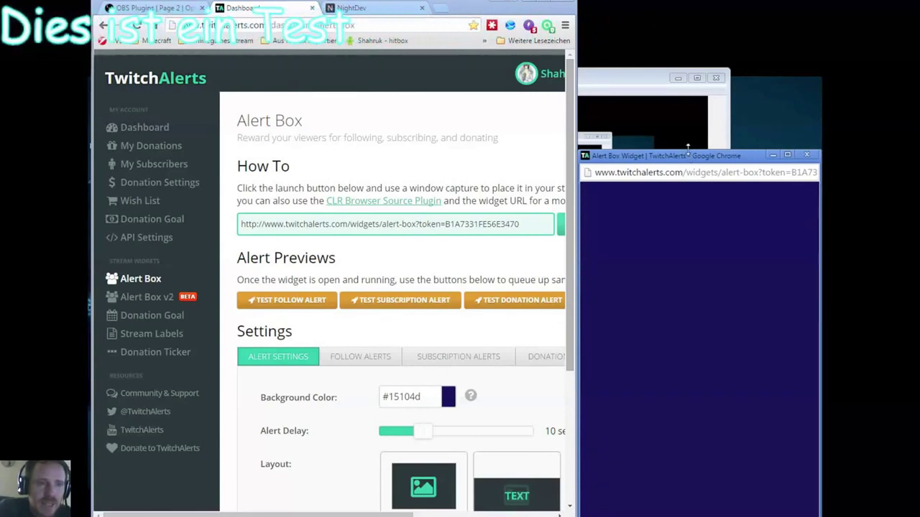
drag(687, 149, 687, 0)
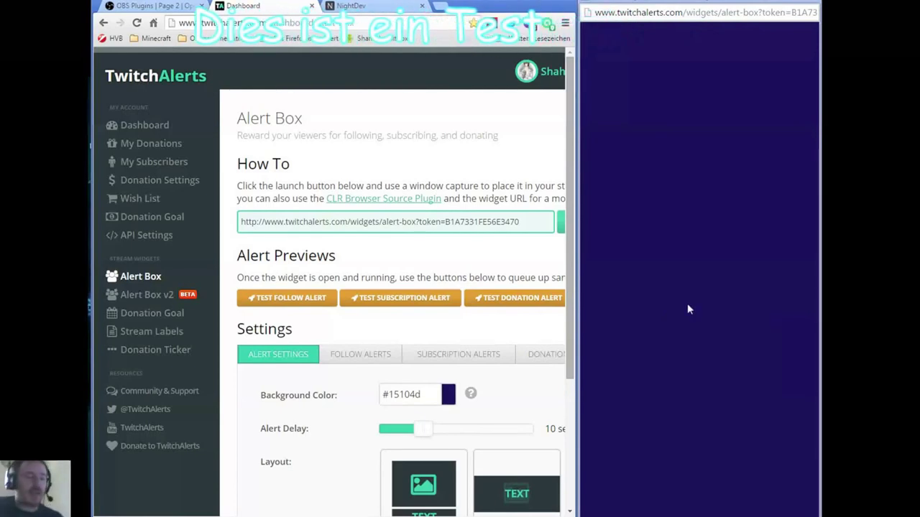
- Show the follow alert settings of the Alert Box in the maximized browser window
click(359, 361)
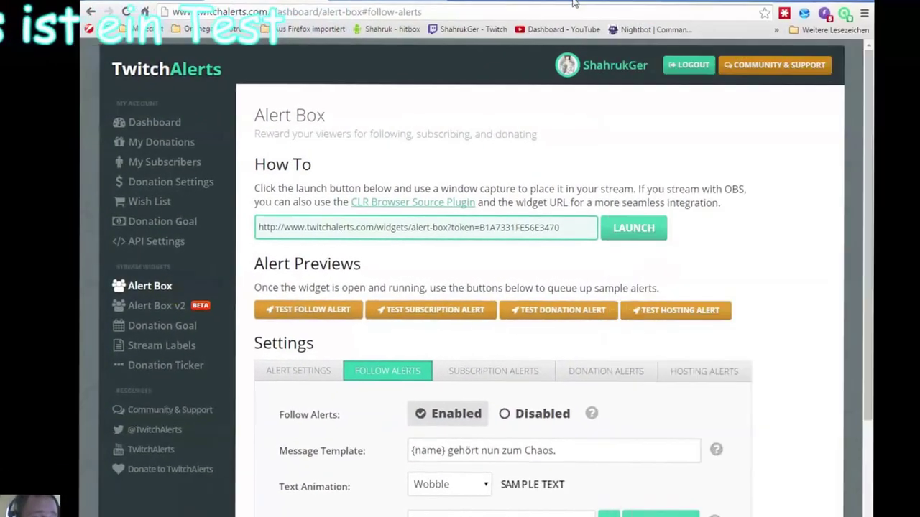
key(super+Up)
scroll(803, 317, down, 3)
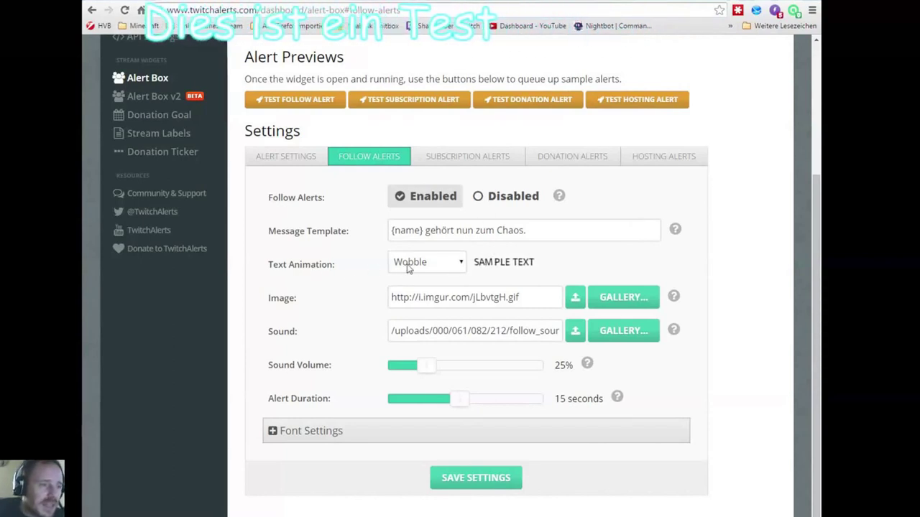
- Preview the Wiggle and Bounce text animations for follow alerts and set the animation back to Wobble
click(460, 264)
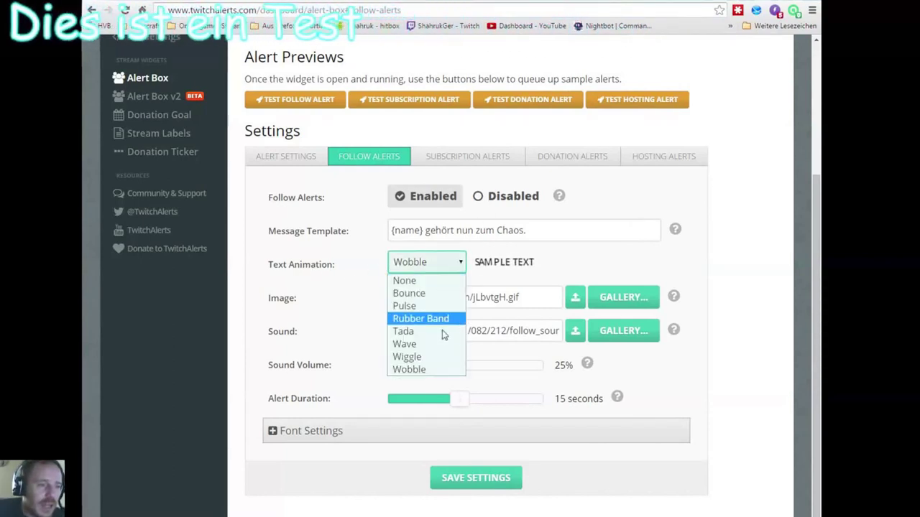
click(438, 357)
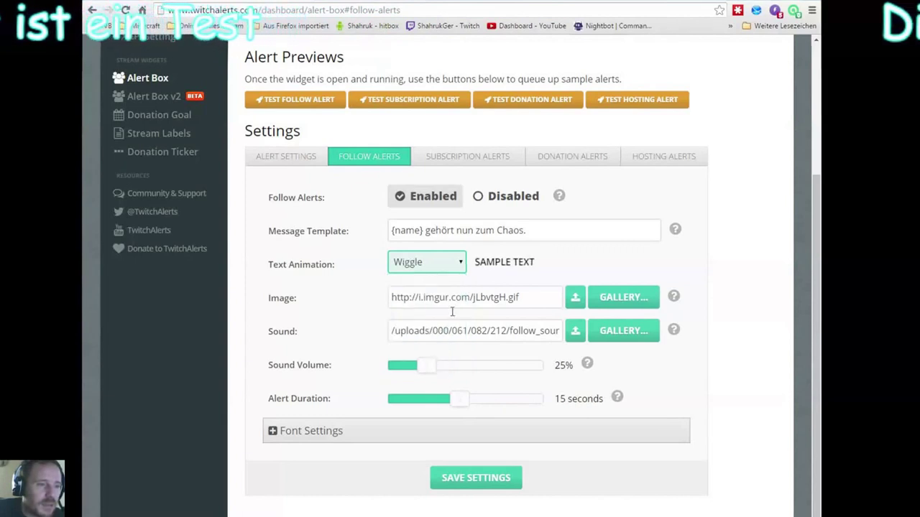
click(462, 263)
click(452, 263)
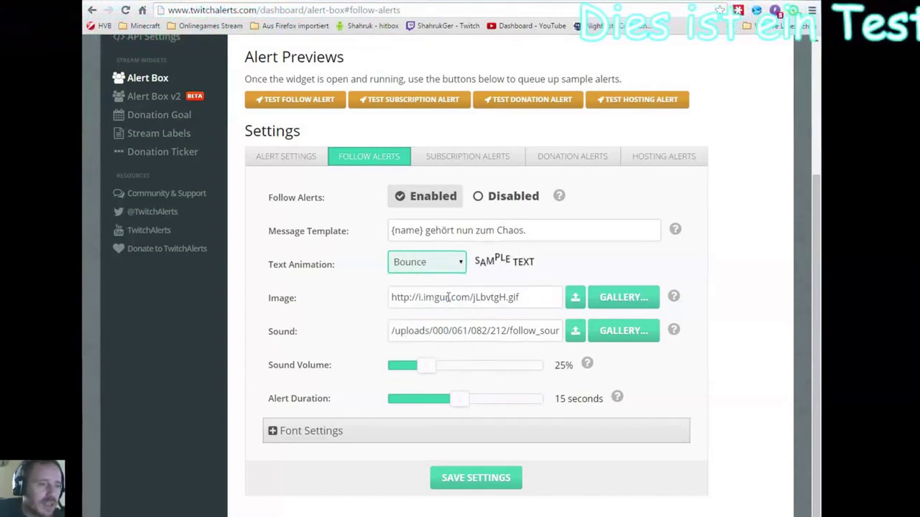
click(460, 264)
click(433, 370)
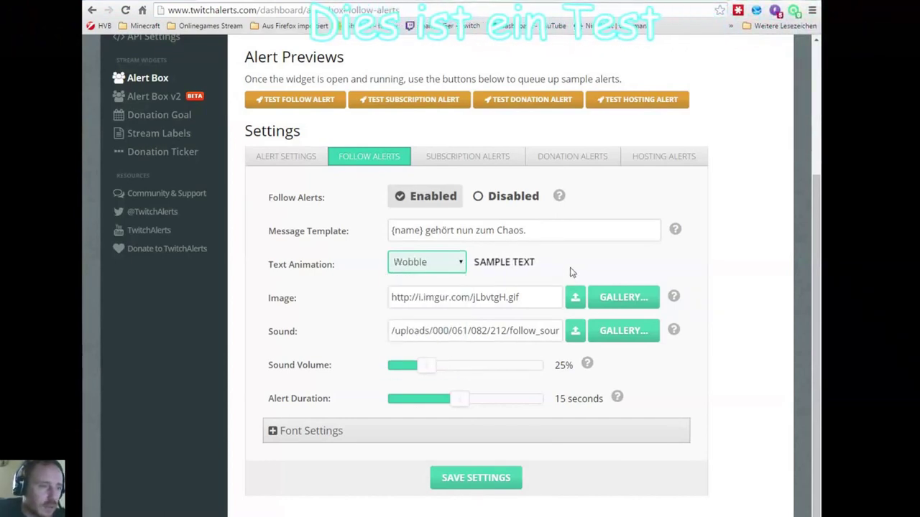
- Browse the image gallery for the follow alert and leave it without choosing an image
click(607, 307)
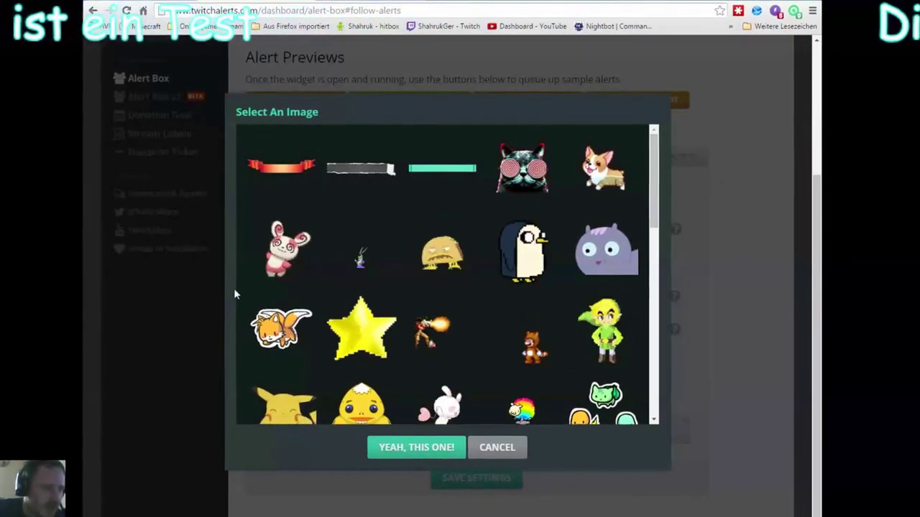
click(327, 284)
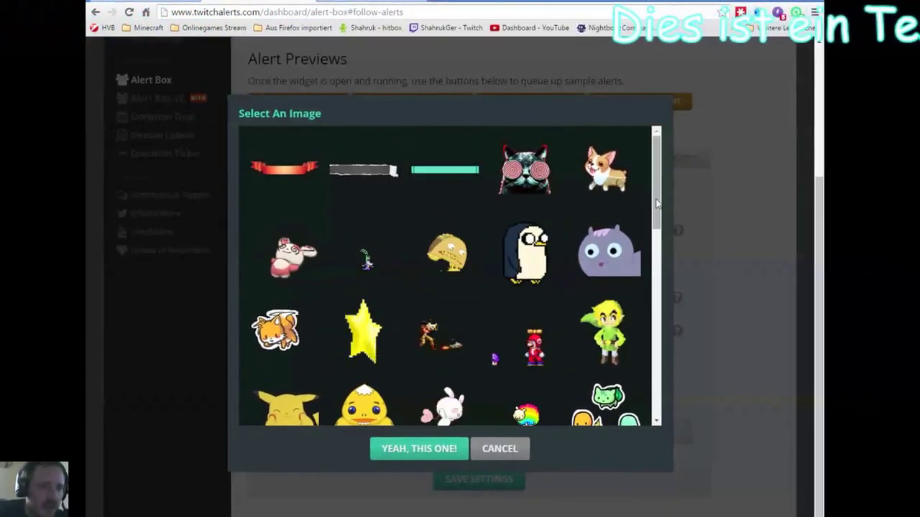
drag(656, 209, 659, 184)
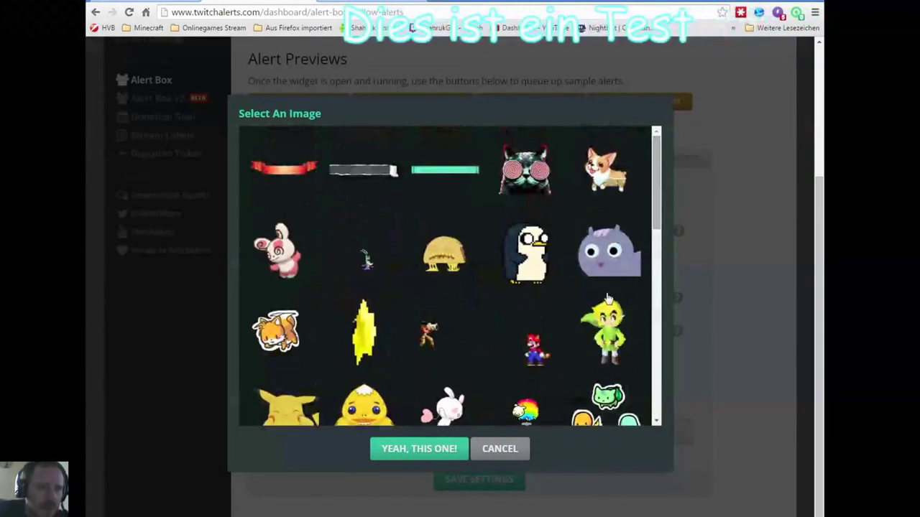
click(499, 449)
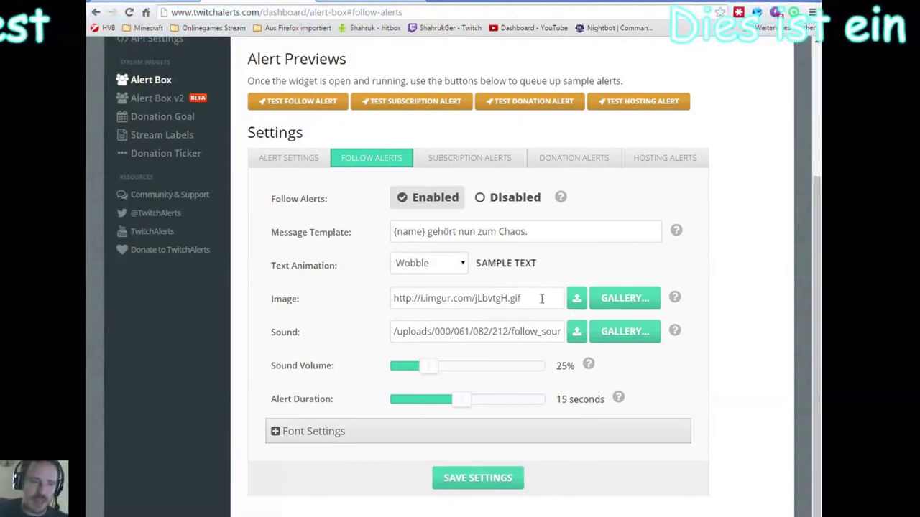
- Inspect the follow alert's sound upload dialog without choosing a file, and view the end of the current sound file path
click(522, 332)
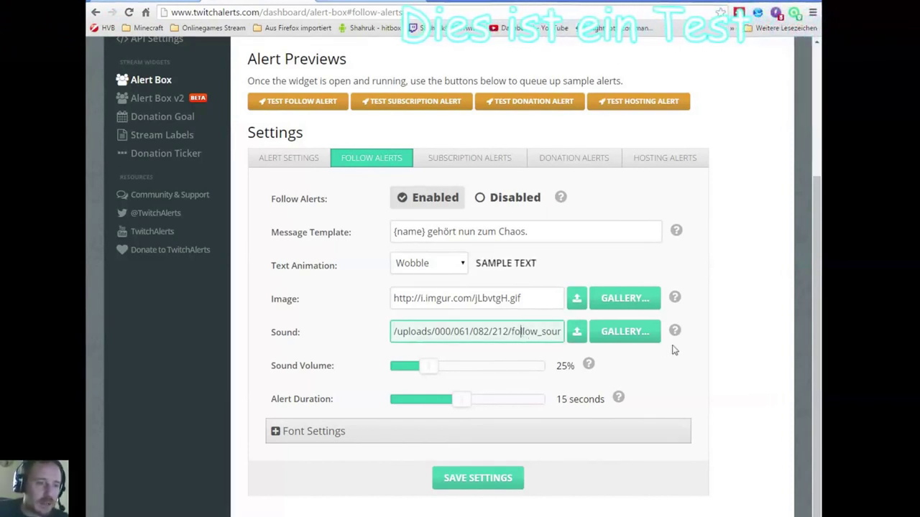
click(578, 332)
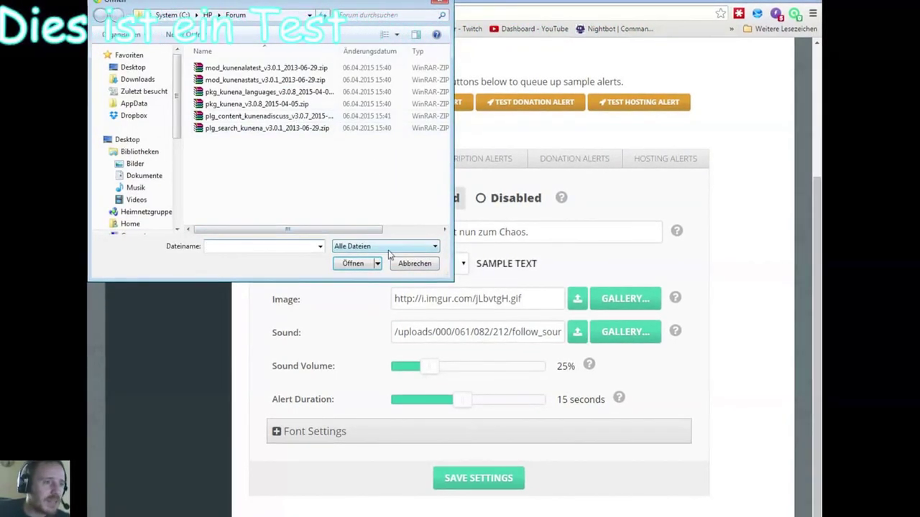
click(400, 265)
click(478, 335)
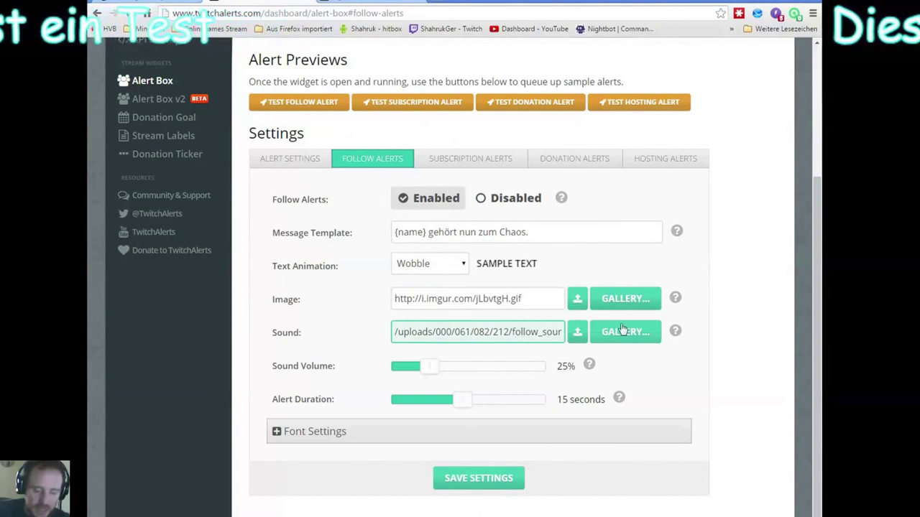
key(Right)
key(Right)
key(Right)
key(Right)
key(Right)
key(Right)
key(Right)
key(Right)
key(Right)
key(Right)
key(Right)
key(Right)
key(Right)
key(Right)
key(Right)
key(Right)
key(Right)
key(Right)
key(Right)
key(Right)
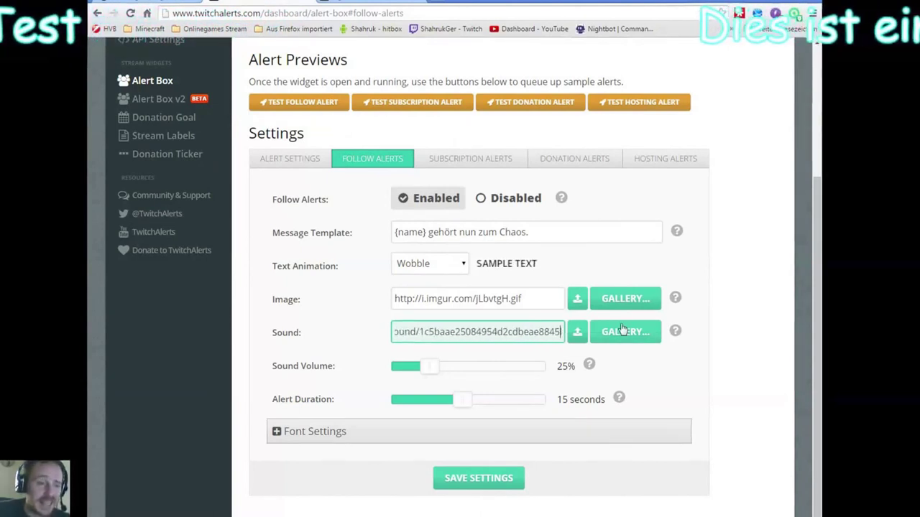
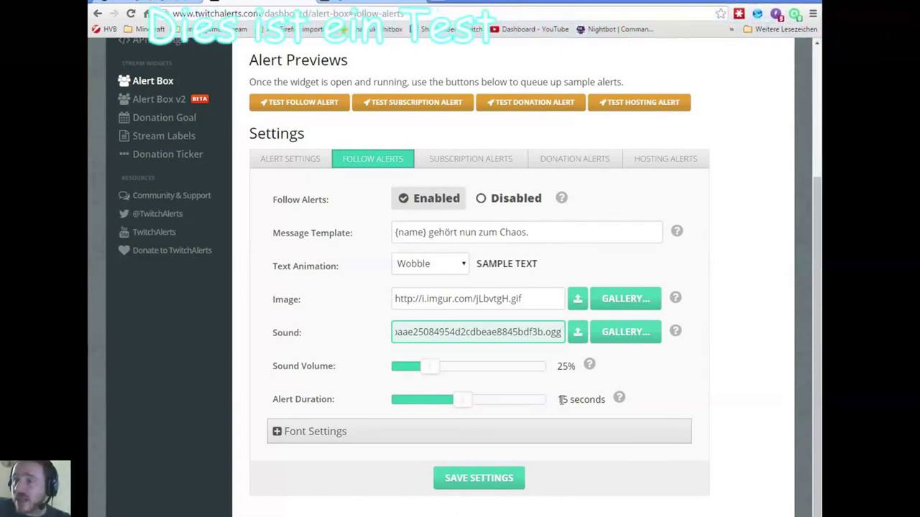
- Review the font settings of the follow alerts, collapse them again and save the alert settings
click(299, 432)
scroll(299, 438, down, 2)
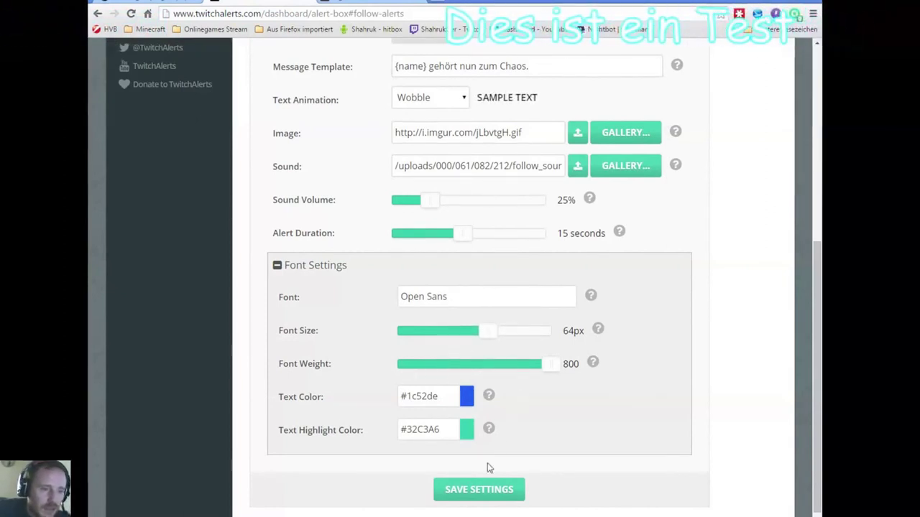
click(278, 266)
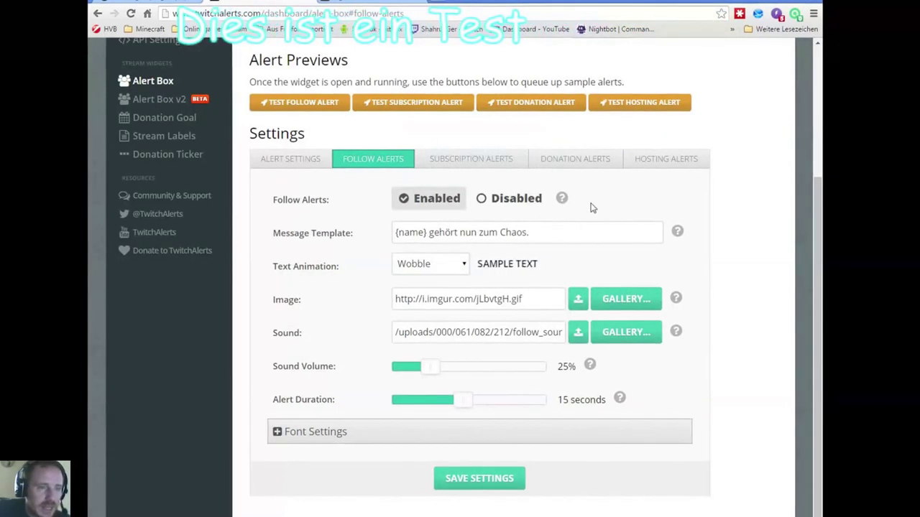
click(476, 480)
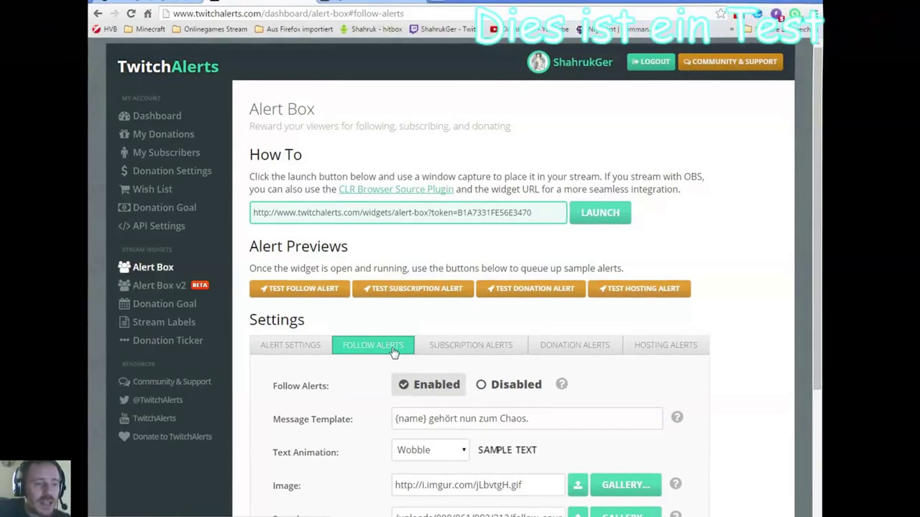
- Examine the subscription, donation and hosting alert settings of the Alert Box, including message templates, animations, images and sounds
click(460, 347)
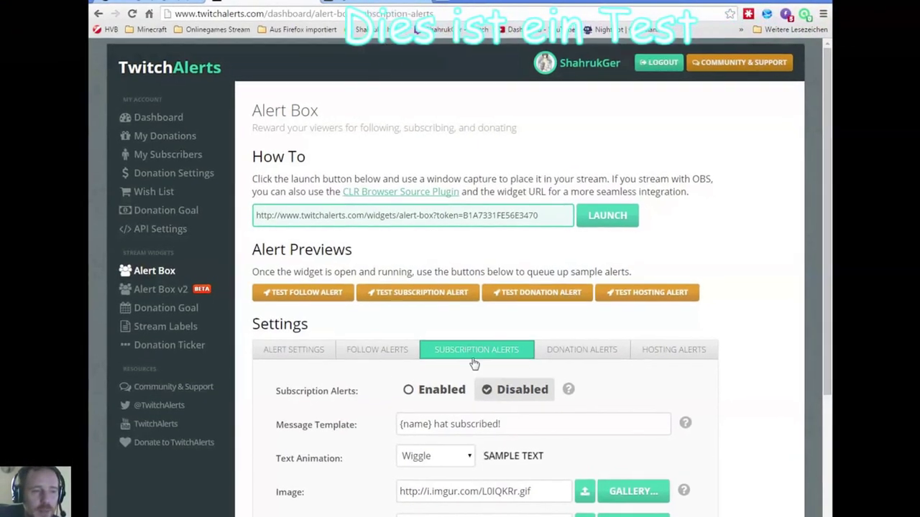
click(588, 357)
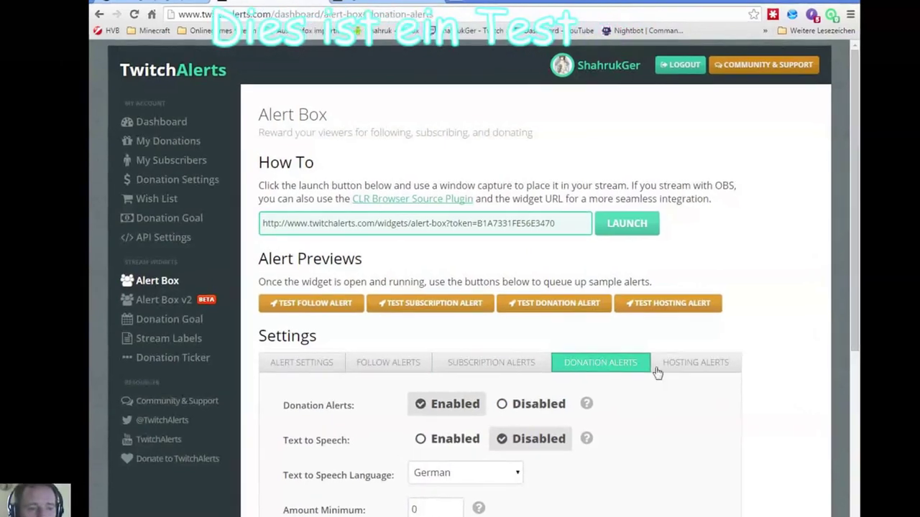
click(675, 358)
scroll(701, 370, down, 3)
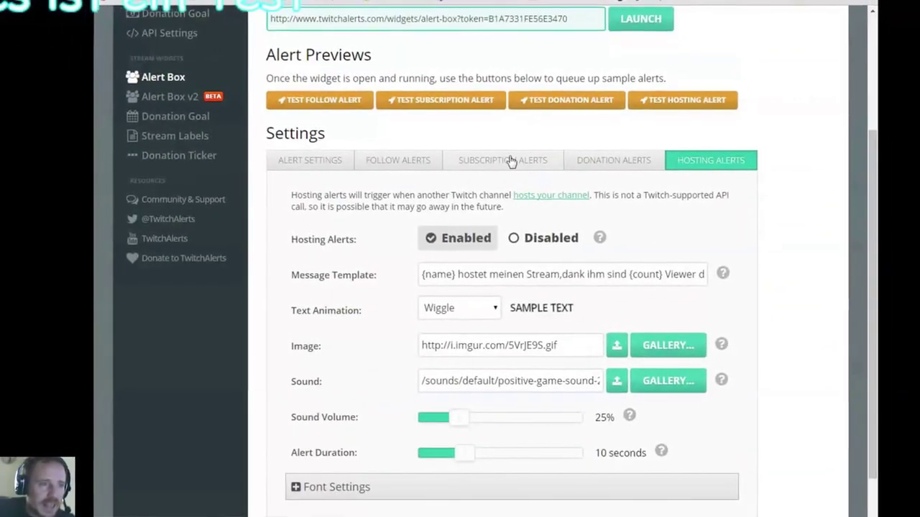
click(503, 118)
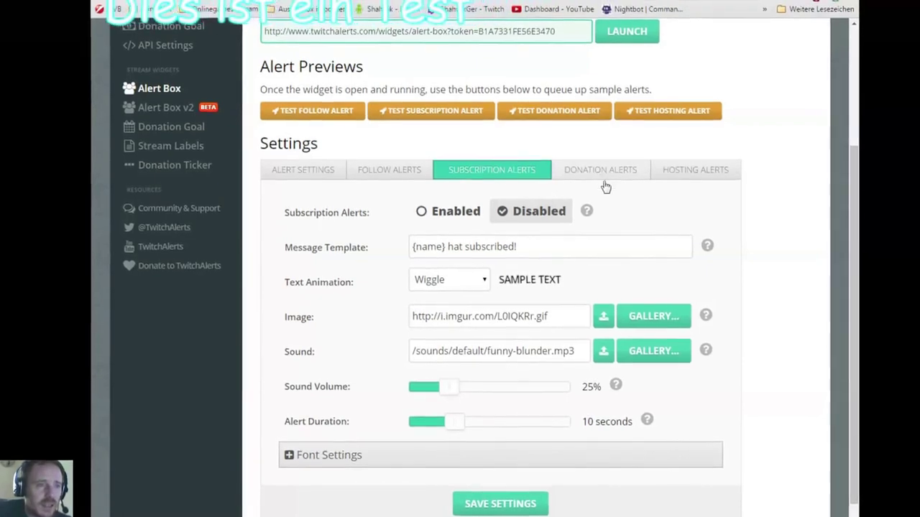
click(602, 172)
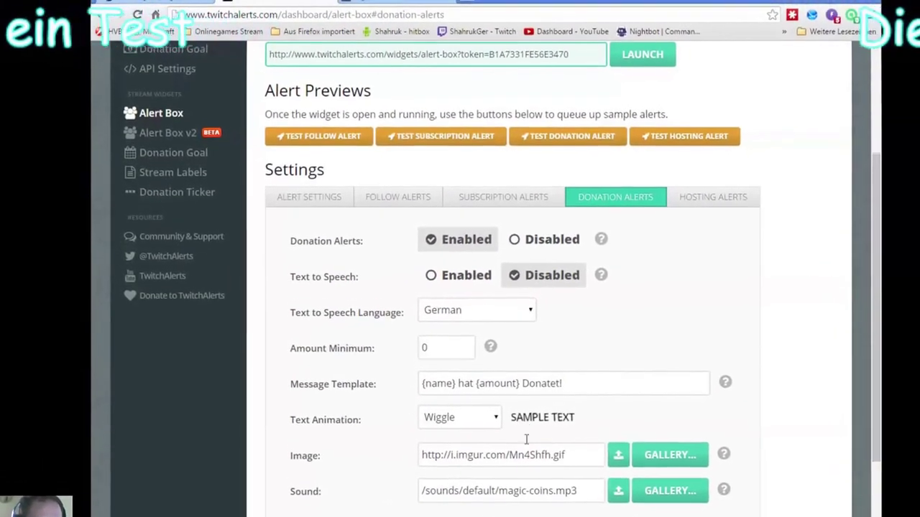
scroll(528, 432, down, 2)
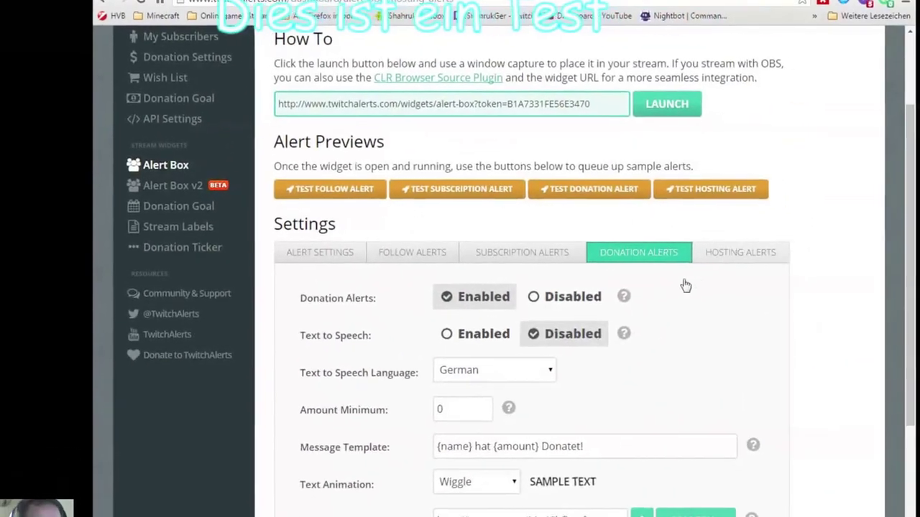
click(778, 15)
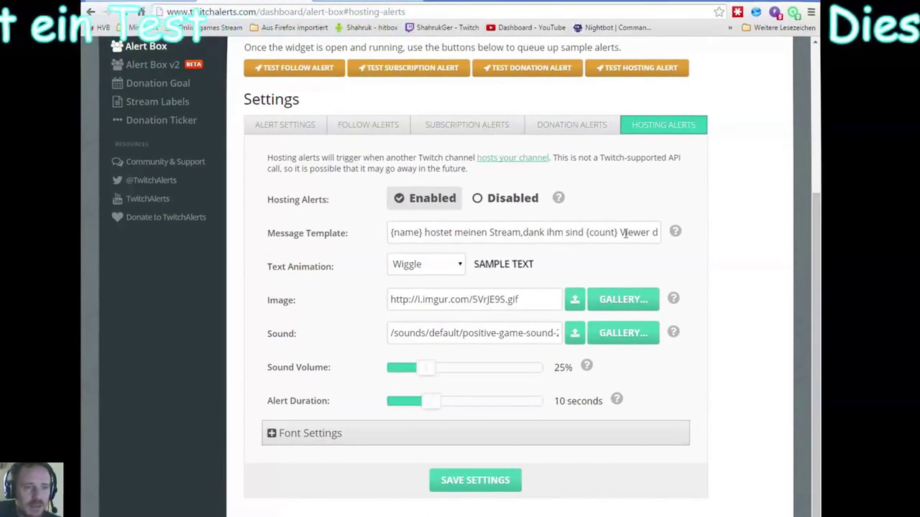
mouse_move(675, 235)
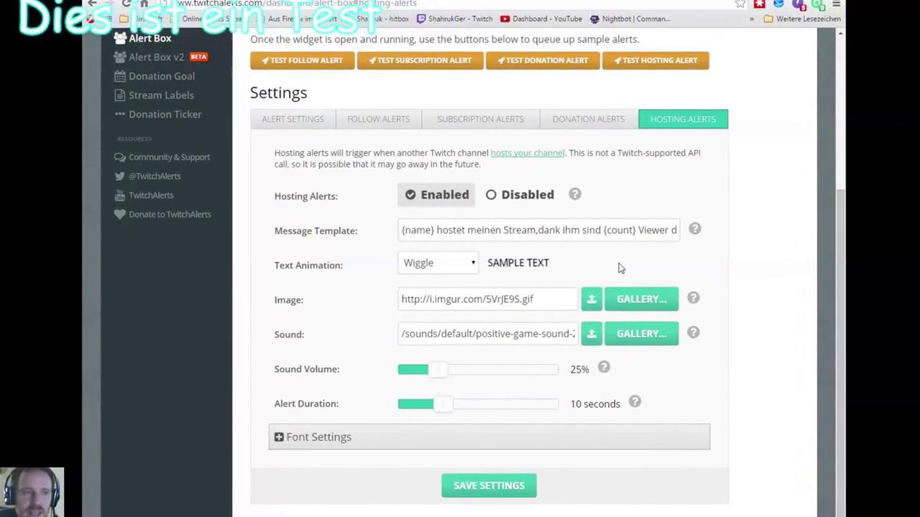
- Launch the Alert Box widget and queue two sample follow alerts and a sample hosting alert
scroll(630, 263, up, 2)
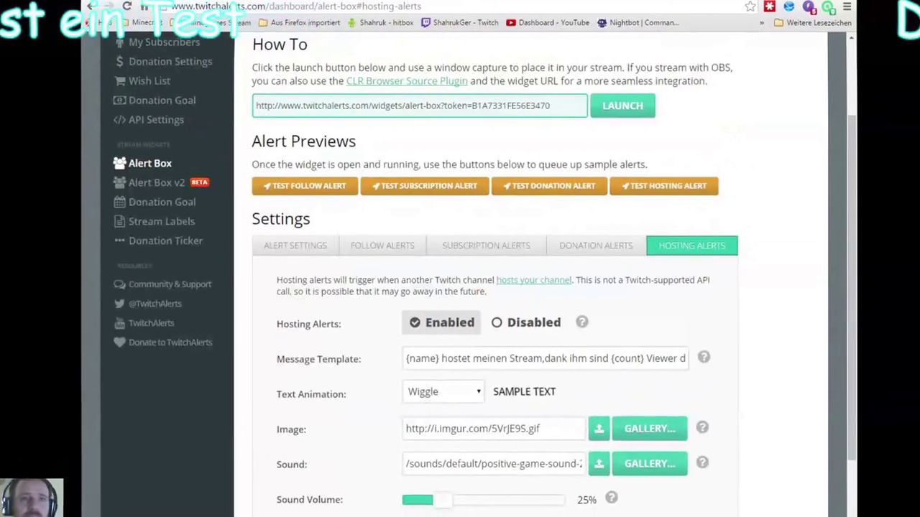
click(609, 104)
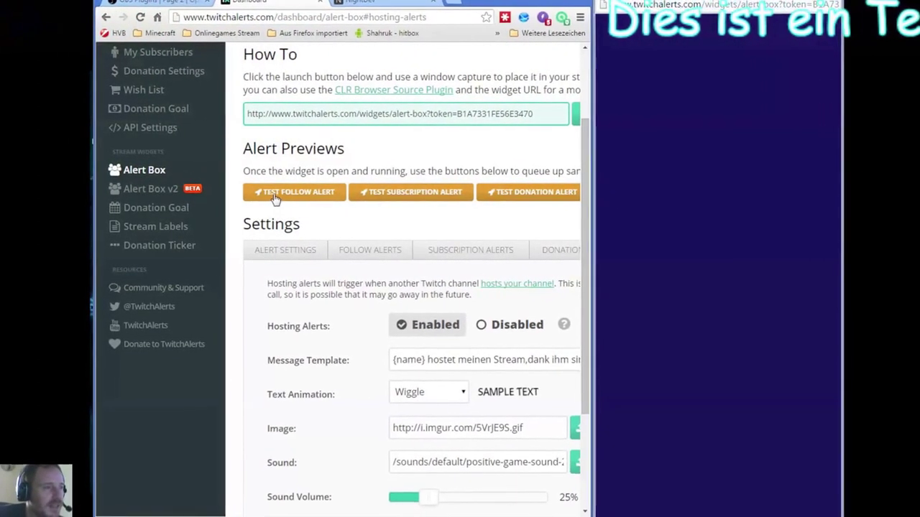
click(273, 194)
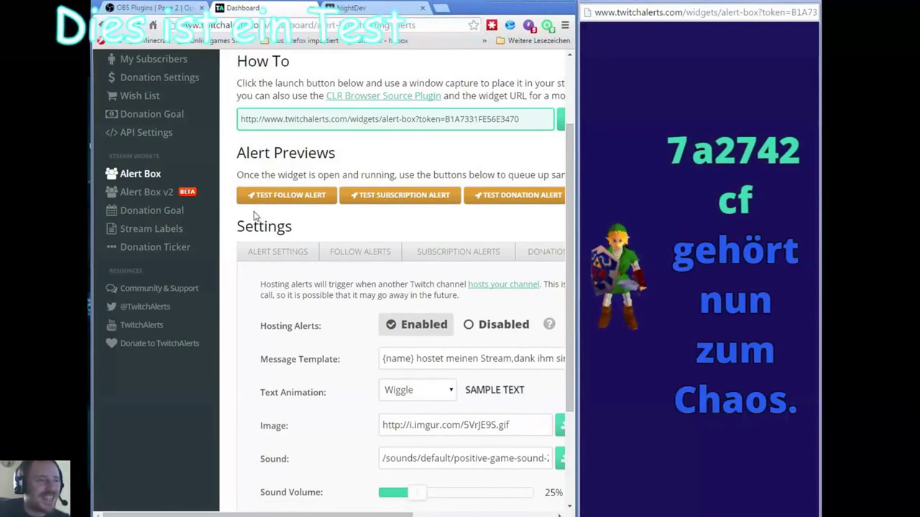
click(327, 196)
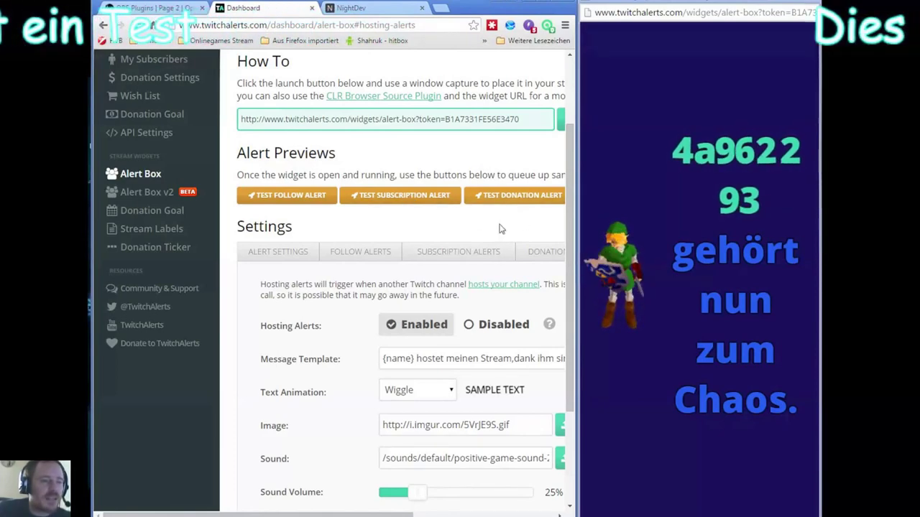
scroll(310, 499, right, 5)
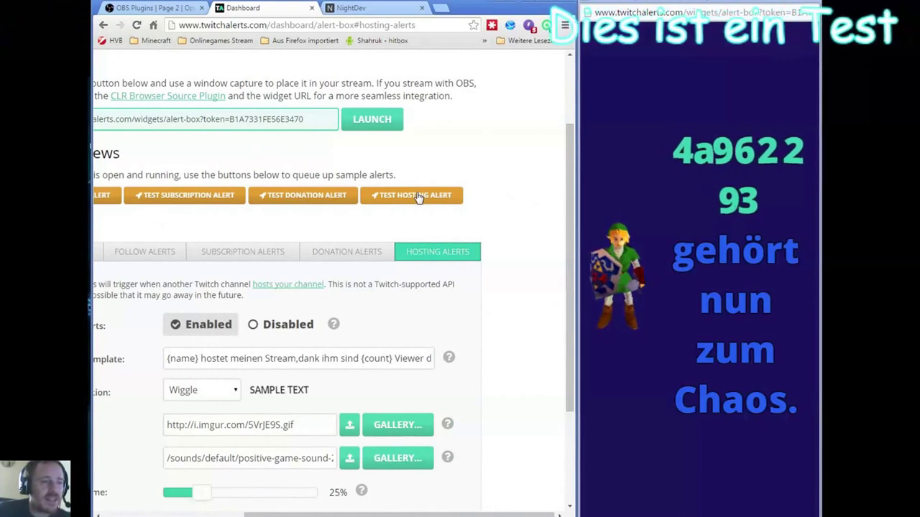
click(418, 197)
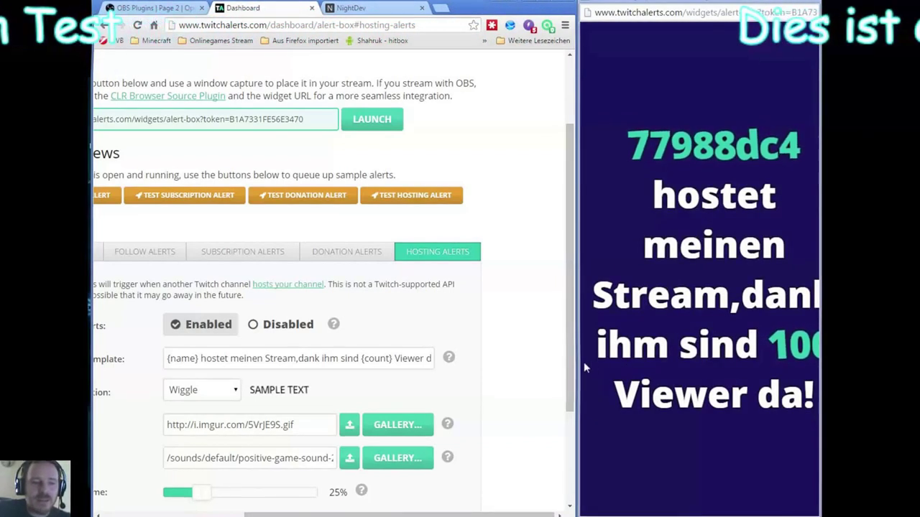
- Widen the Alert Box widget window so the hosting message fits, and narrow the dashboard browser window beside it
drag(577, 362, 556, 362)
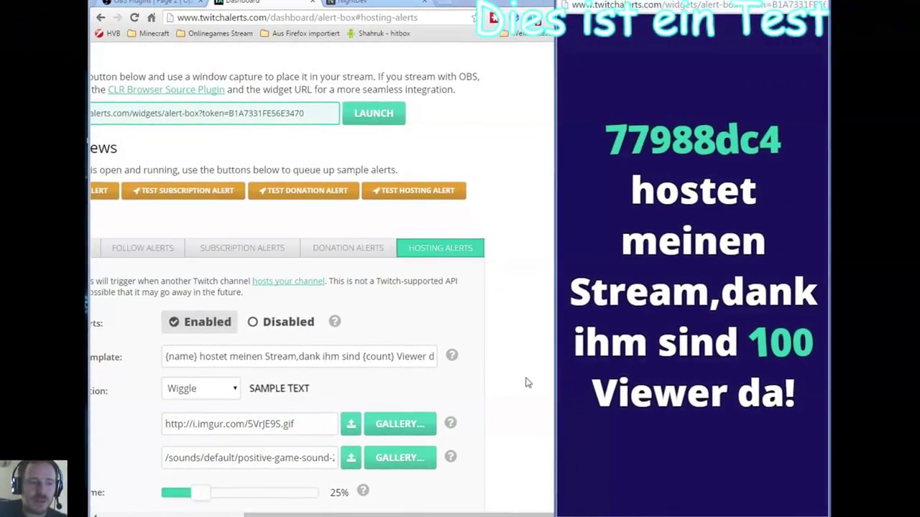
click(525, 382)
drag(579, 364, 548, 360)
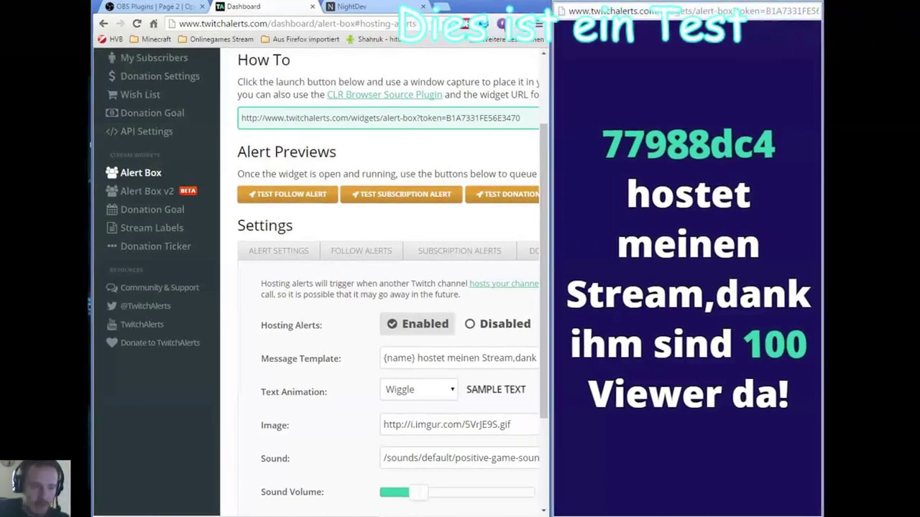
- Switch to Open Broadcaster Software, move its window clear of the Alert Box widget and hide the Test source
key(alt+Tab)
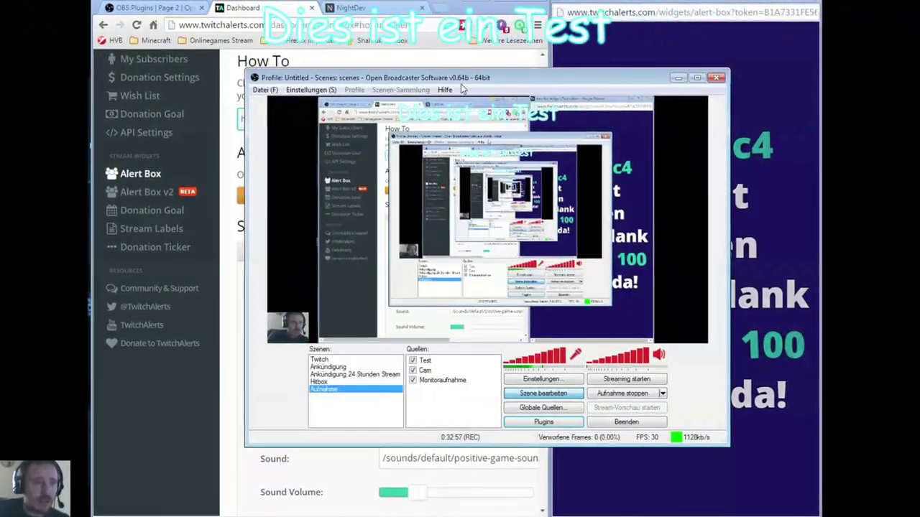
drag(488, 82, 336, 78)
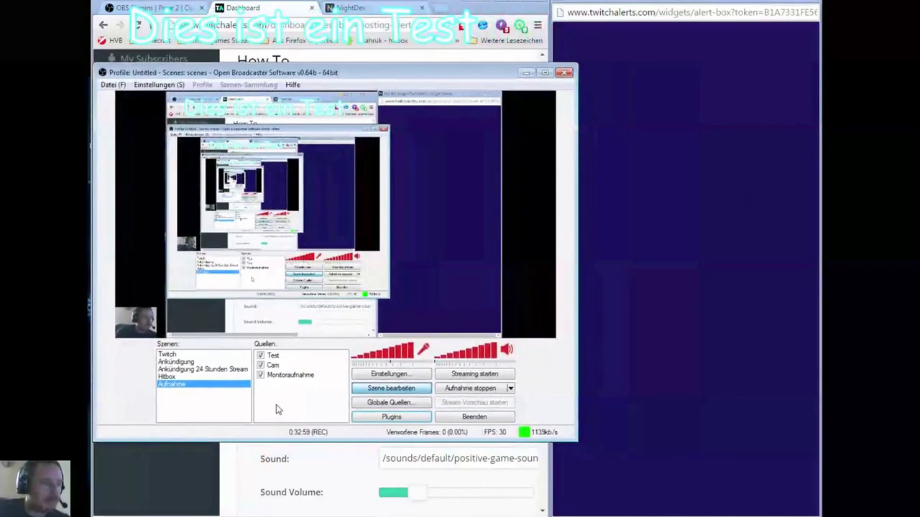
click(261, 355)
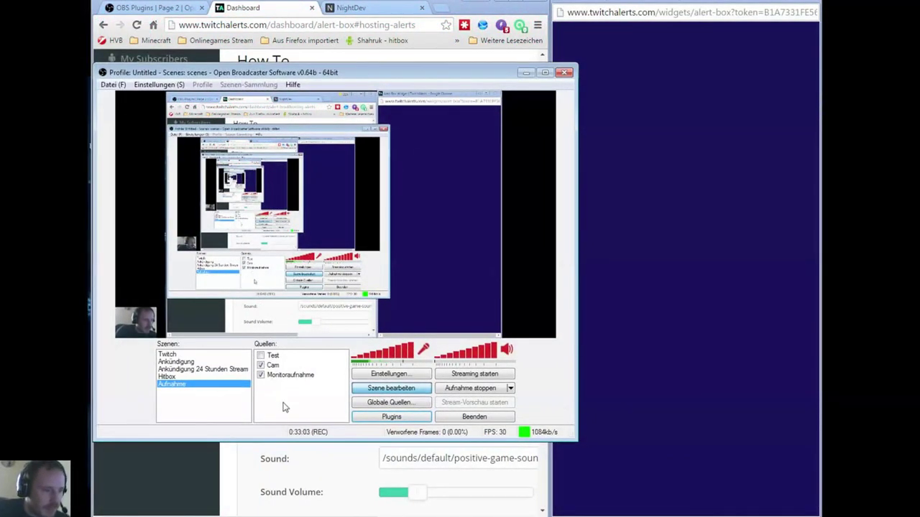
- Add a window capture source (Fensteraufnahme) named Alarm to the Aufnahme scene, with mouse pointer capture turned off
mouse_move(316, 410)
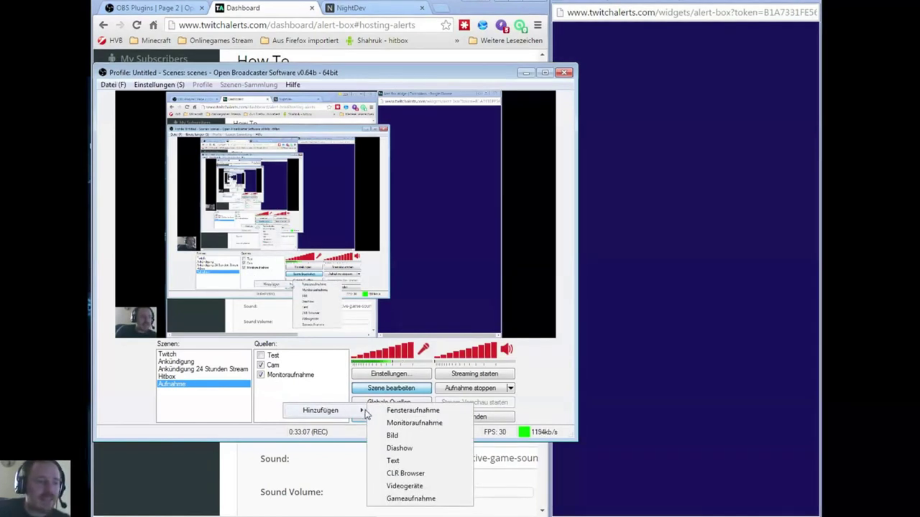
click(408, 413)
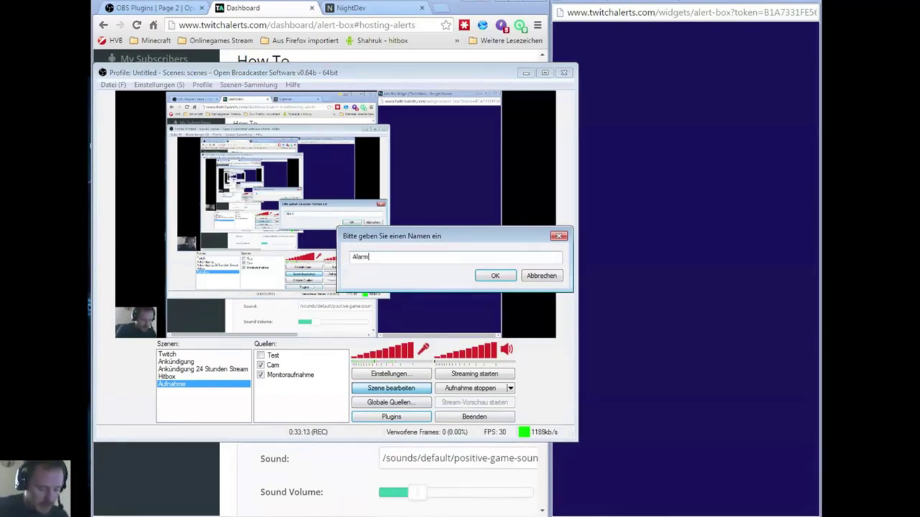
key(Return)
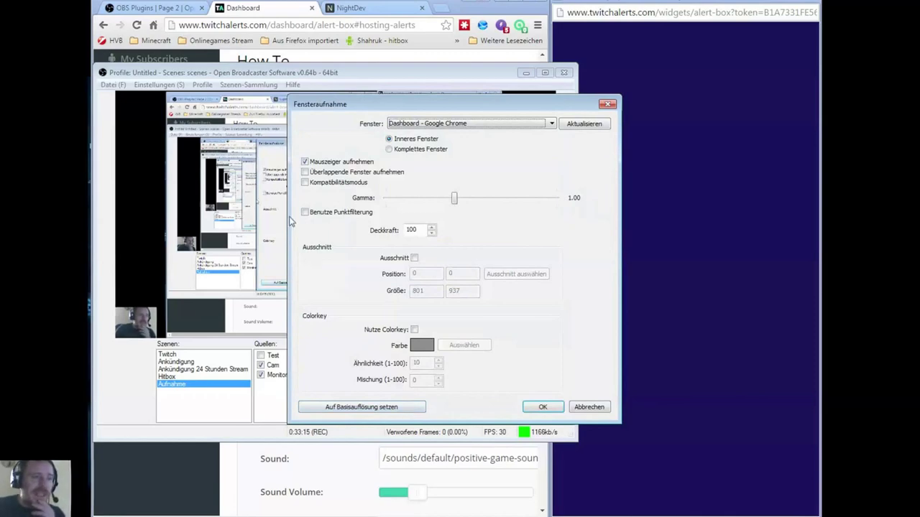
drag(411, 104, 297, 92)
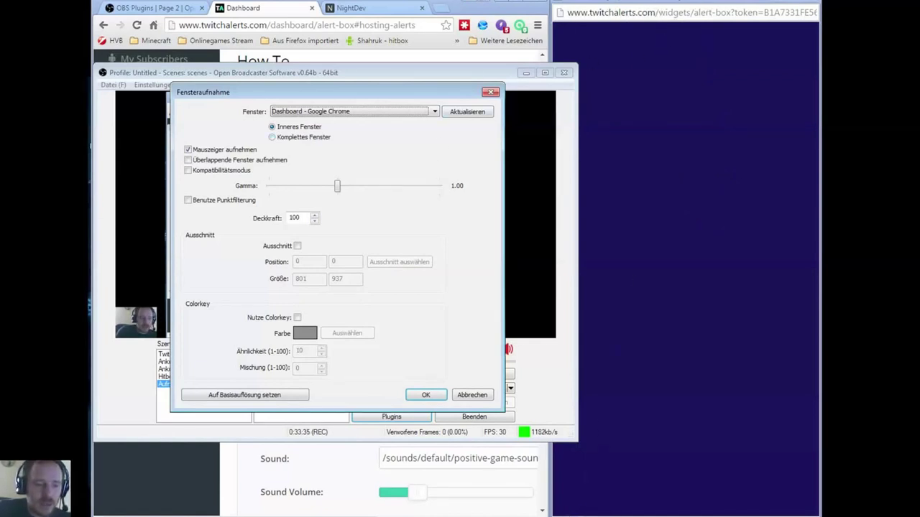
click(582, 515)
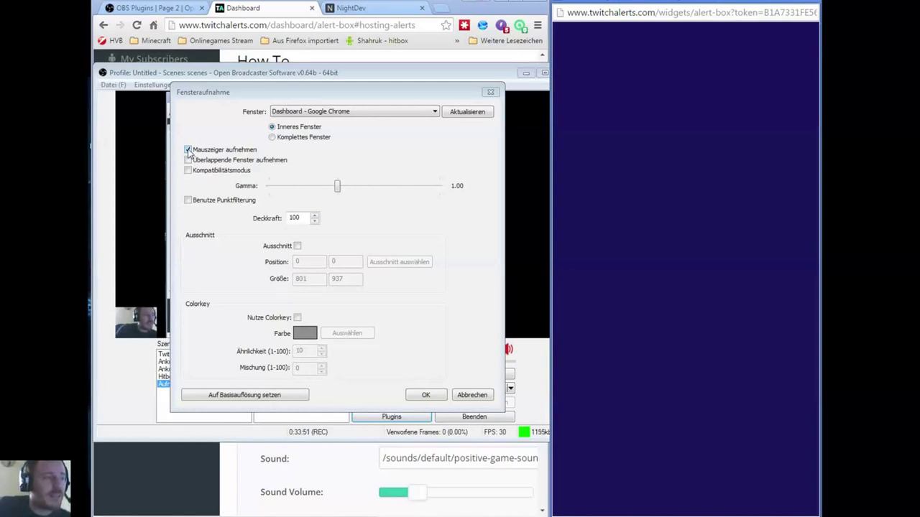
click(188, 151)
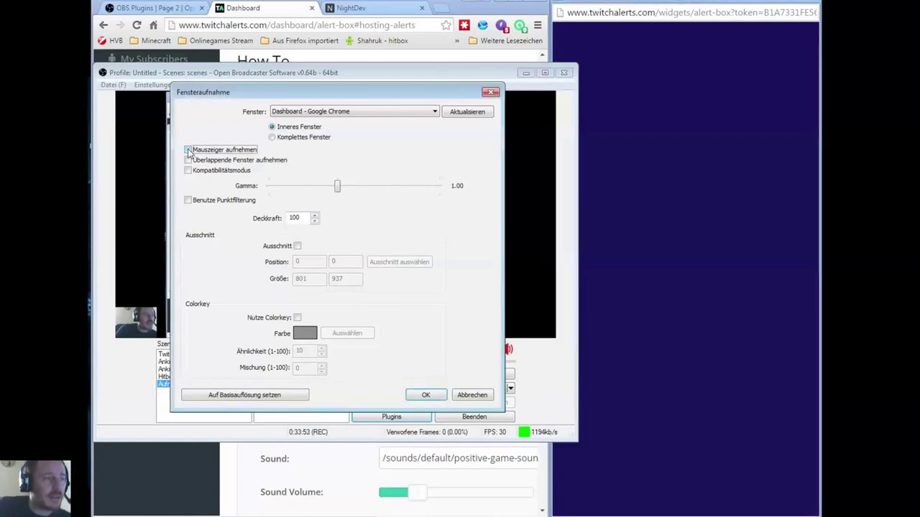
click(189, 150)
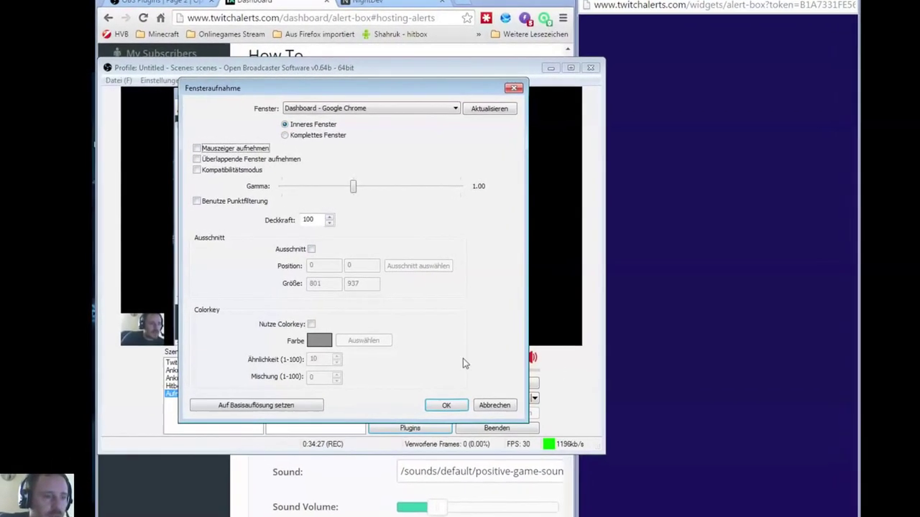
click(448, 409)
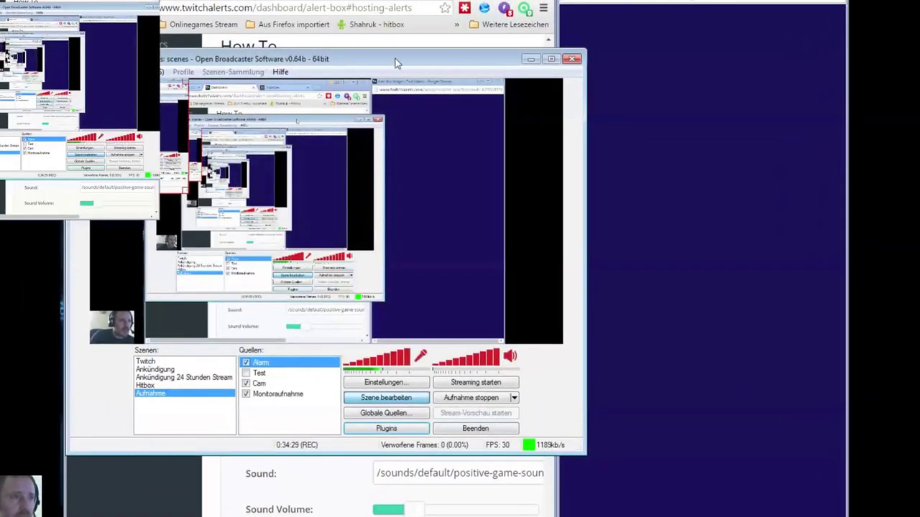
- Set the Alarm source to capture the Alert Box Widget window, cropped to position 6, 60 and size 460 x 858
key(alt+Tab)
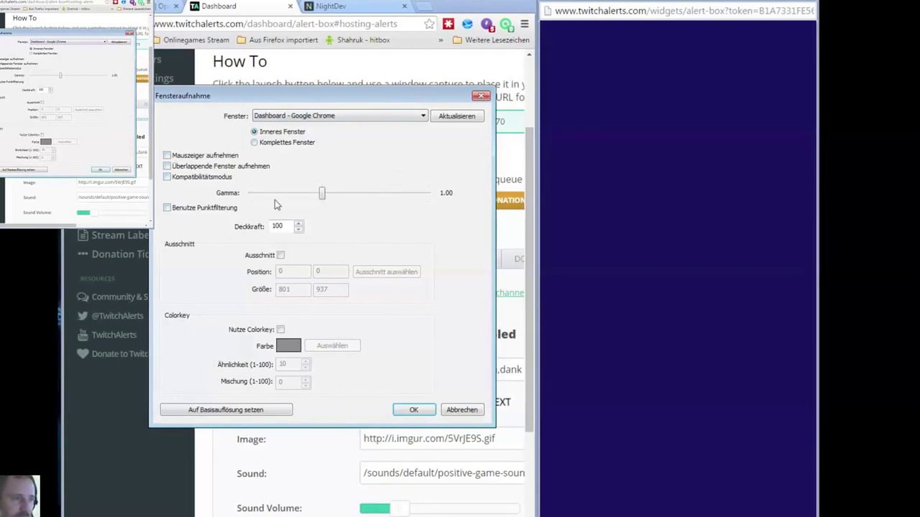
drag(280, 93, 268, 93)
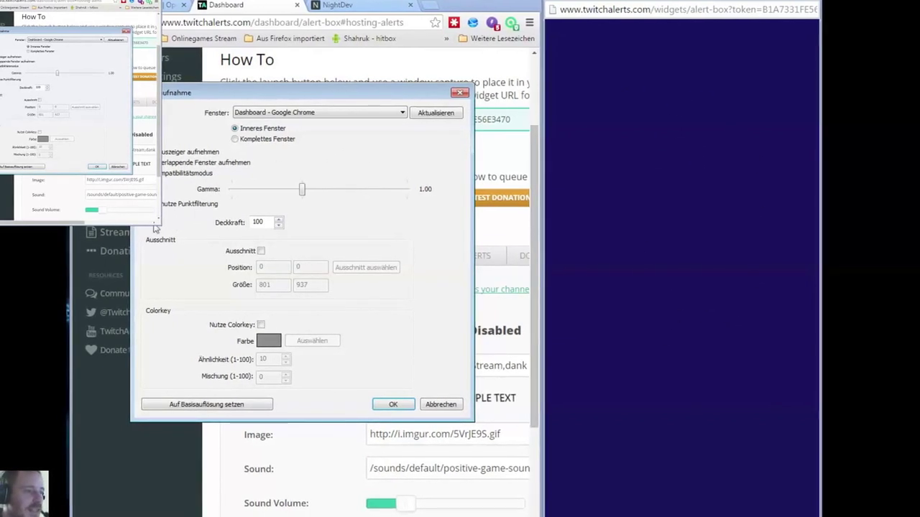
click(274, 254)
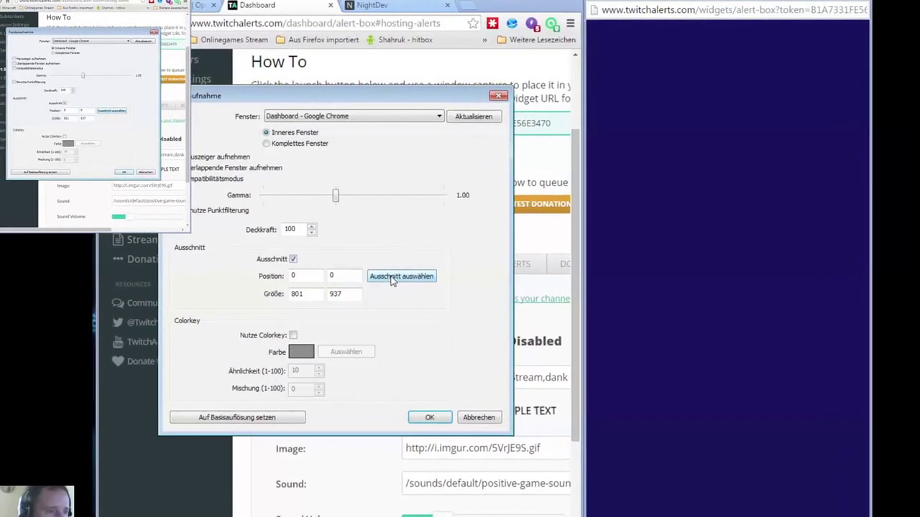
click(393, 280)
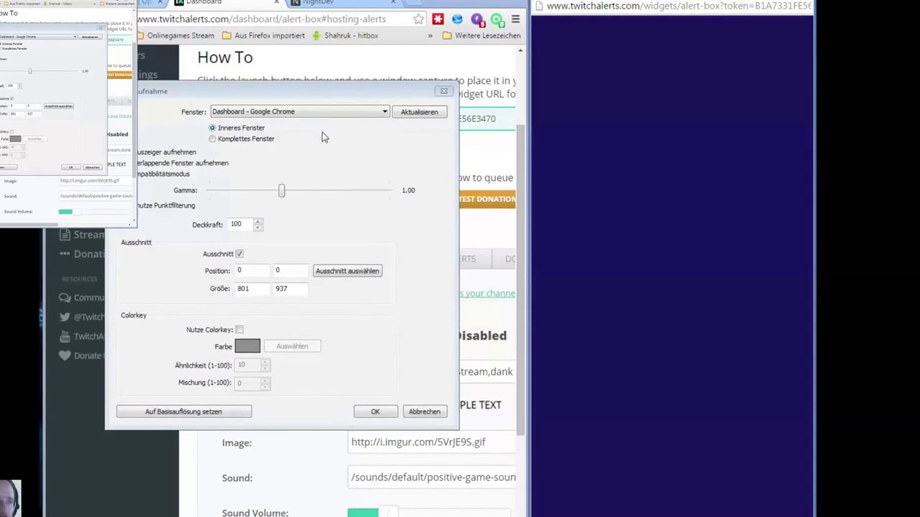
click(315, 112)
click(323, 120)
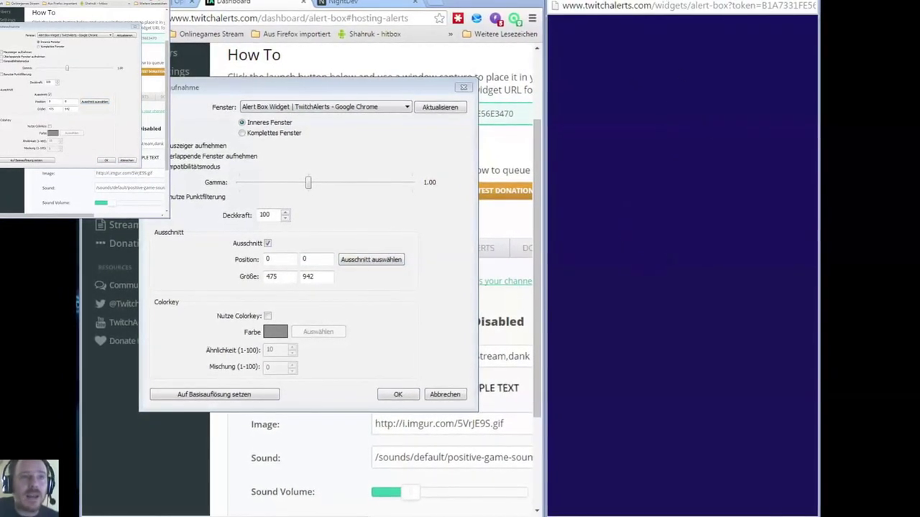
drag(679, 0, 680, 19)
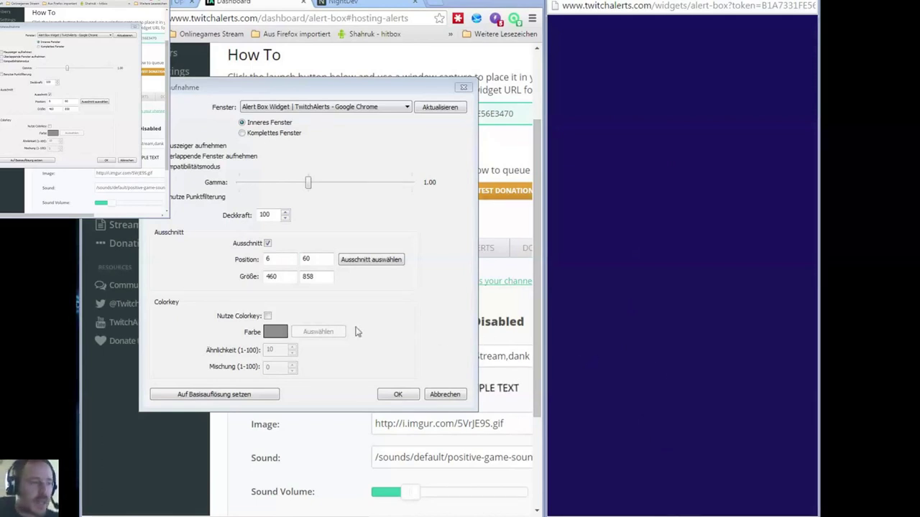
- Enable the colour key with the widget's dark blue background as key colour, and queue sample follow alerts to test the capture
click(268, 317)
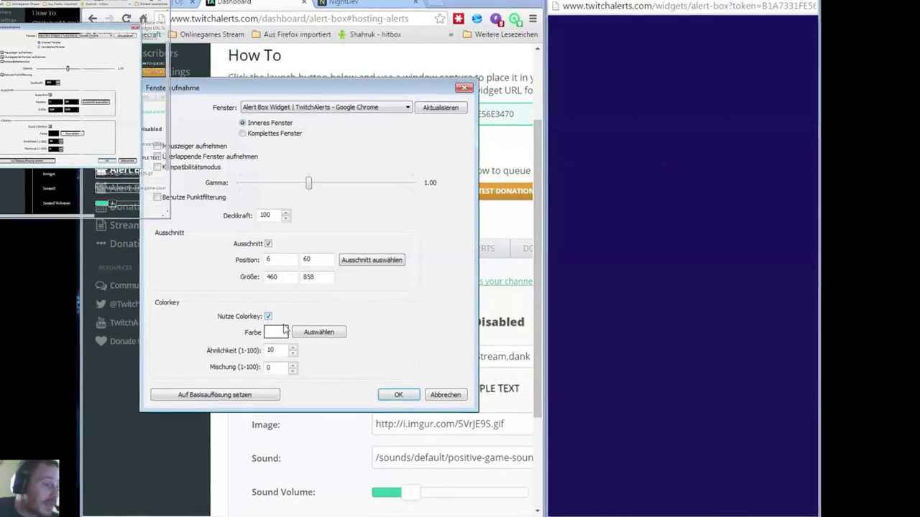
click(321, 335)
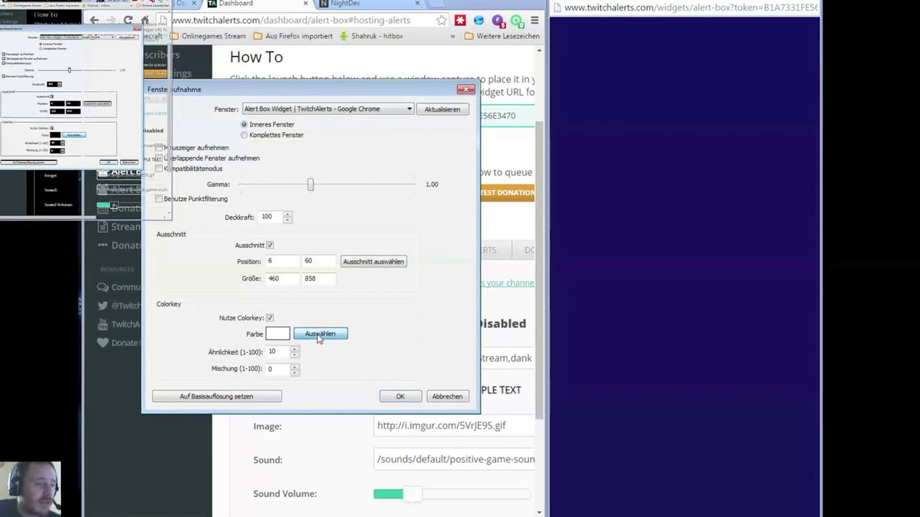
click(631, 268)
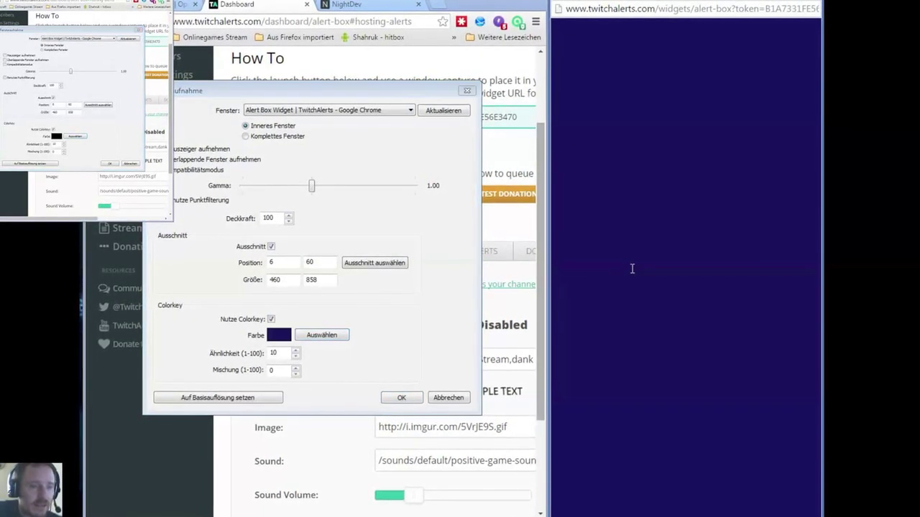
click(401, 398)
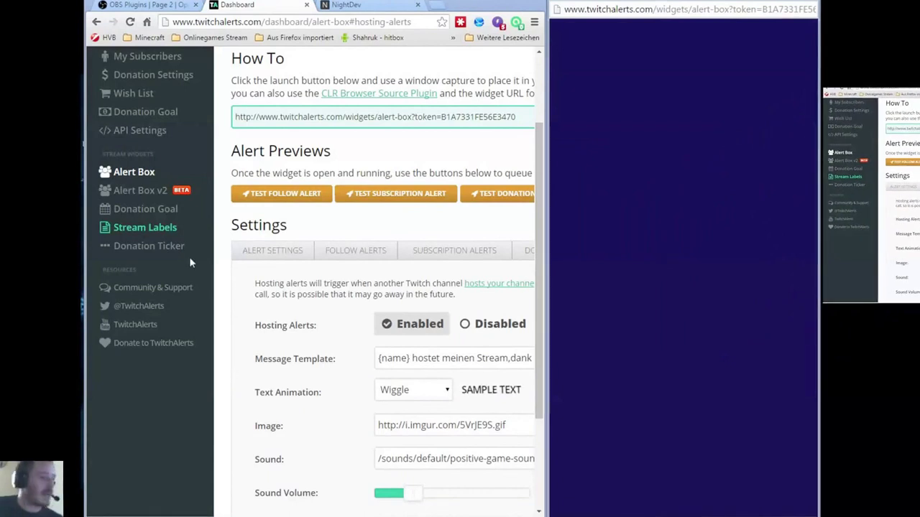
click(304, 202)
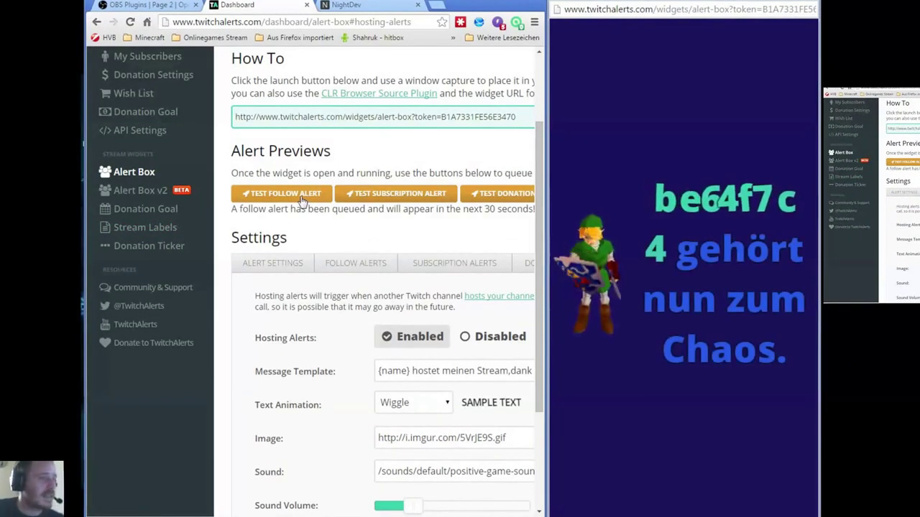
click(298, 195)
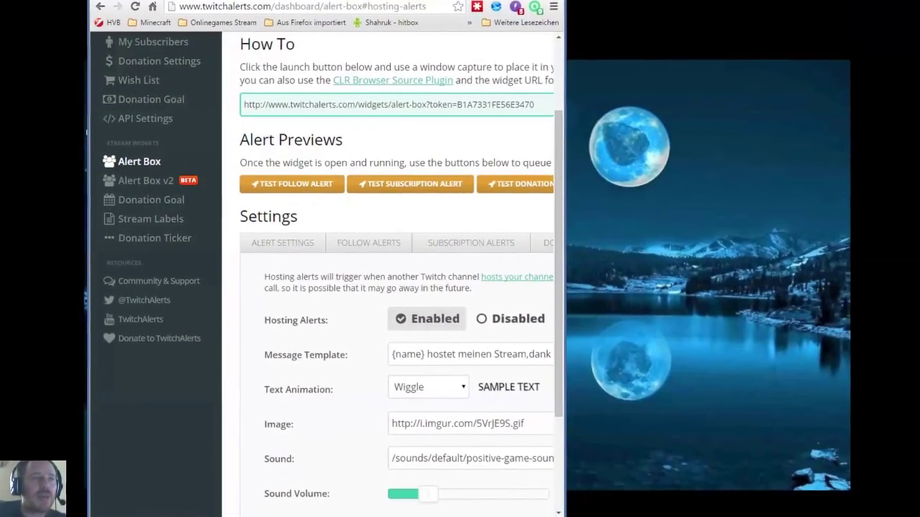
- Maximize the TwitchAlerts dashboard window and copy the Alert Box widget URL
key(super+Up)
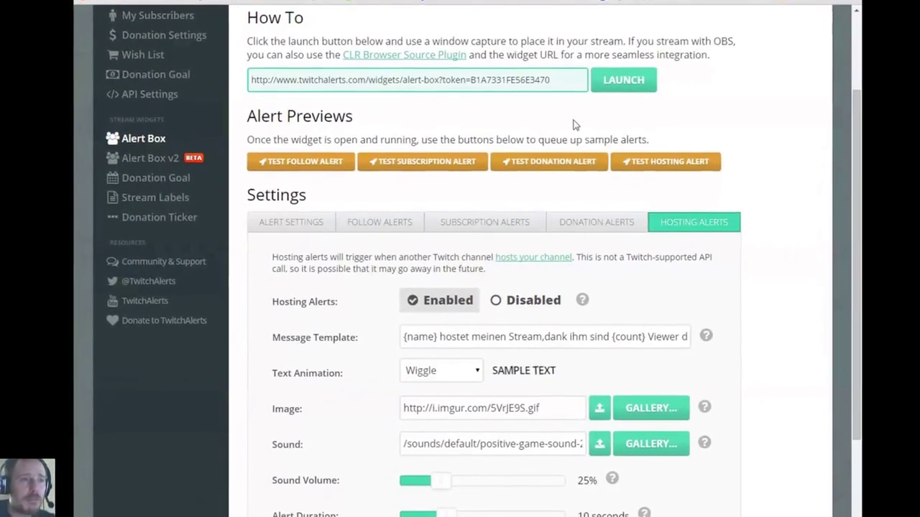
scroll(567, 160, up, 2)
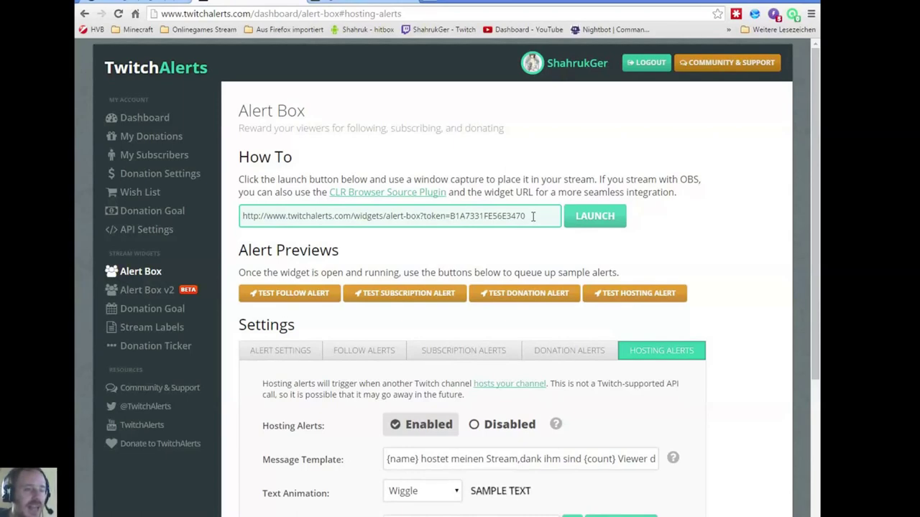
drag(533, 216, 245, 215)
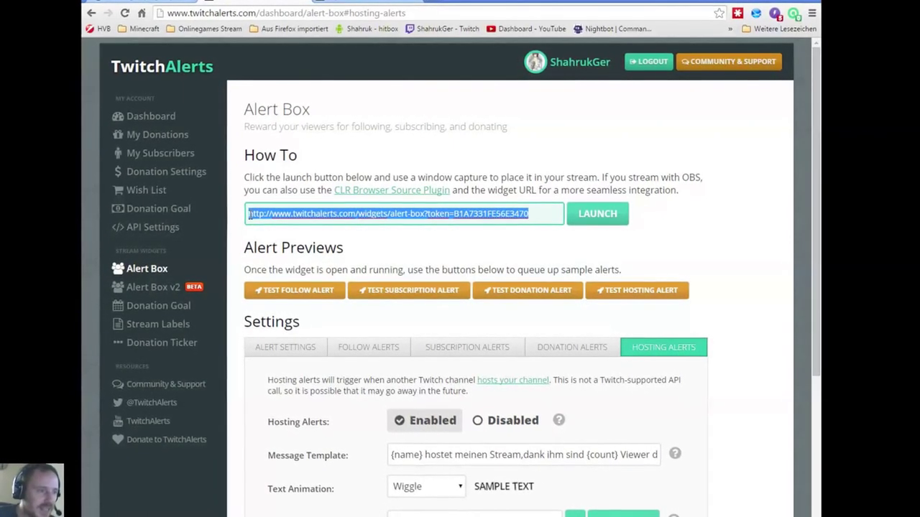
right_click(247, 215)
click(285, 270)
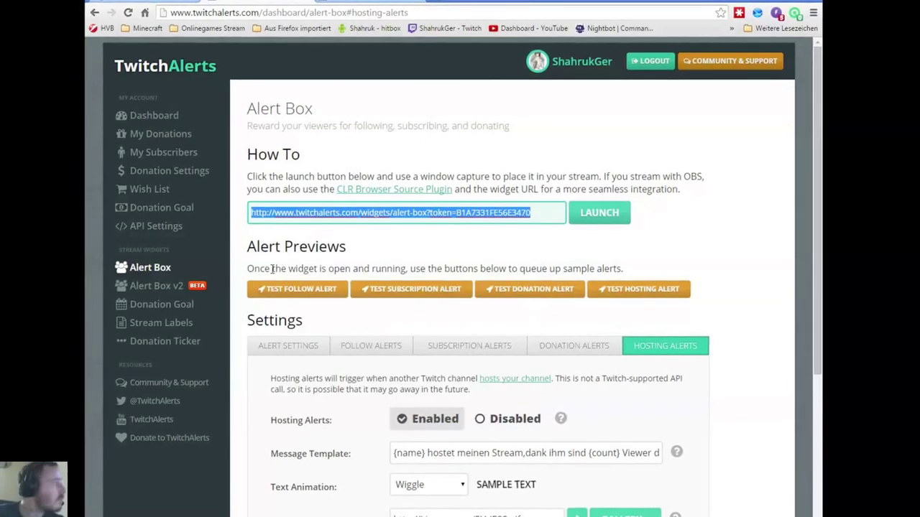
- Switch to Open Broadcaster Software and add a CLR Browser source named Alarm to the Aufnahme scene
key(alt+Tab)
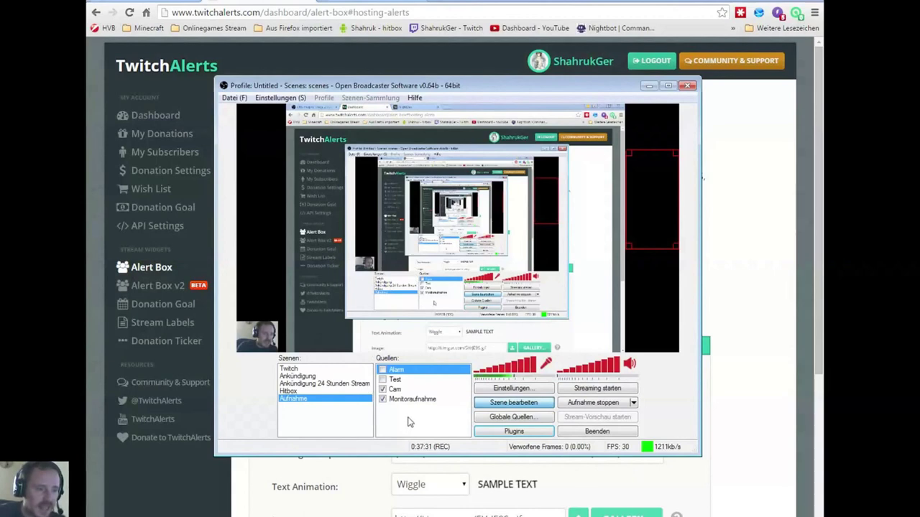
right_click(410, 423)
mouse_move(445, 424)
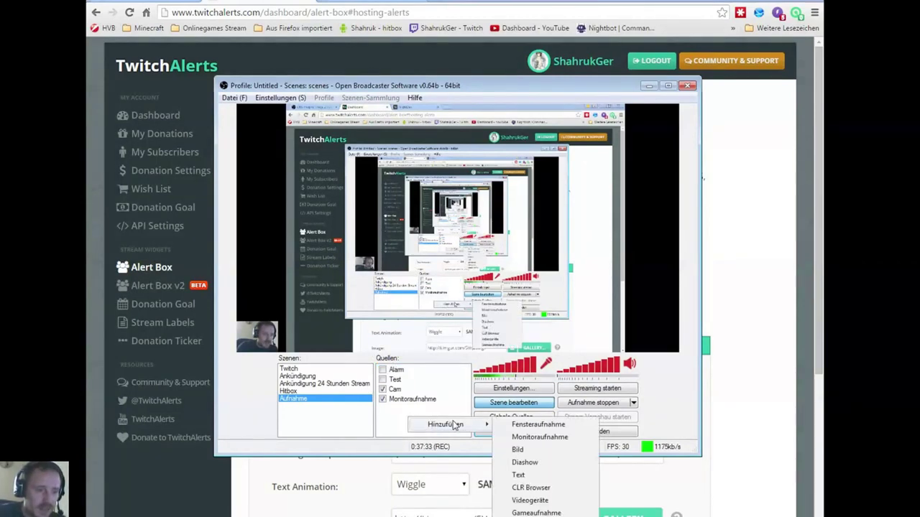
click(531, 488)
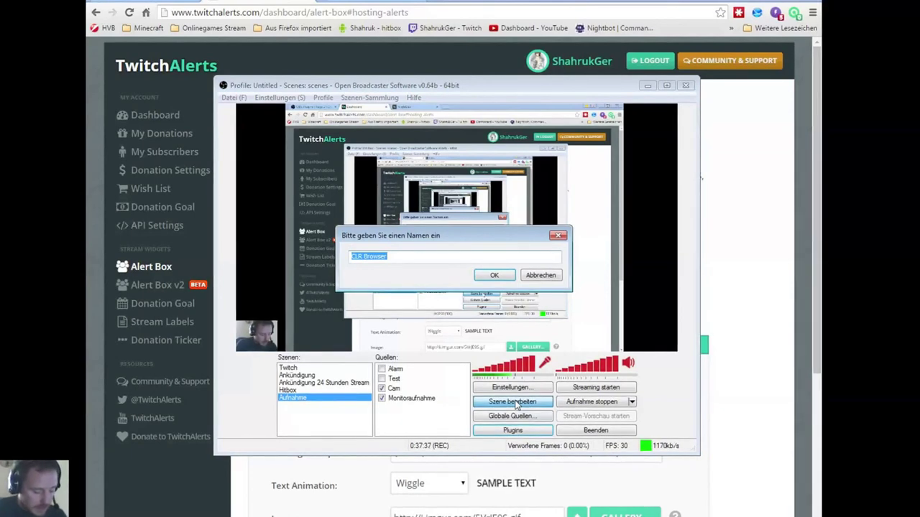
text(Alarm)
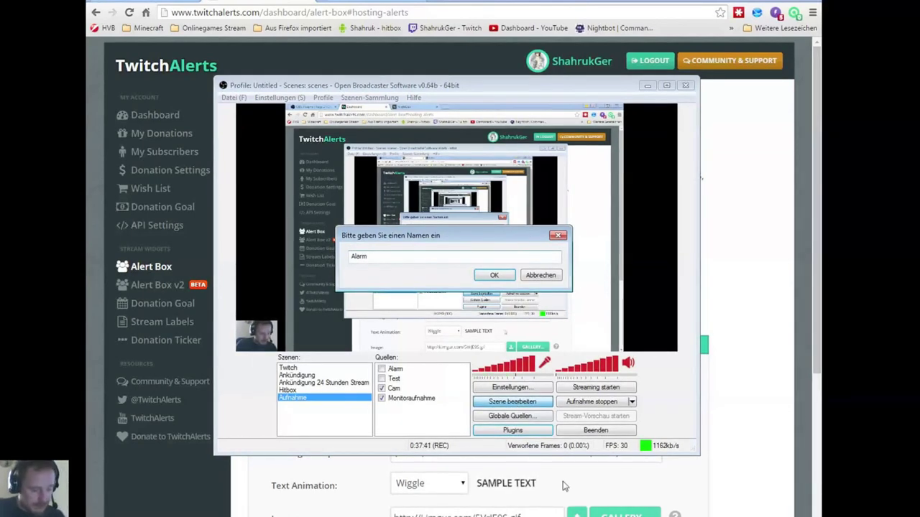
key(Return)
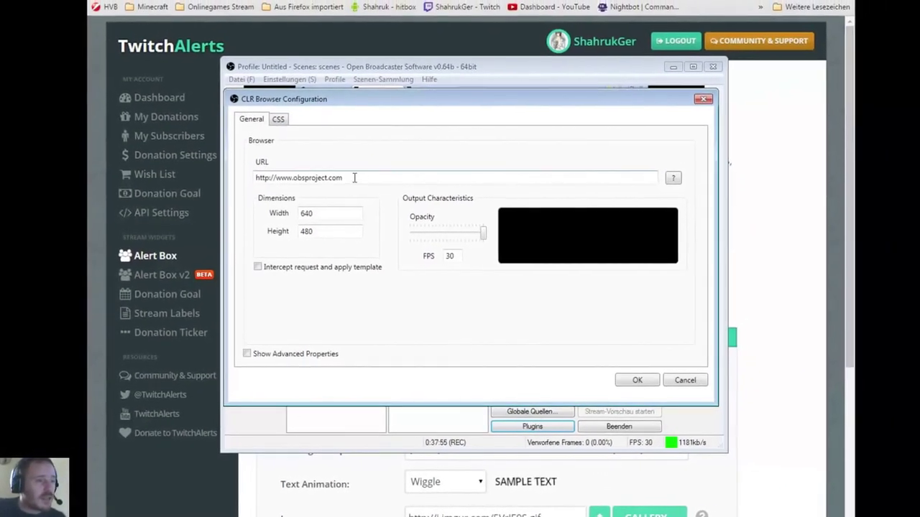
- Replace the CLR Browser source's URL with the copied Alert Box widget URL including its token, and queue a sample follow alert
drag(350, 181, 283, 181)
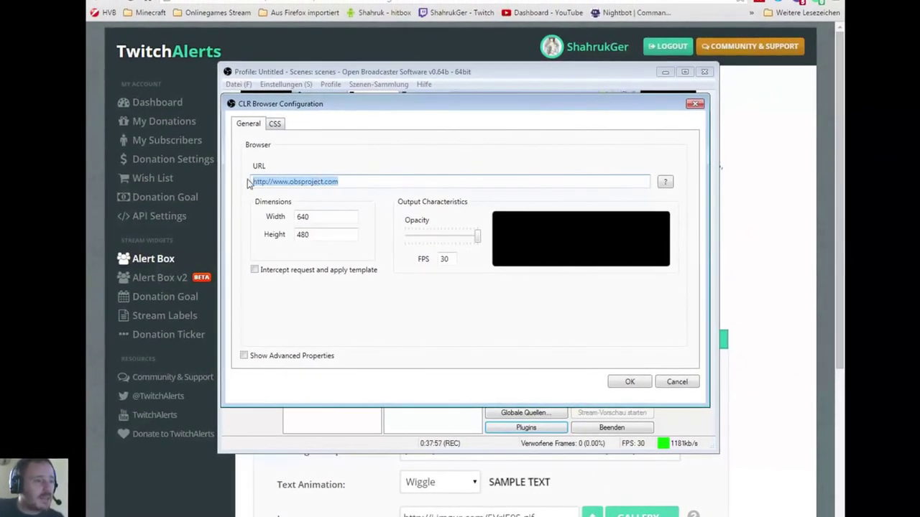
key(ctrl+v)
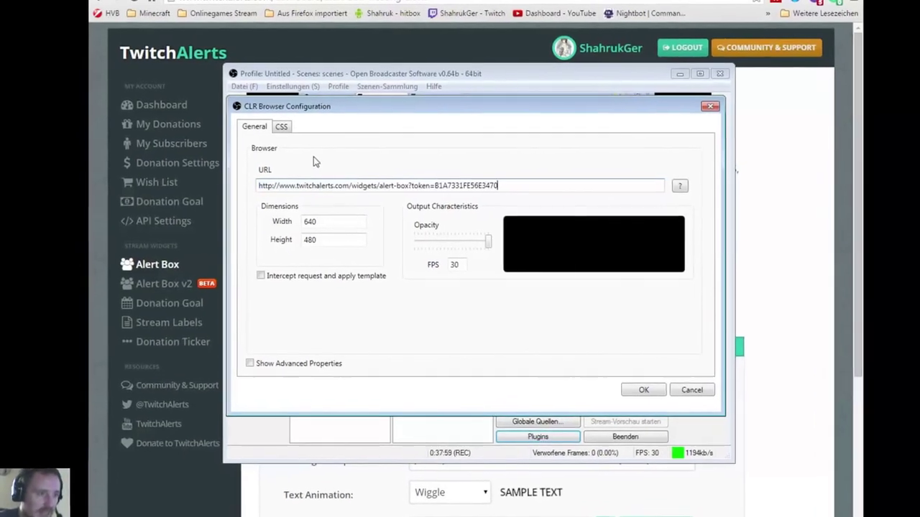
click(664, 402)
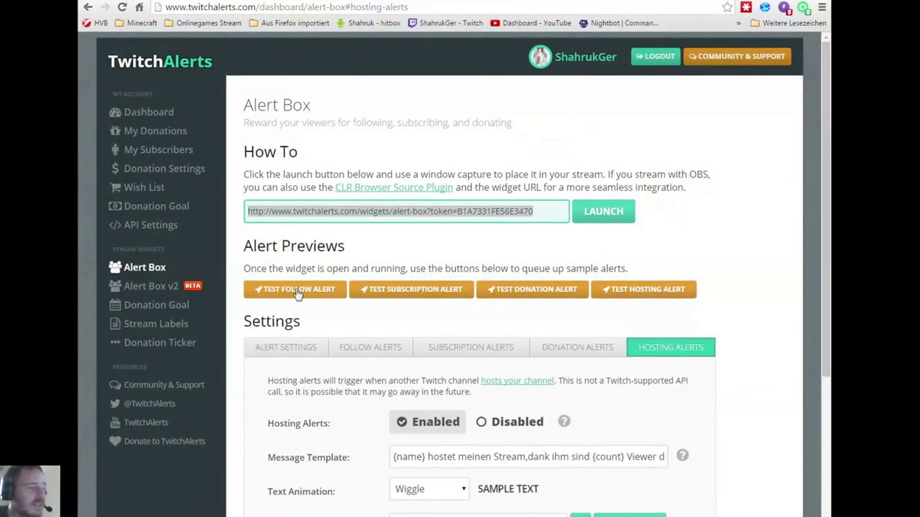
click(296, 291)
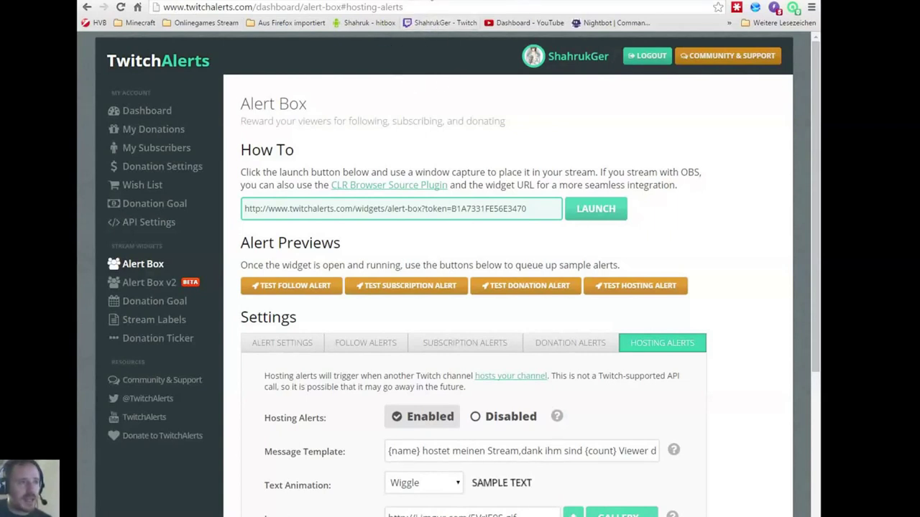
- Open the bookmarked Twitch channel page in the browser
click(438, 23)
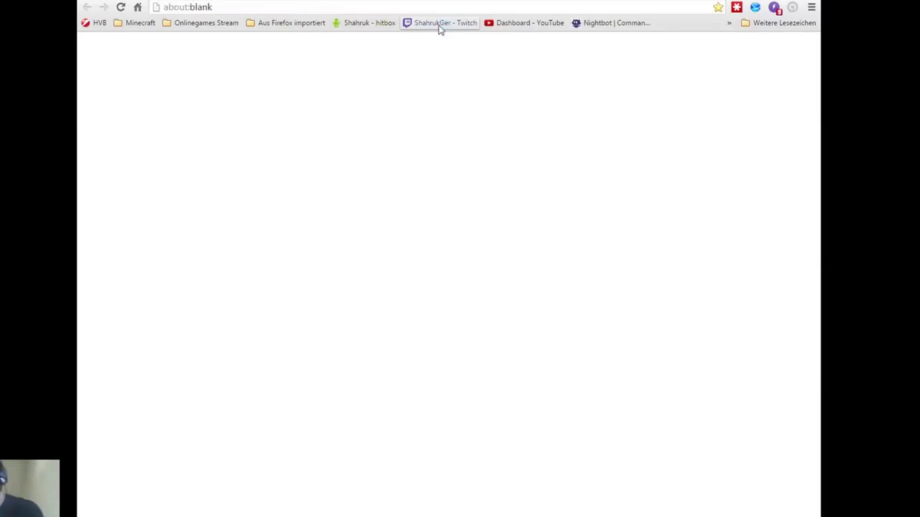
click(440, 24)
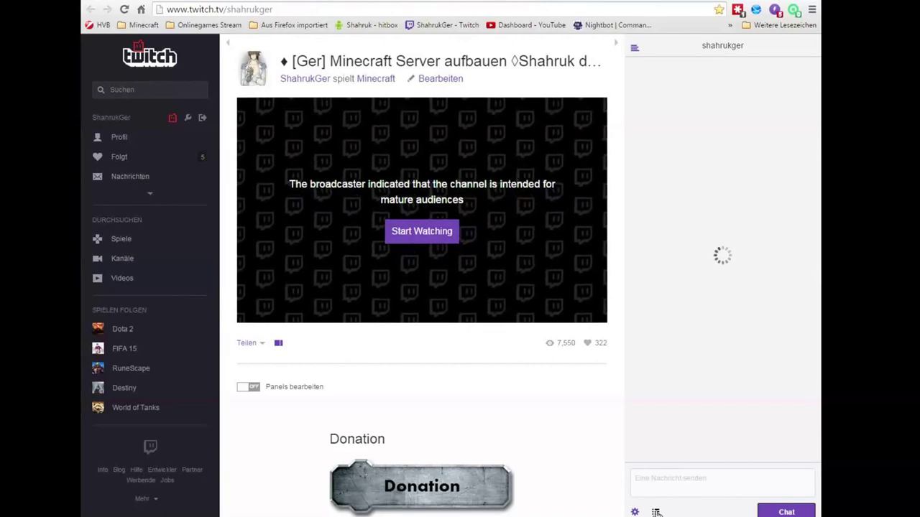
- View the channel chat's viewer list, and show the chat in its own pop-out window before closing it
click(656, 512)
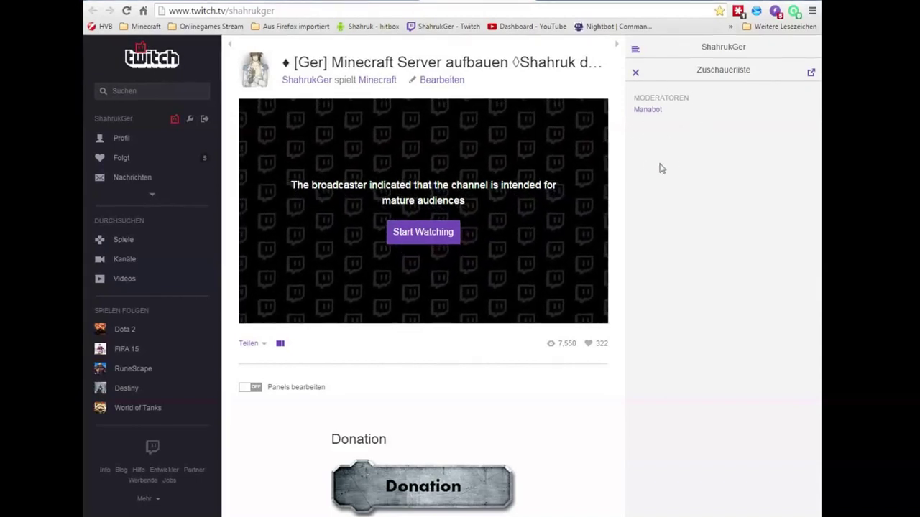
click(636, 73)
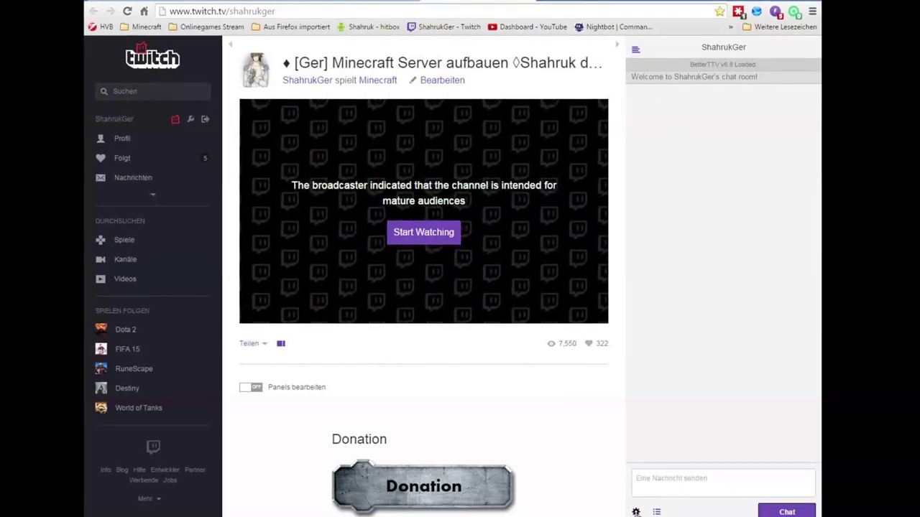
click(636, 513)
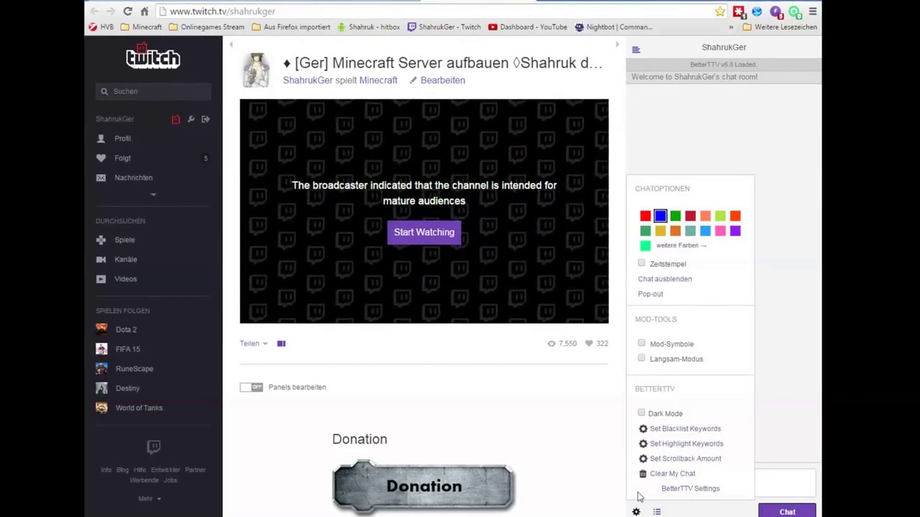
click(645, 297)
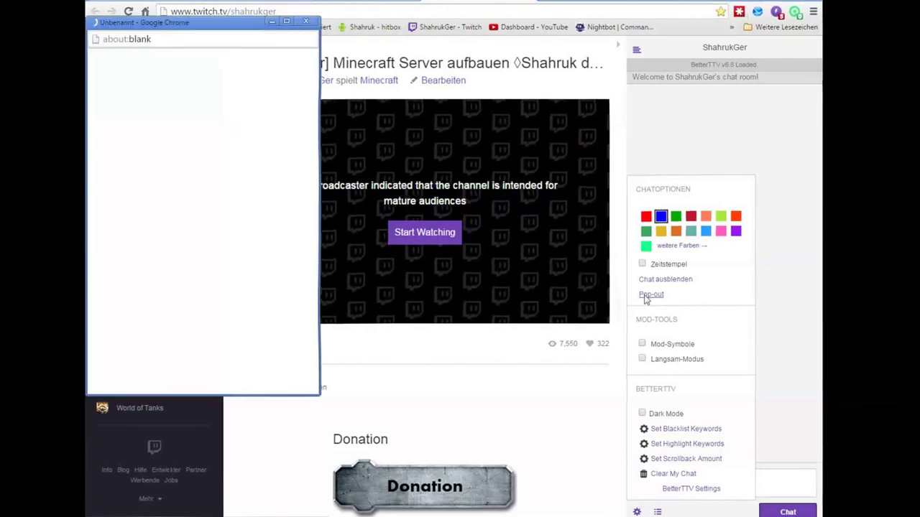
drag(209, 31, 709, 25)
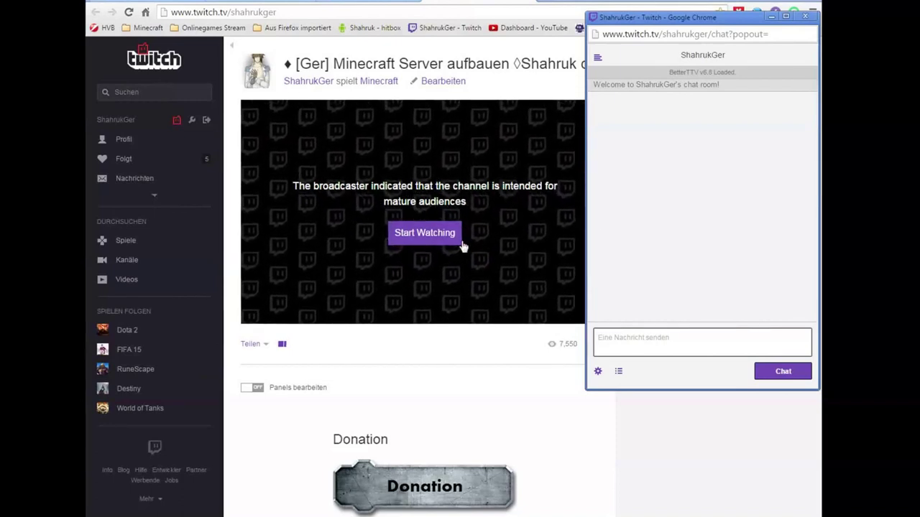
click(805, 17)
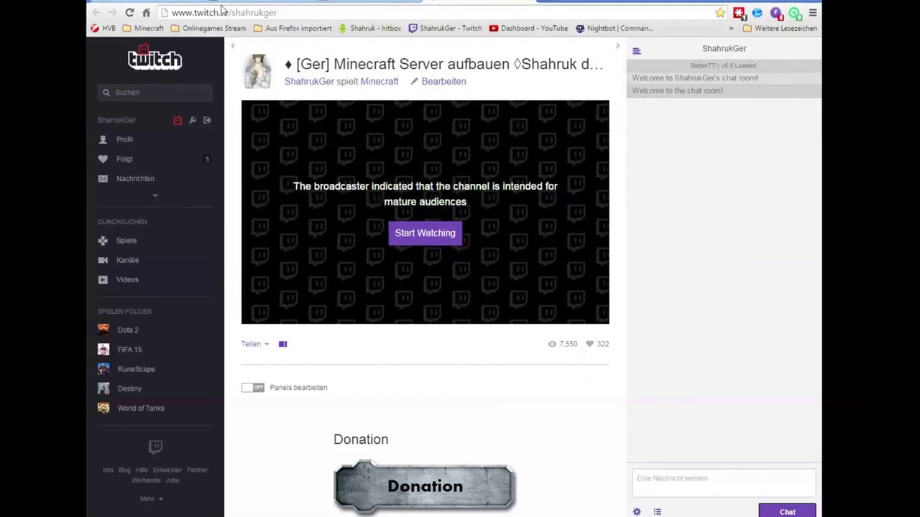
- Switch to the NightDev website and open the OBS Chat page from its project list
click(371, 2)
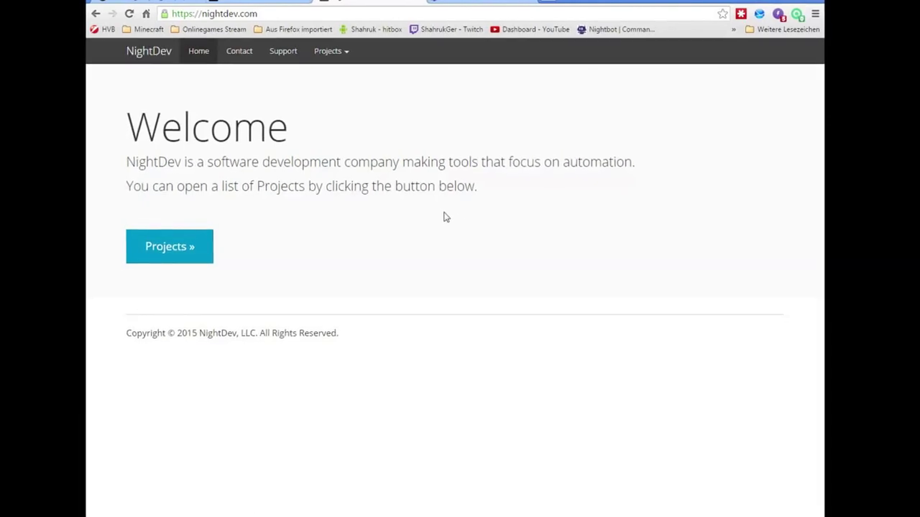
click(199, 57)
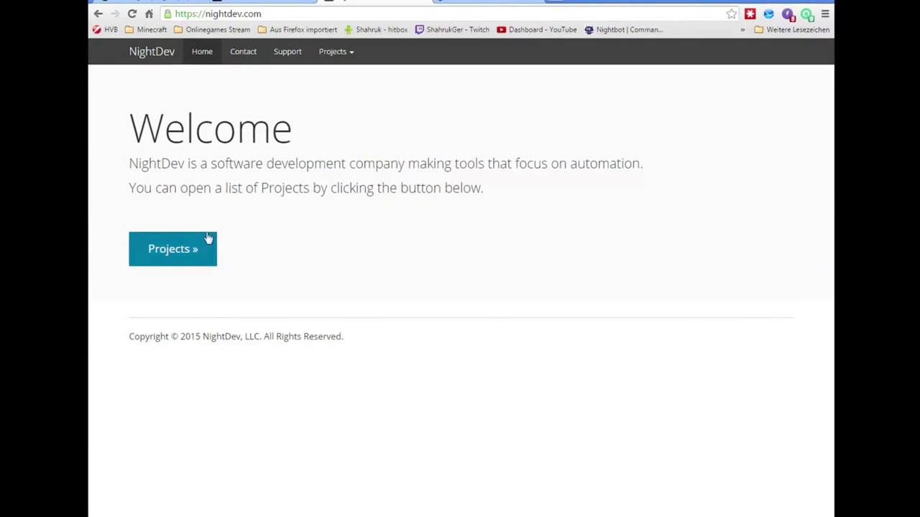
click(179, 257)
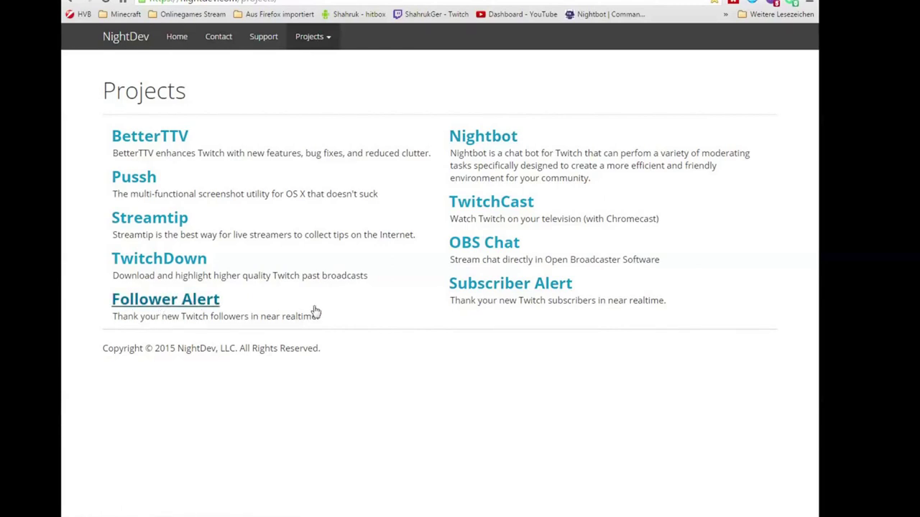
click(474, 245)
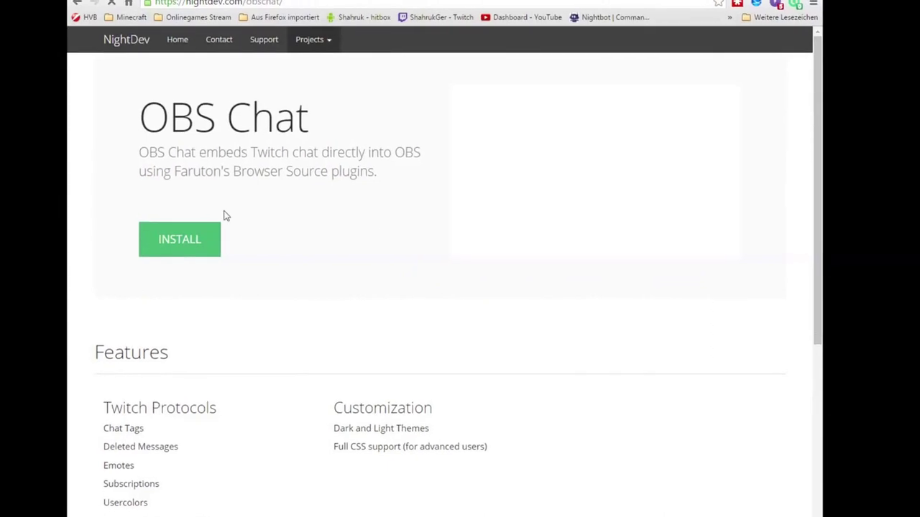
- Start the OBS Chat installation guide and advance past the CLR Browser plugin download to step 2
click(181, 250)
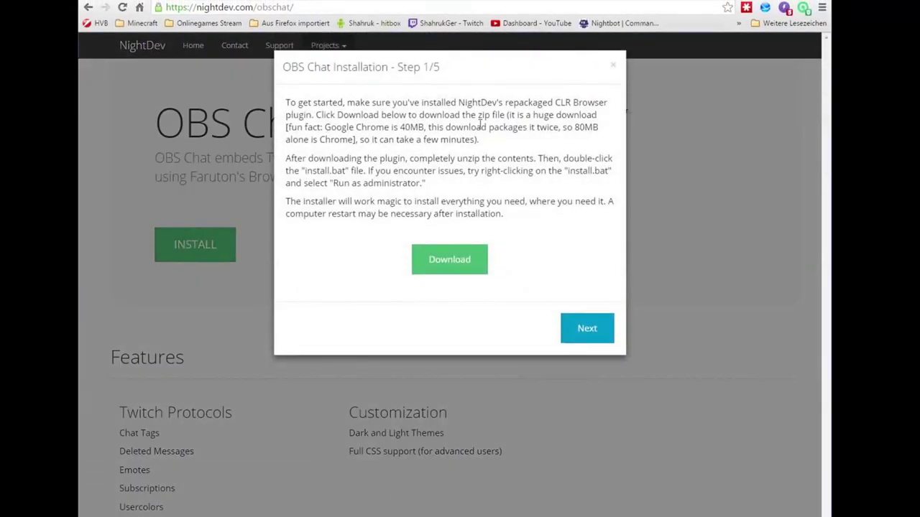
drag(553, 102, 604, 101)
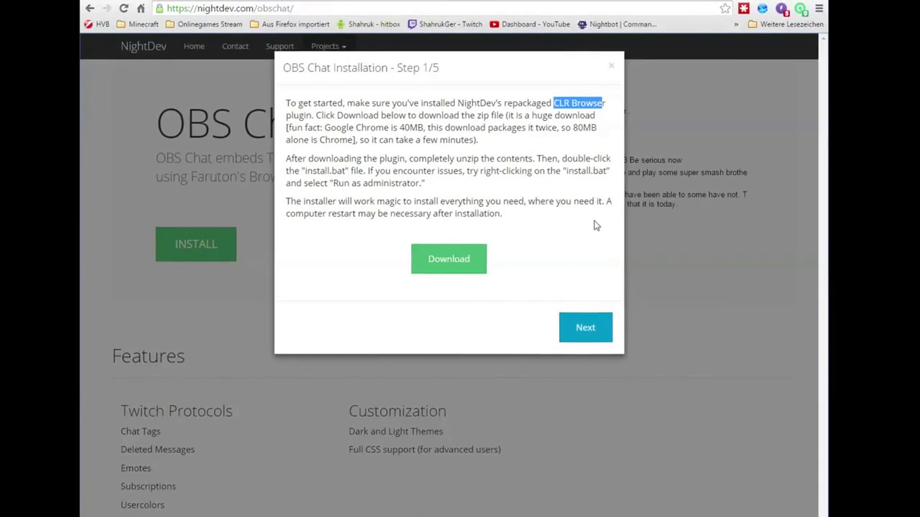
click(583, 331)
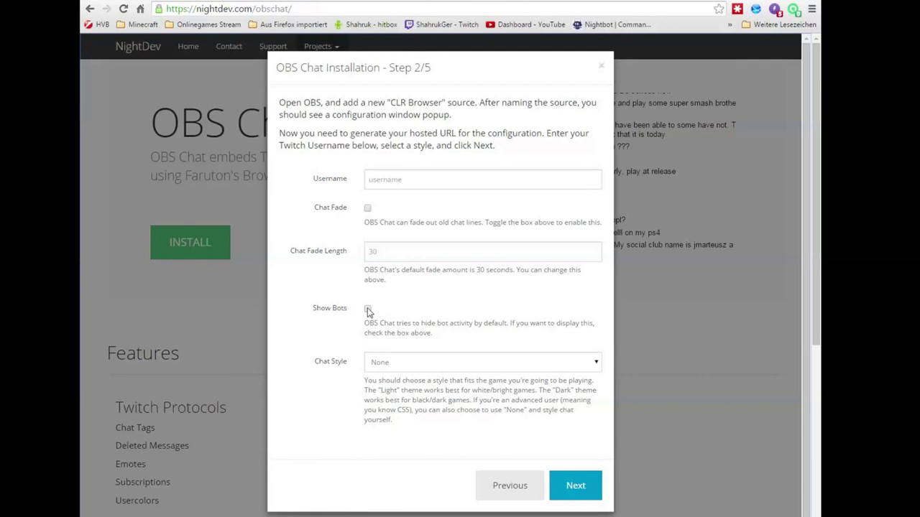
- Try the Light chat style for OBS Chat, and set the style to Dark
click(396, 362)
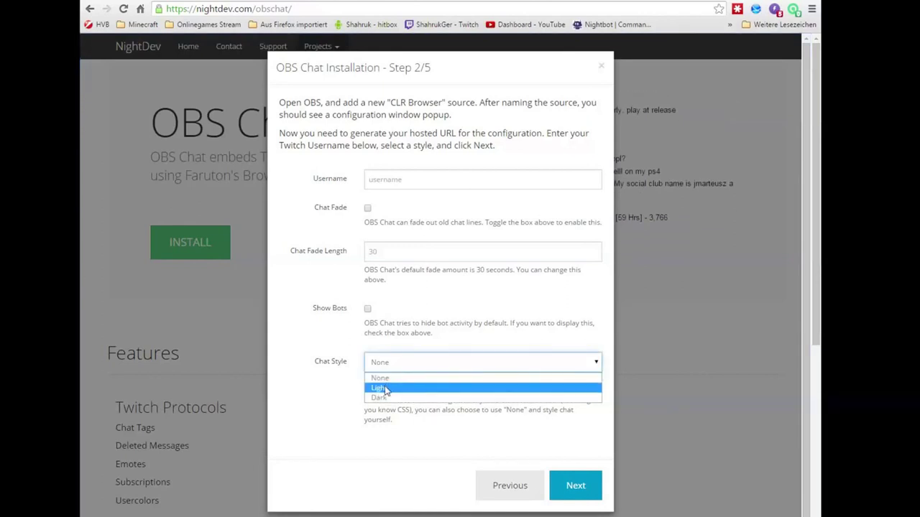
click(384, 389)
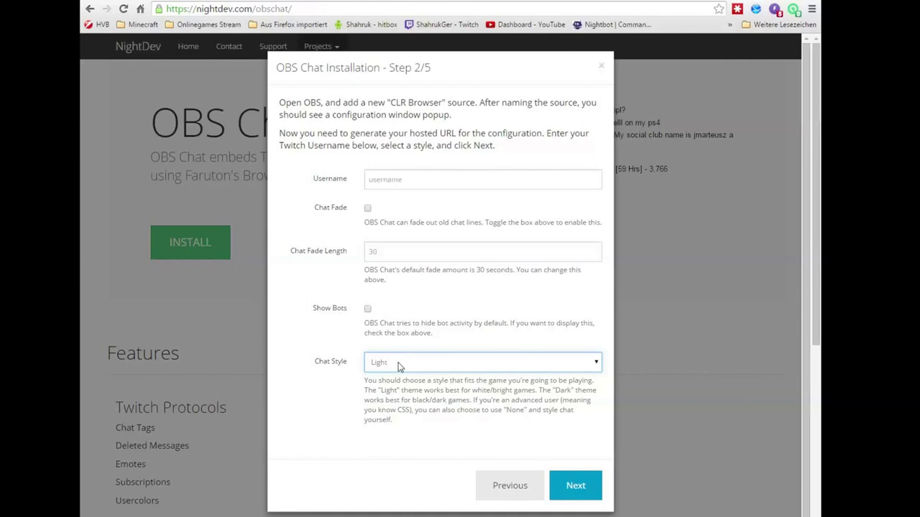
click(399, 366)
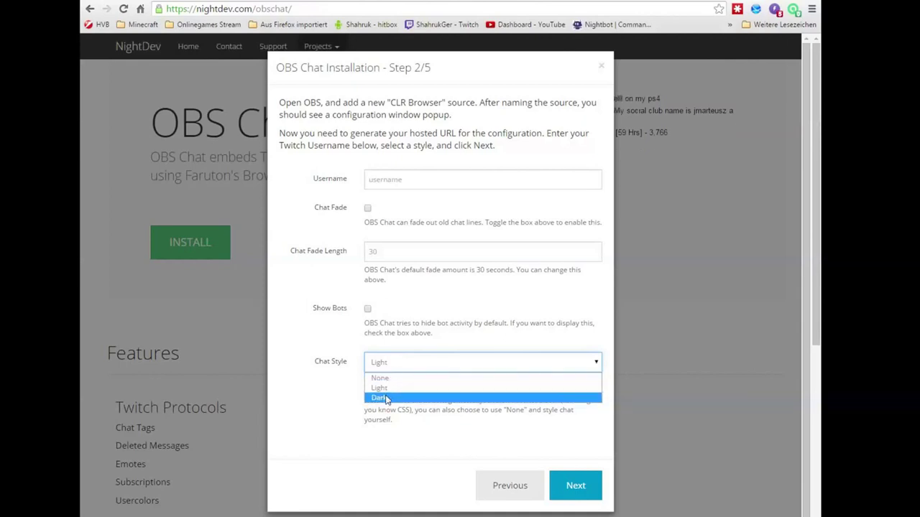
click(386, 397)
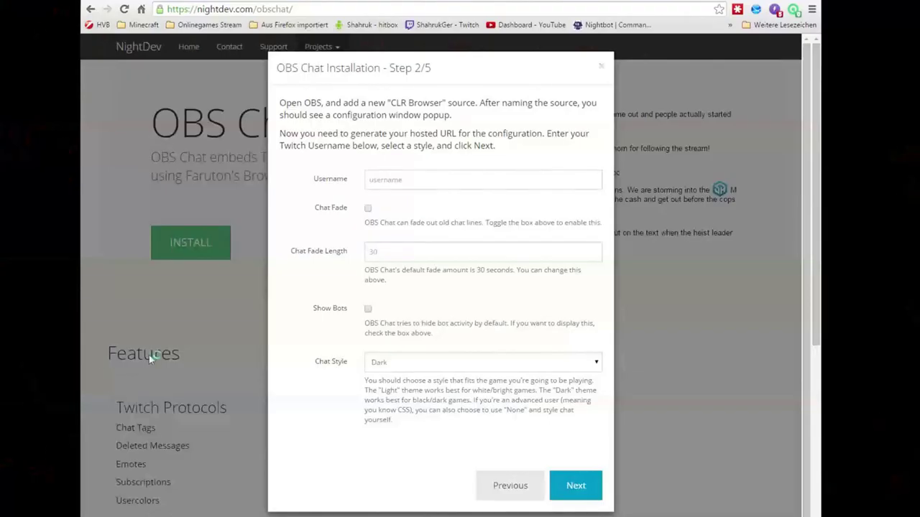
- Enter the channel's Twitch username, enable Chat Fade with a length of 240 seconds, and generate the hosted chat URL
click(406, 180)
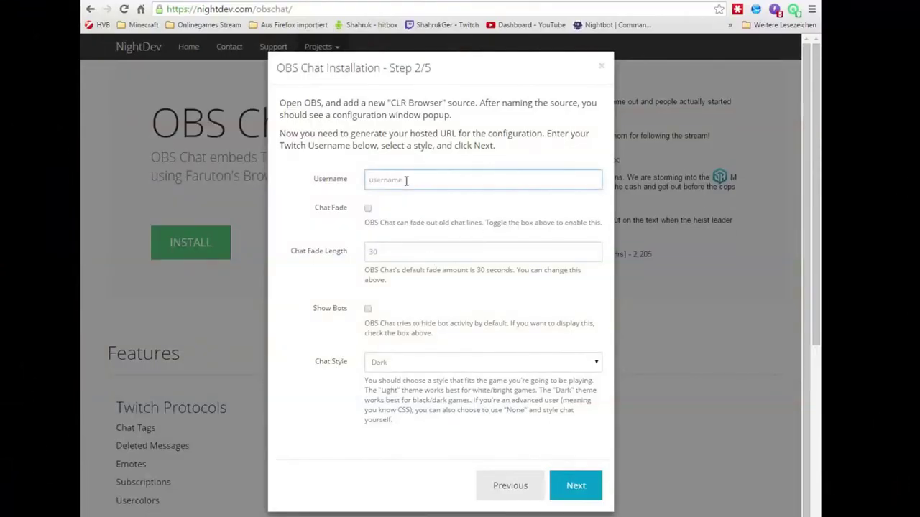
text(Shahruk)
click(390, 253)
text(240)
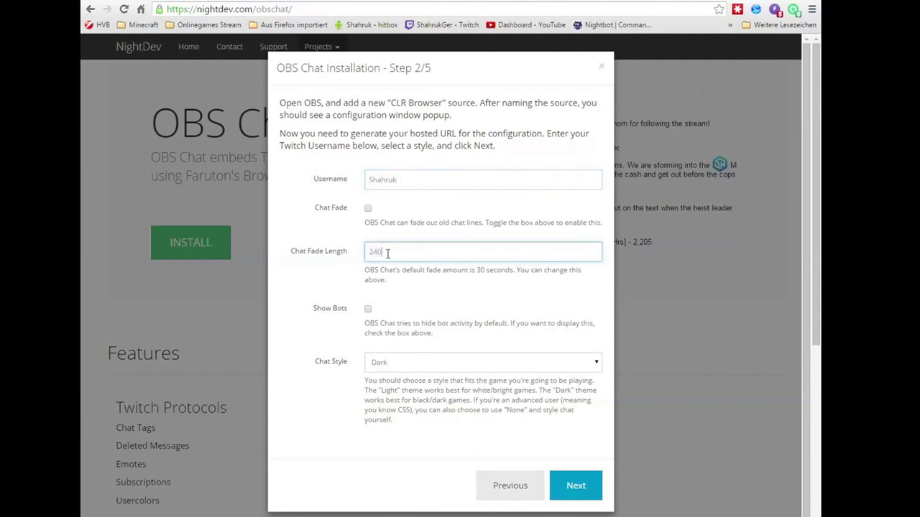
click(368, 210)
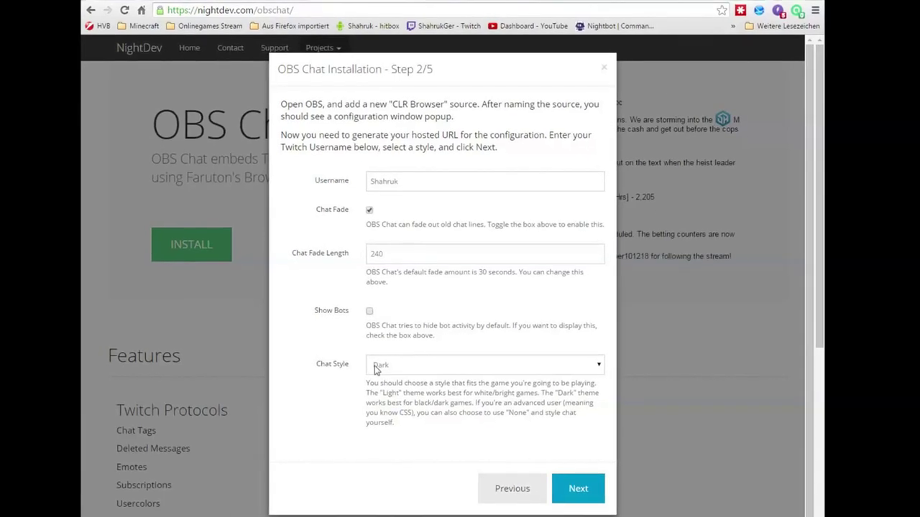
click(579, 494)
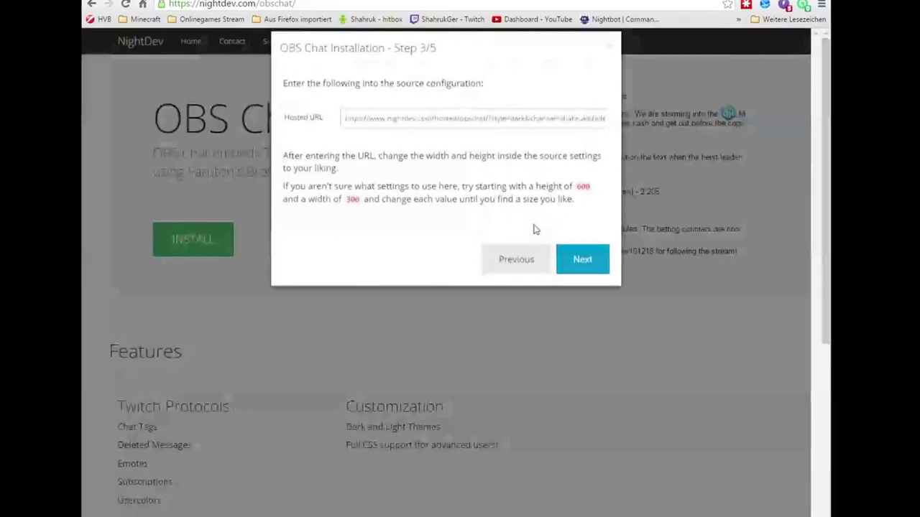
- Select the full hosted URL for OBS Chat and close the installation guide
drag(345, 135, 632, 141)
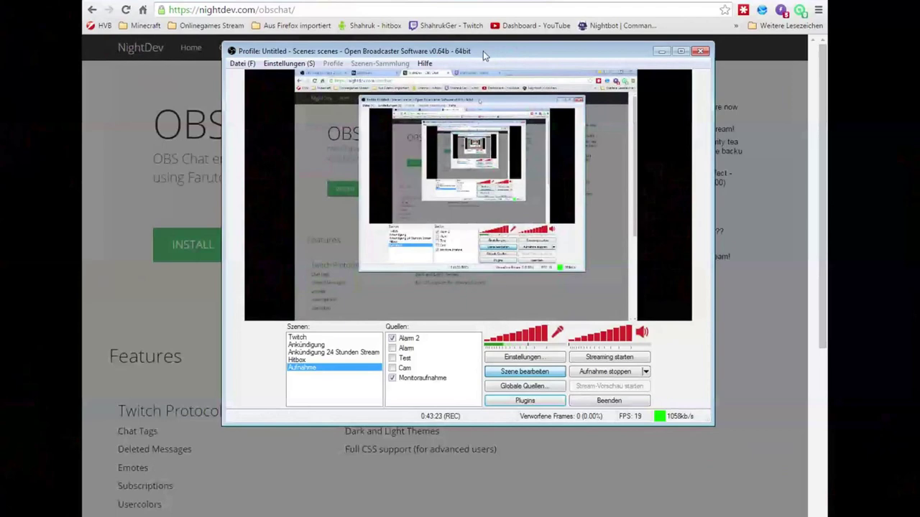
drag(483, 51, 336, 44)
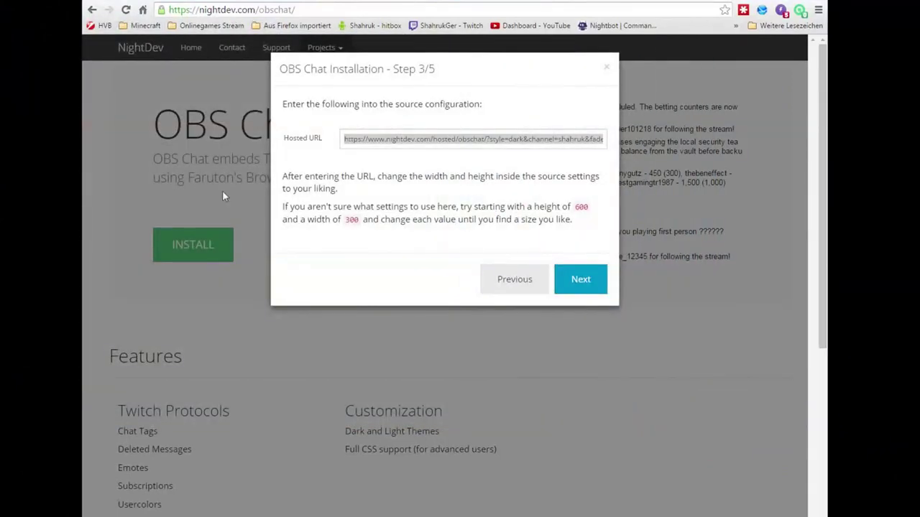
click(606, 67)
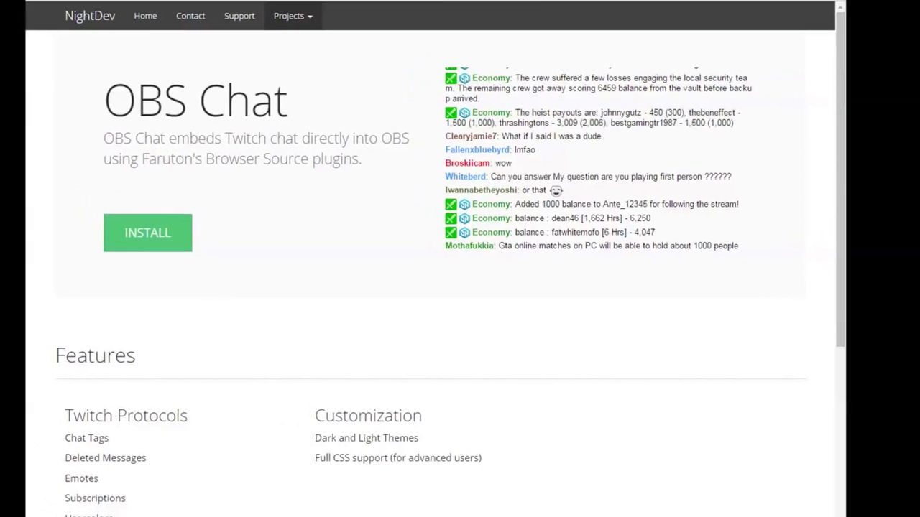
- Bring the Open Broadcaster Software window back over the browser and switch to the Hitbox scene
drag(0, 50, 493, 88)
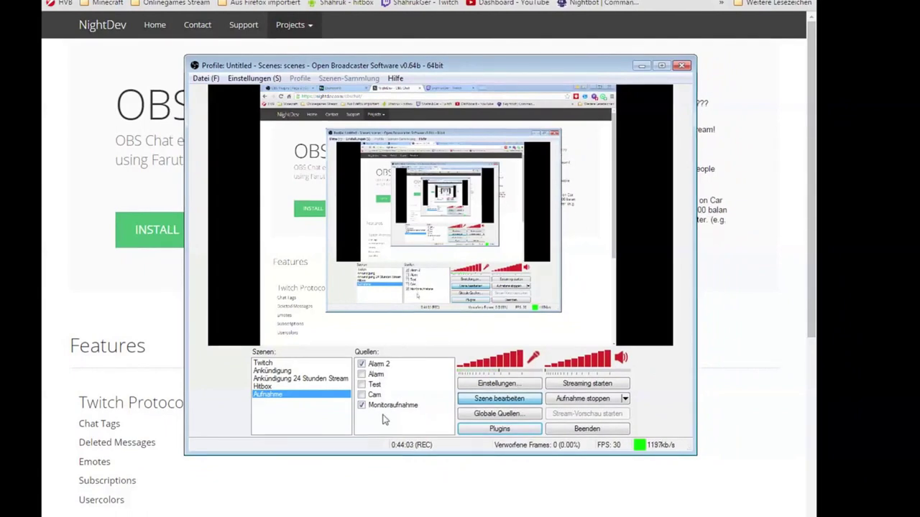
click(264, 388)
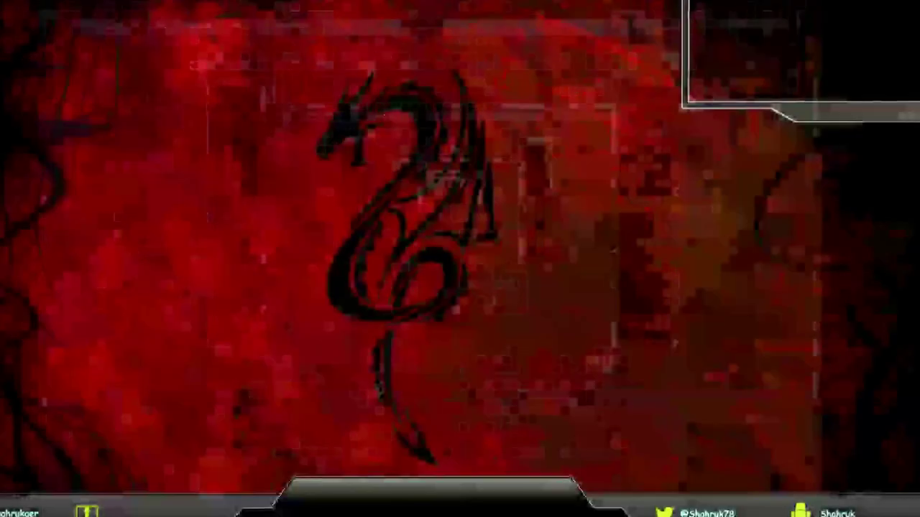